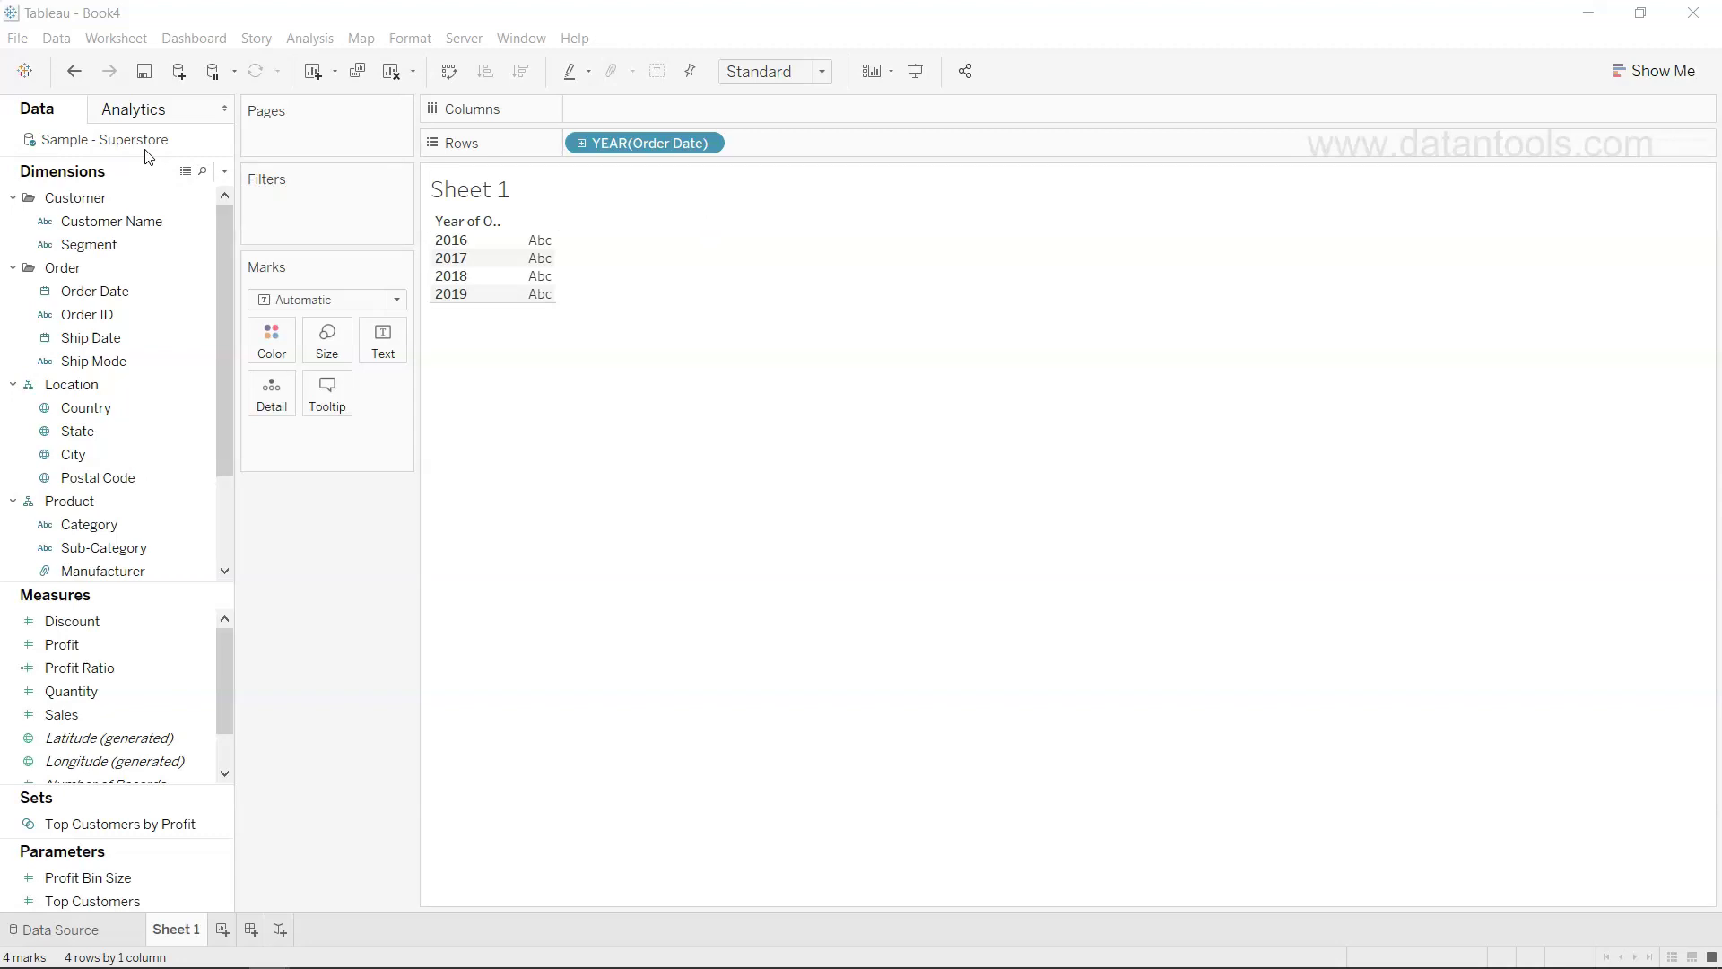
Change the Order Date row field to discrete exact Day, listing dates from January 3, 2016.
left_click(703, 146)
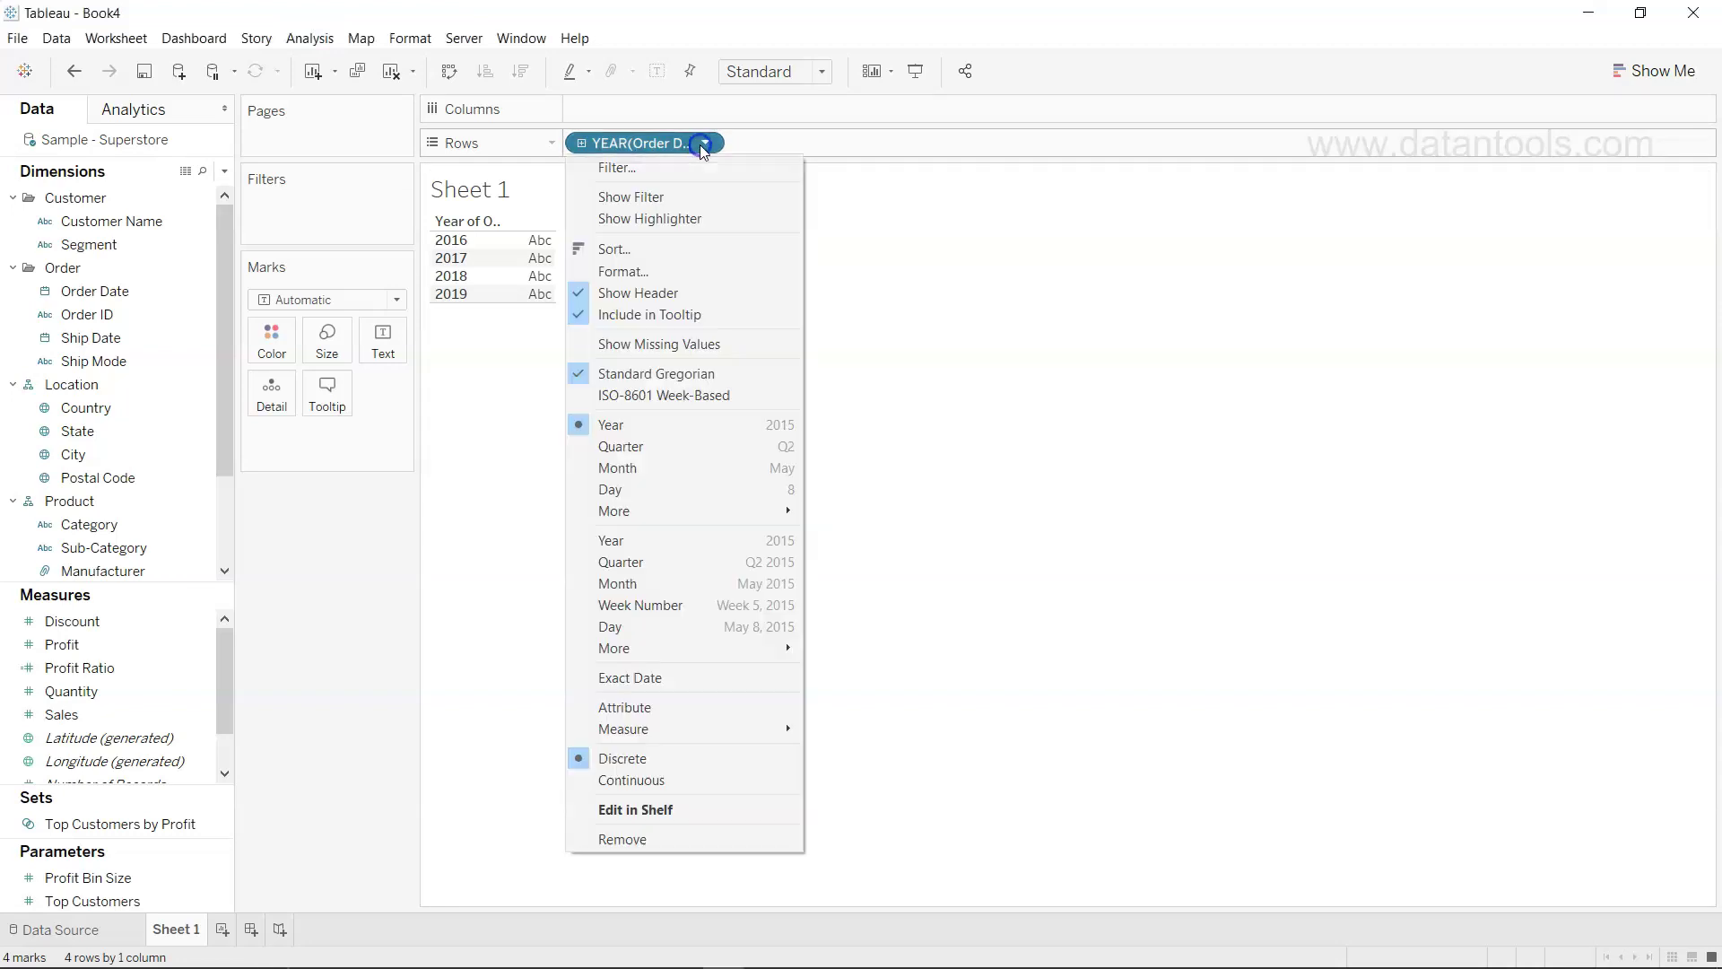
left_click(680, 624)
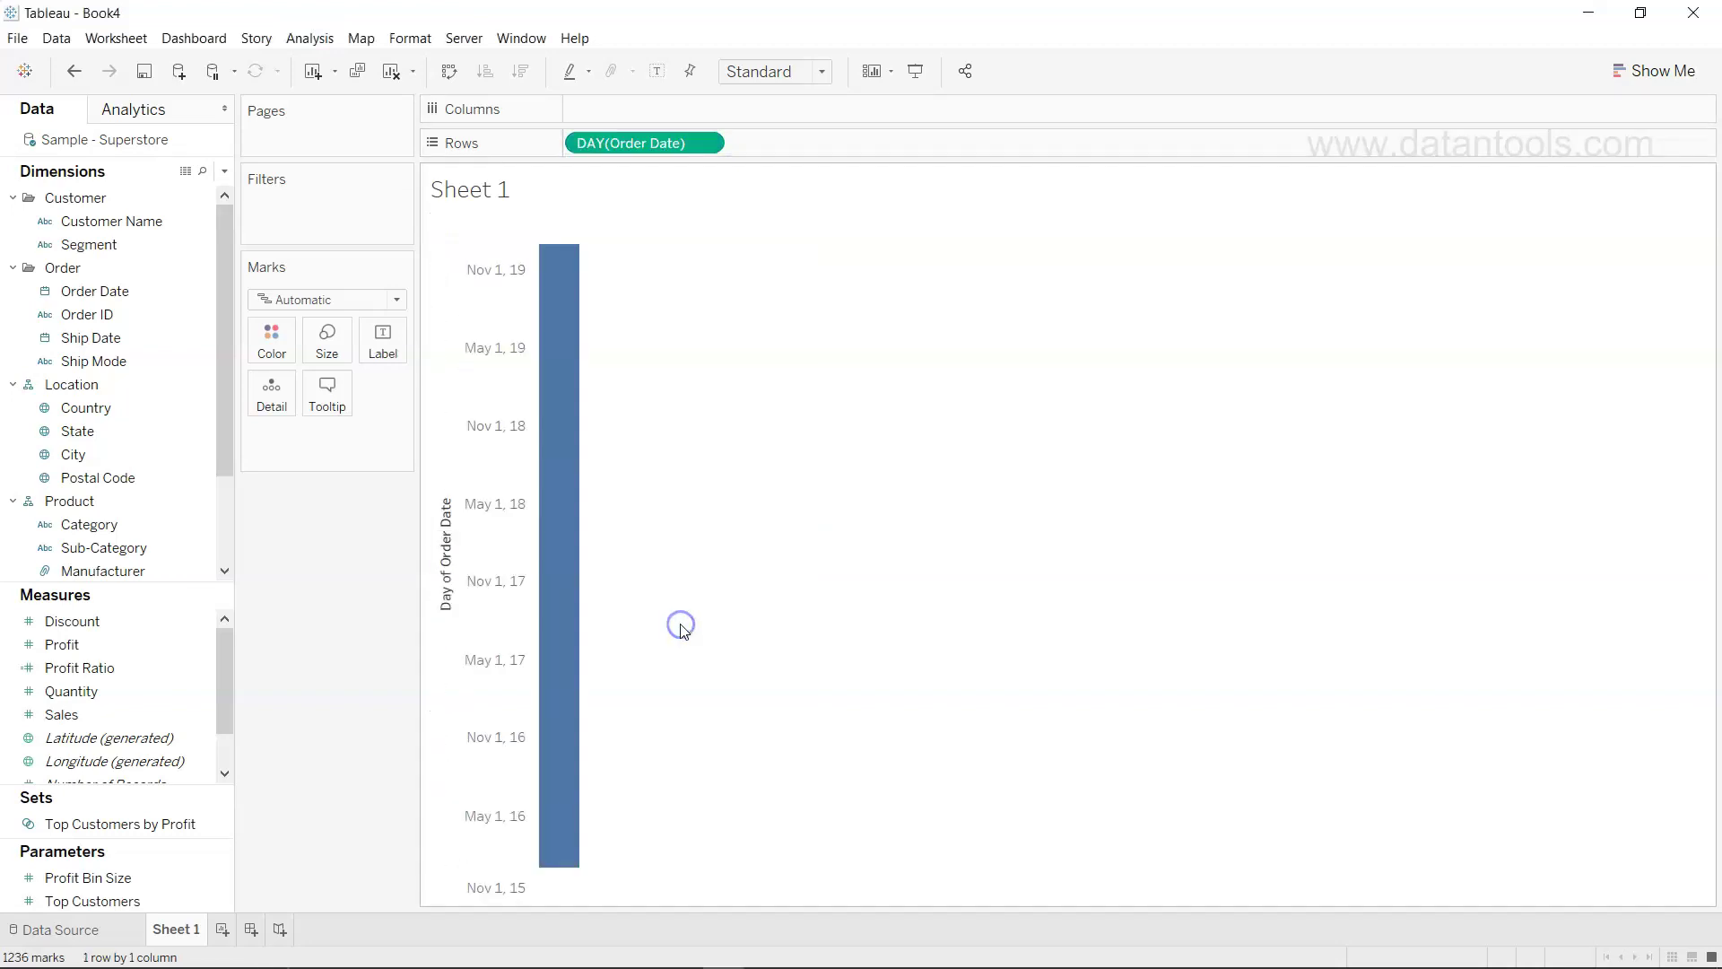
left_click(710, 143)
left_click(685, 712)
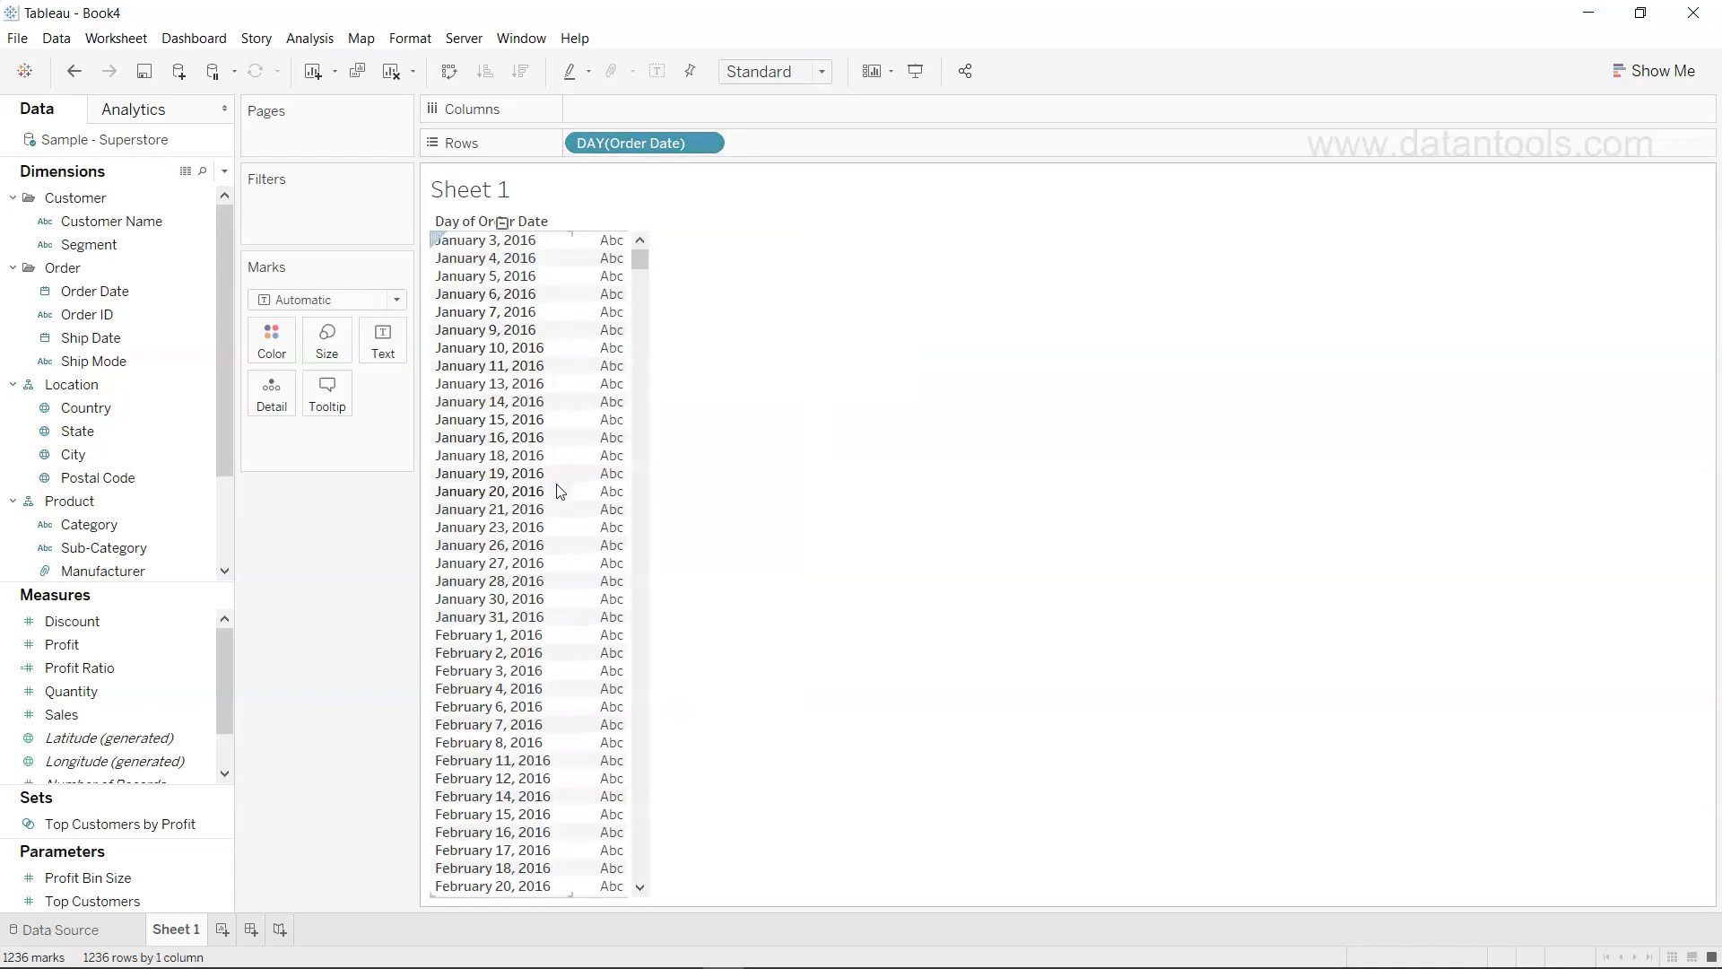
Start a new calculated field named no of years.
left_click(224, 173)
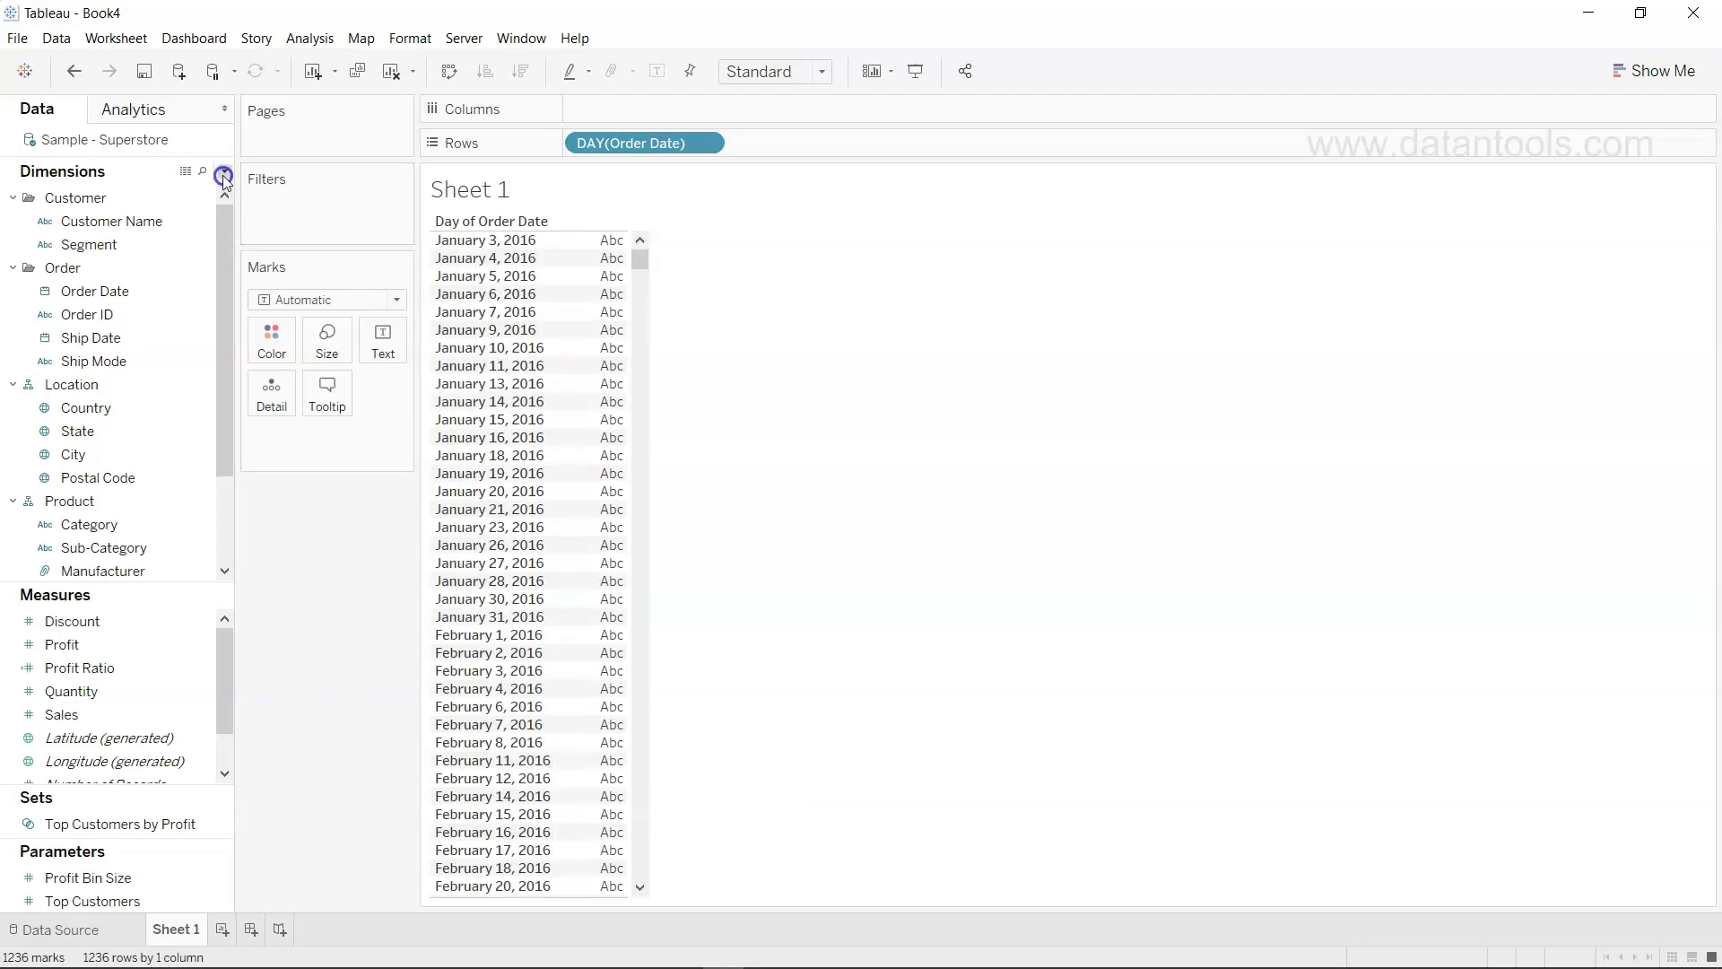
left_click(193, 185)
type("D")
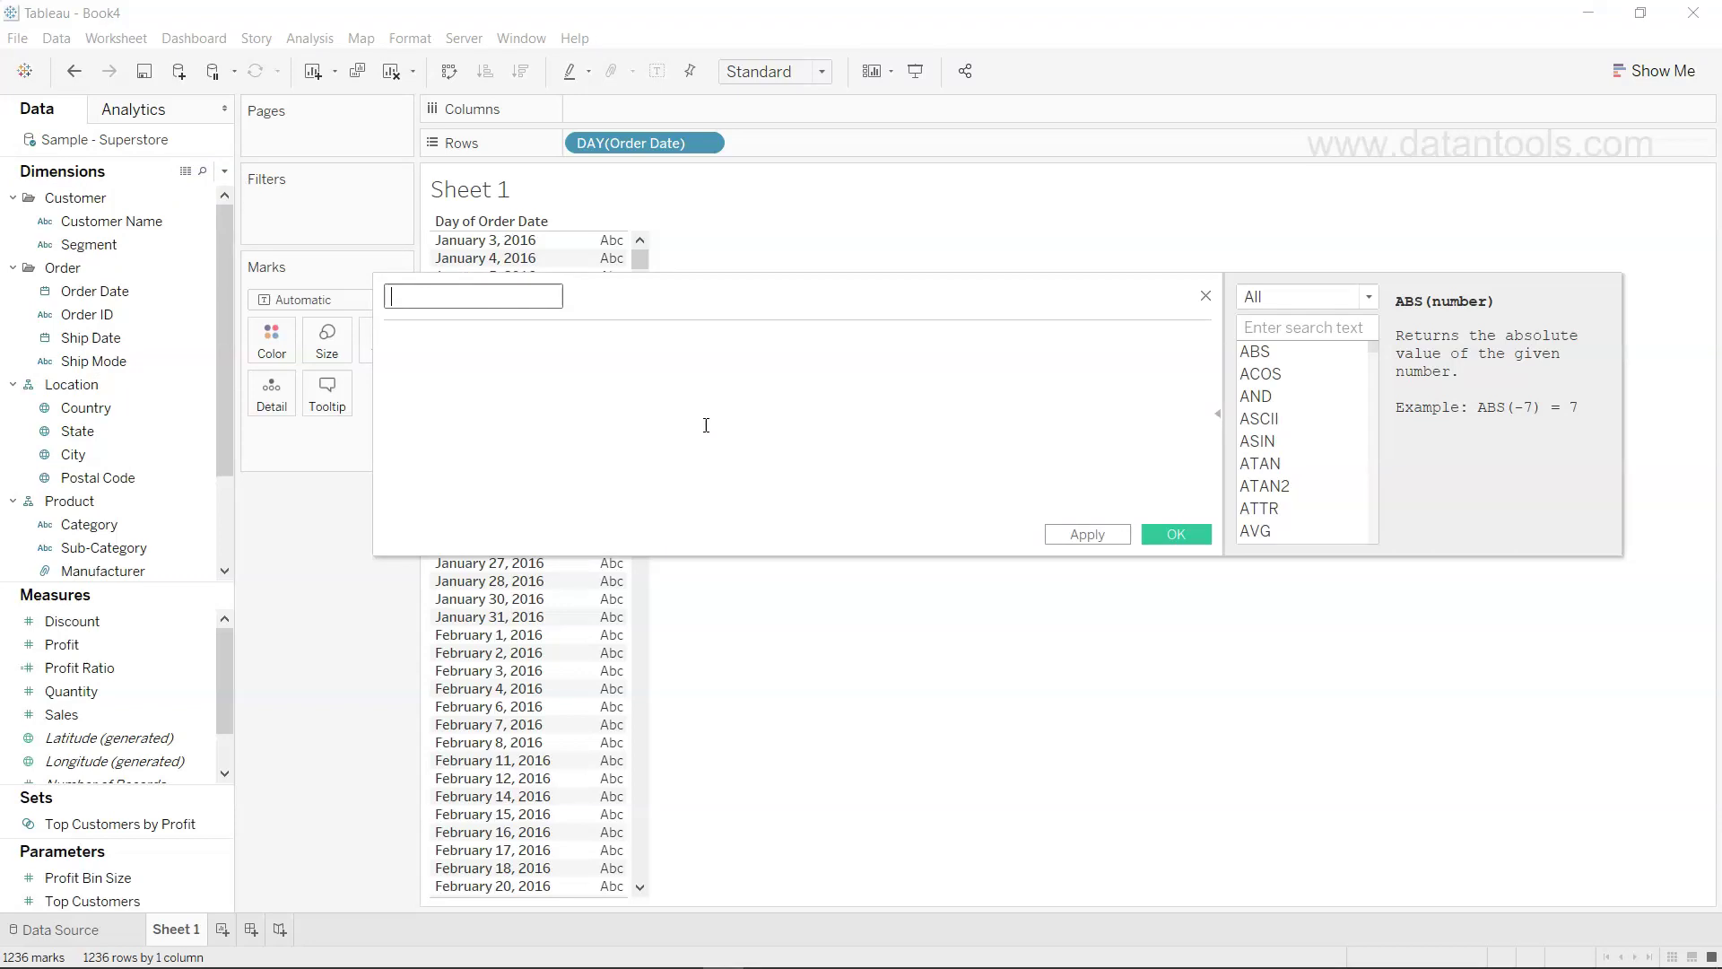
type("o of years")
Enter the formula DATEDIFF('year',[Order Date],TODAY()) and apply it.
left_click(706, 425)
type("date")
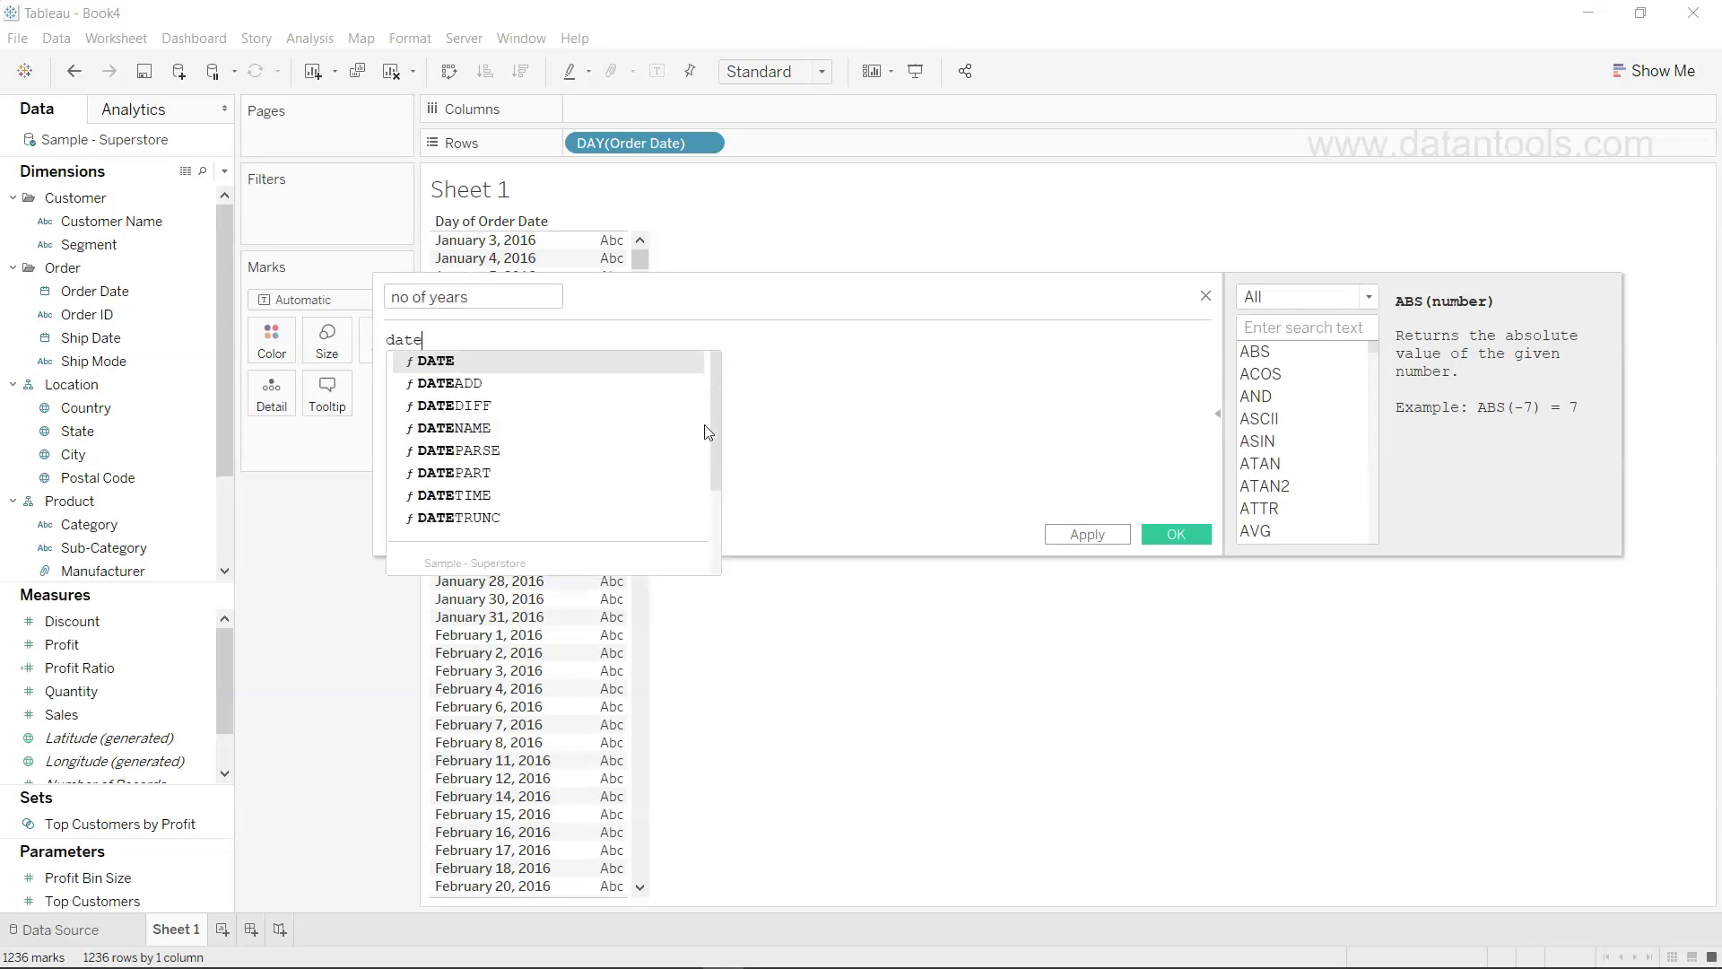
type("diff")
key("Return")
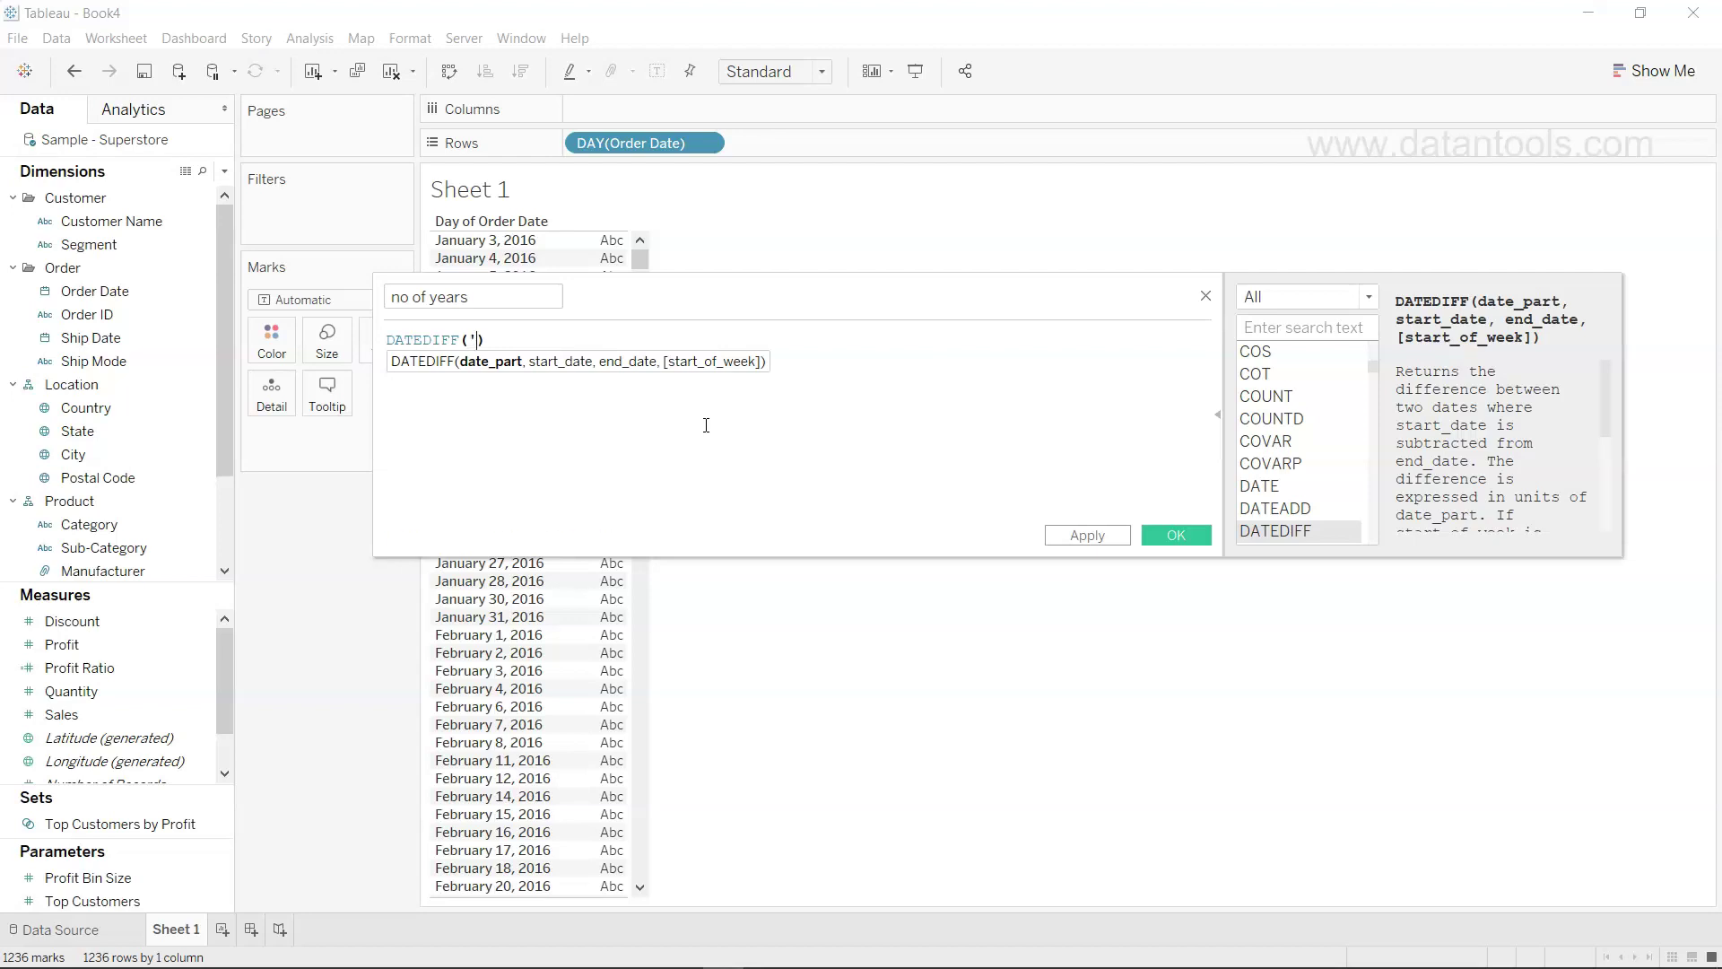
type("'year'")
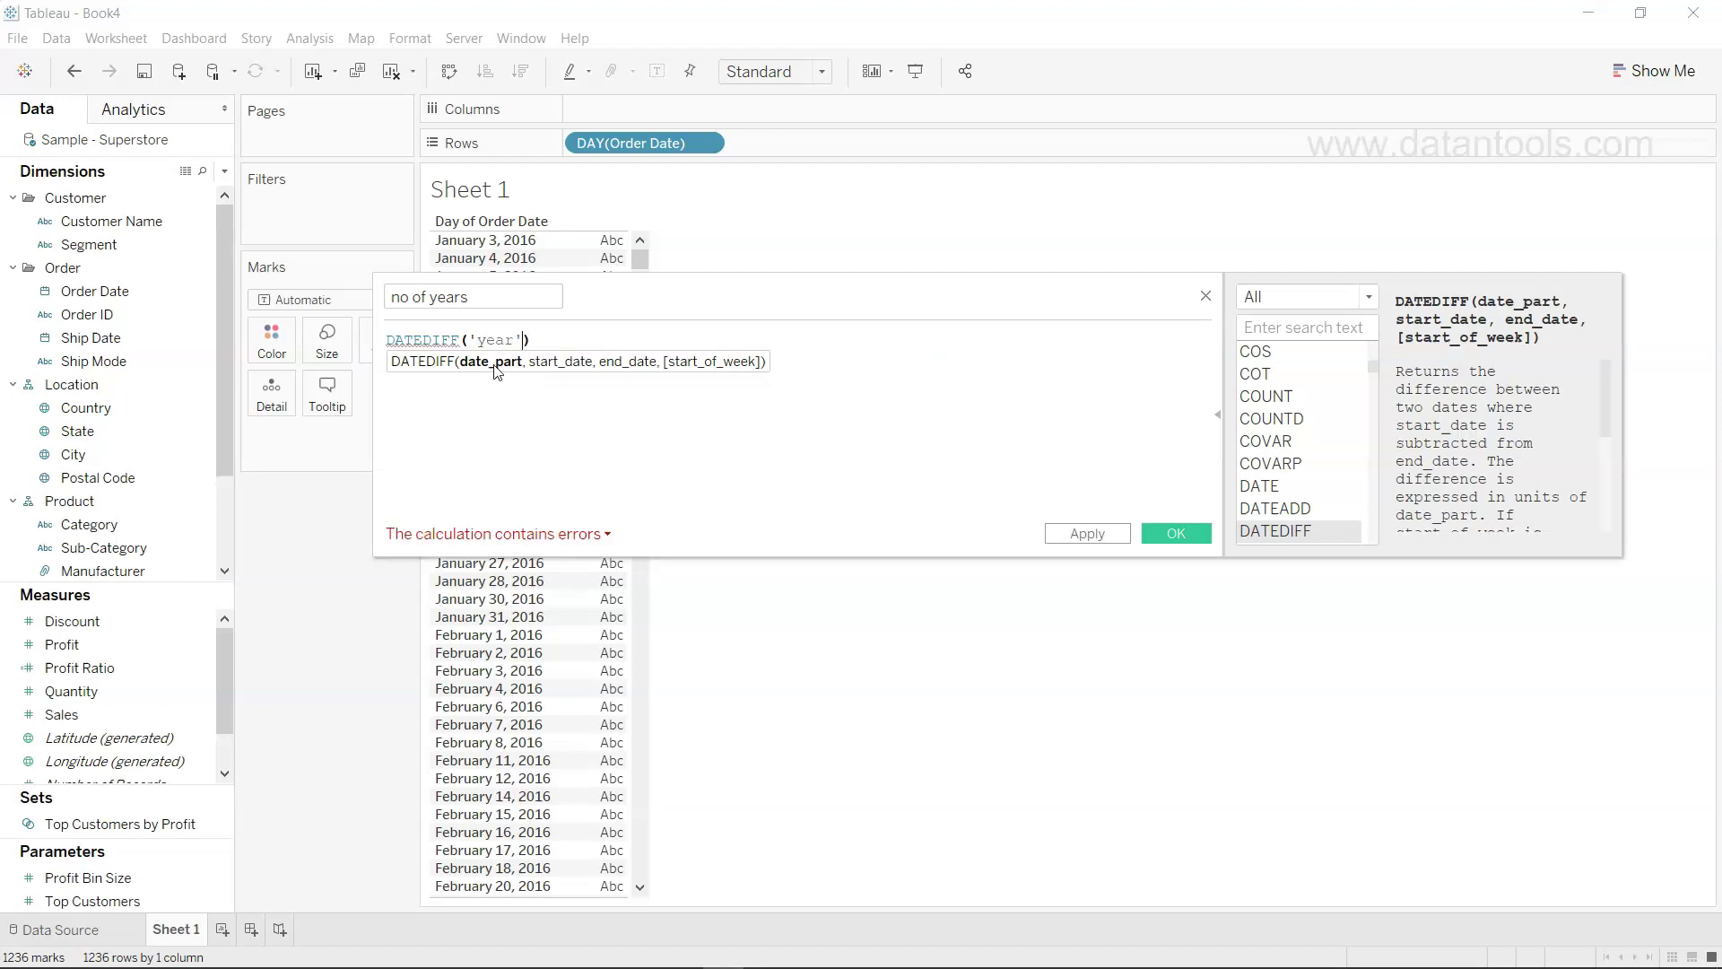
type(",order")
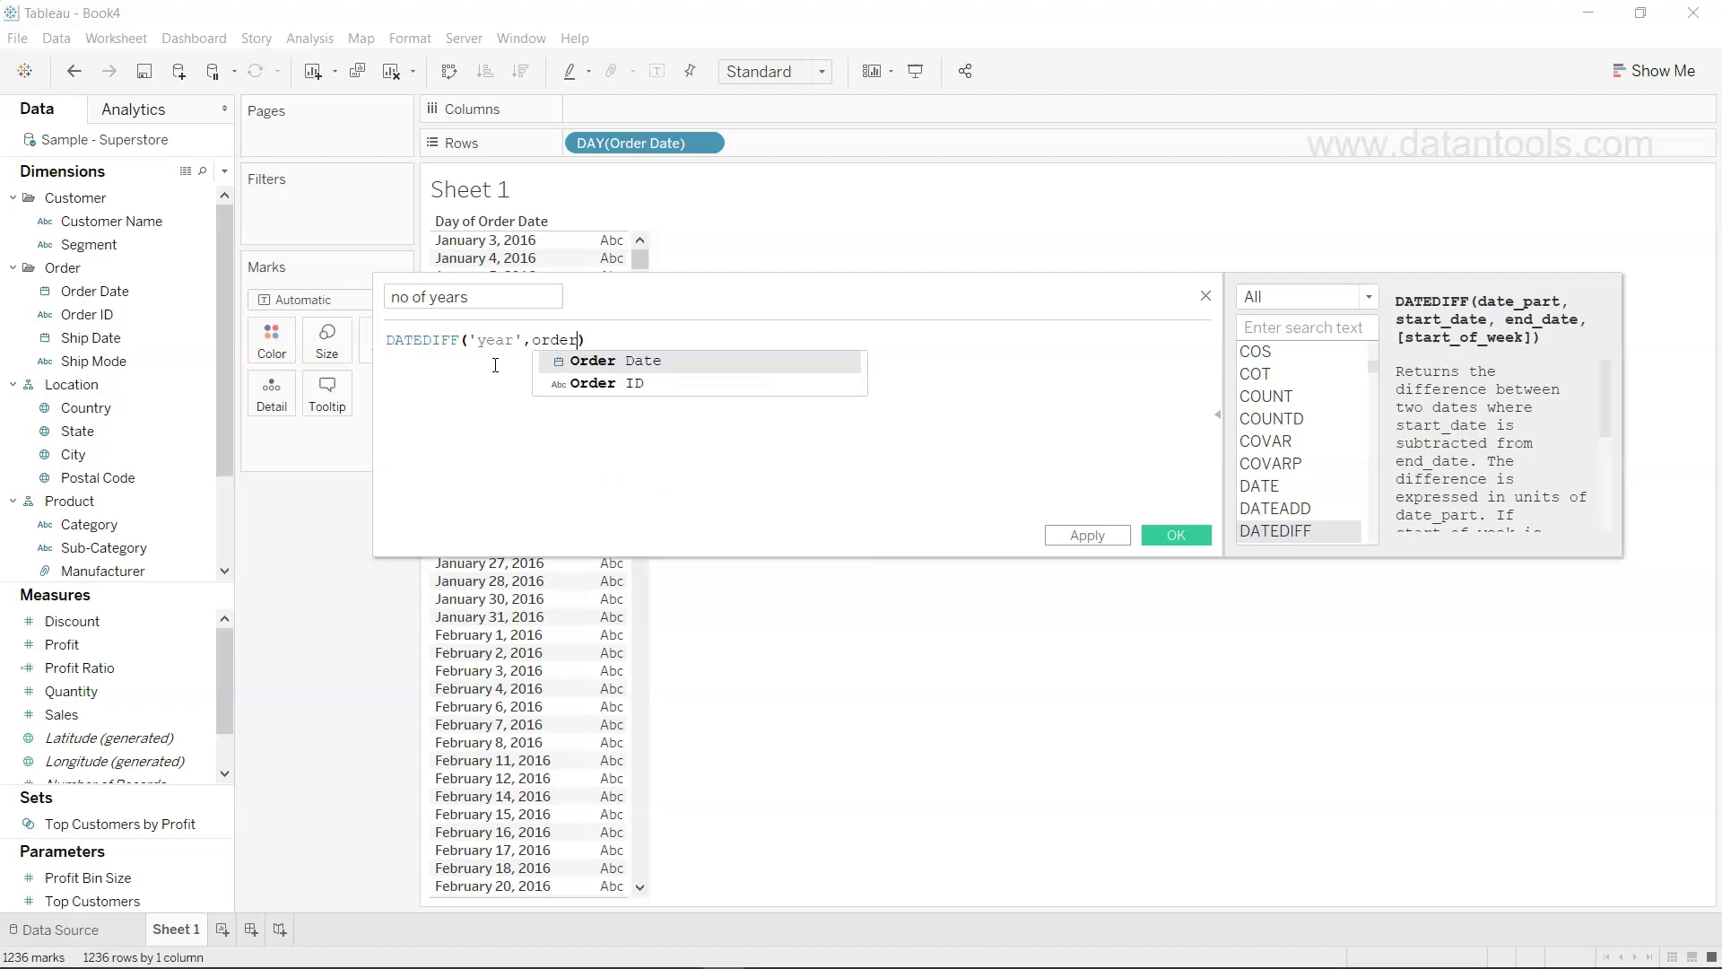
key("Return")
type(",")
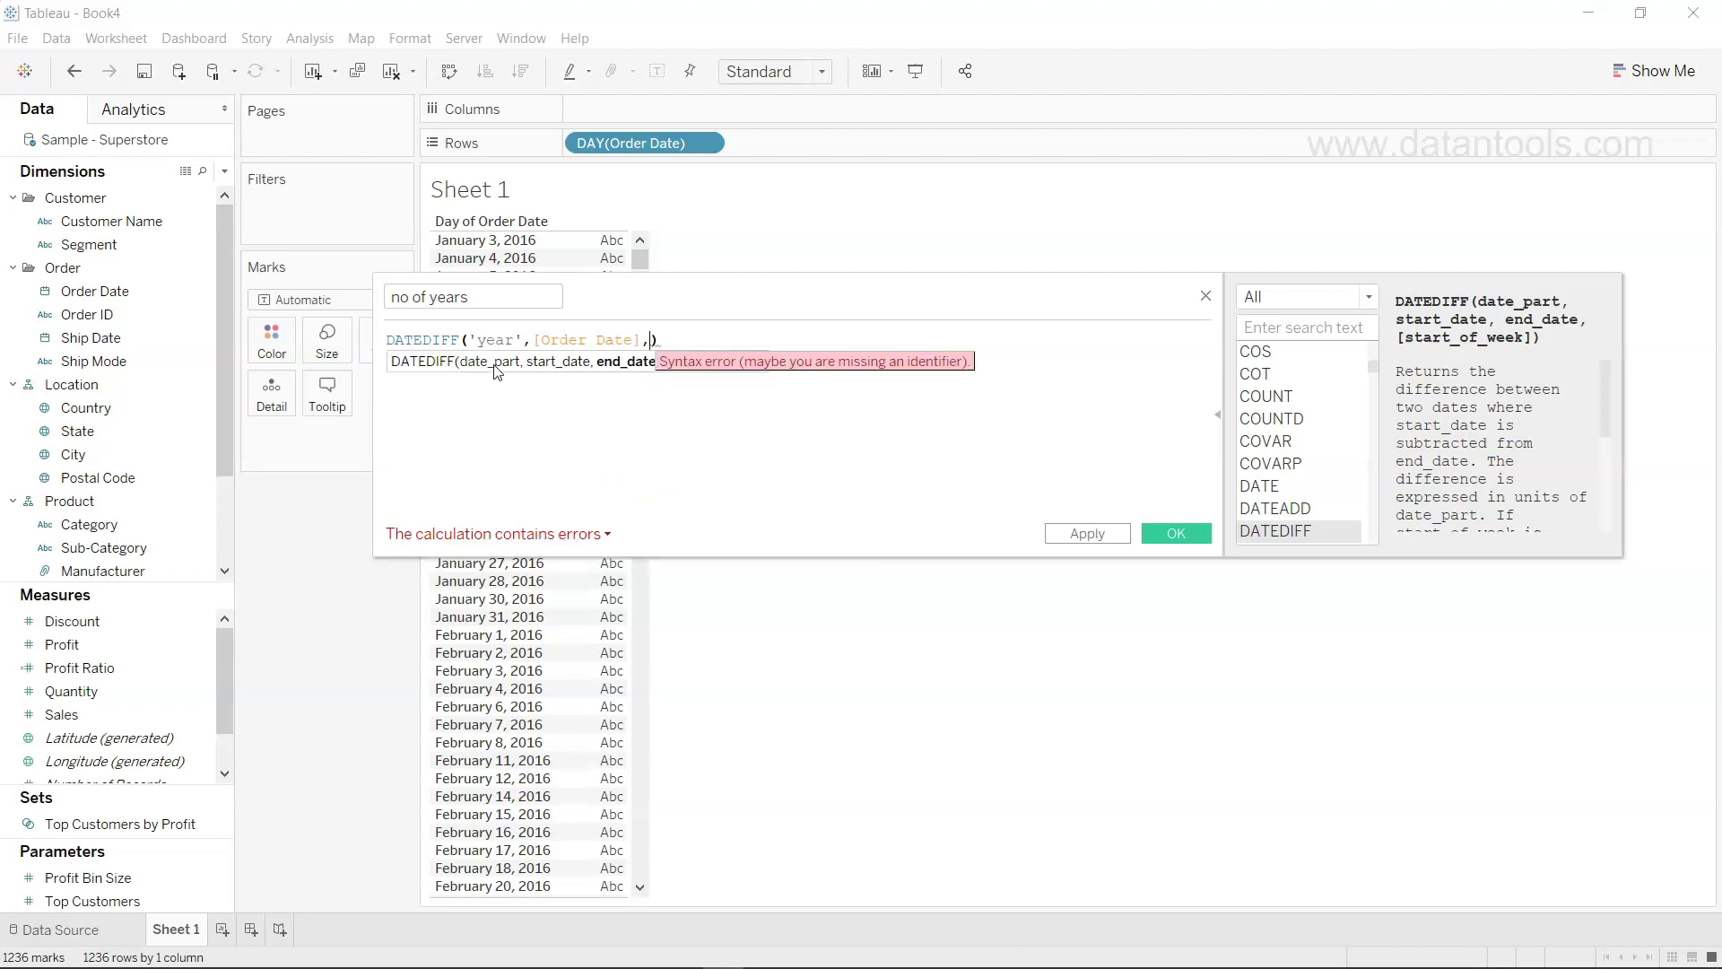
type("today")
key("Return")
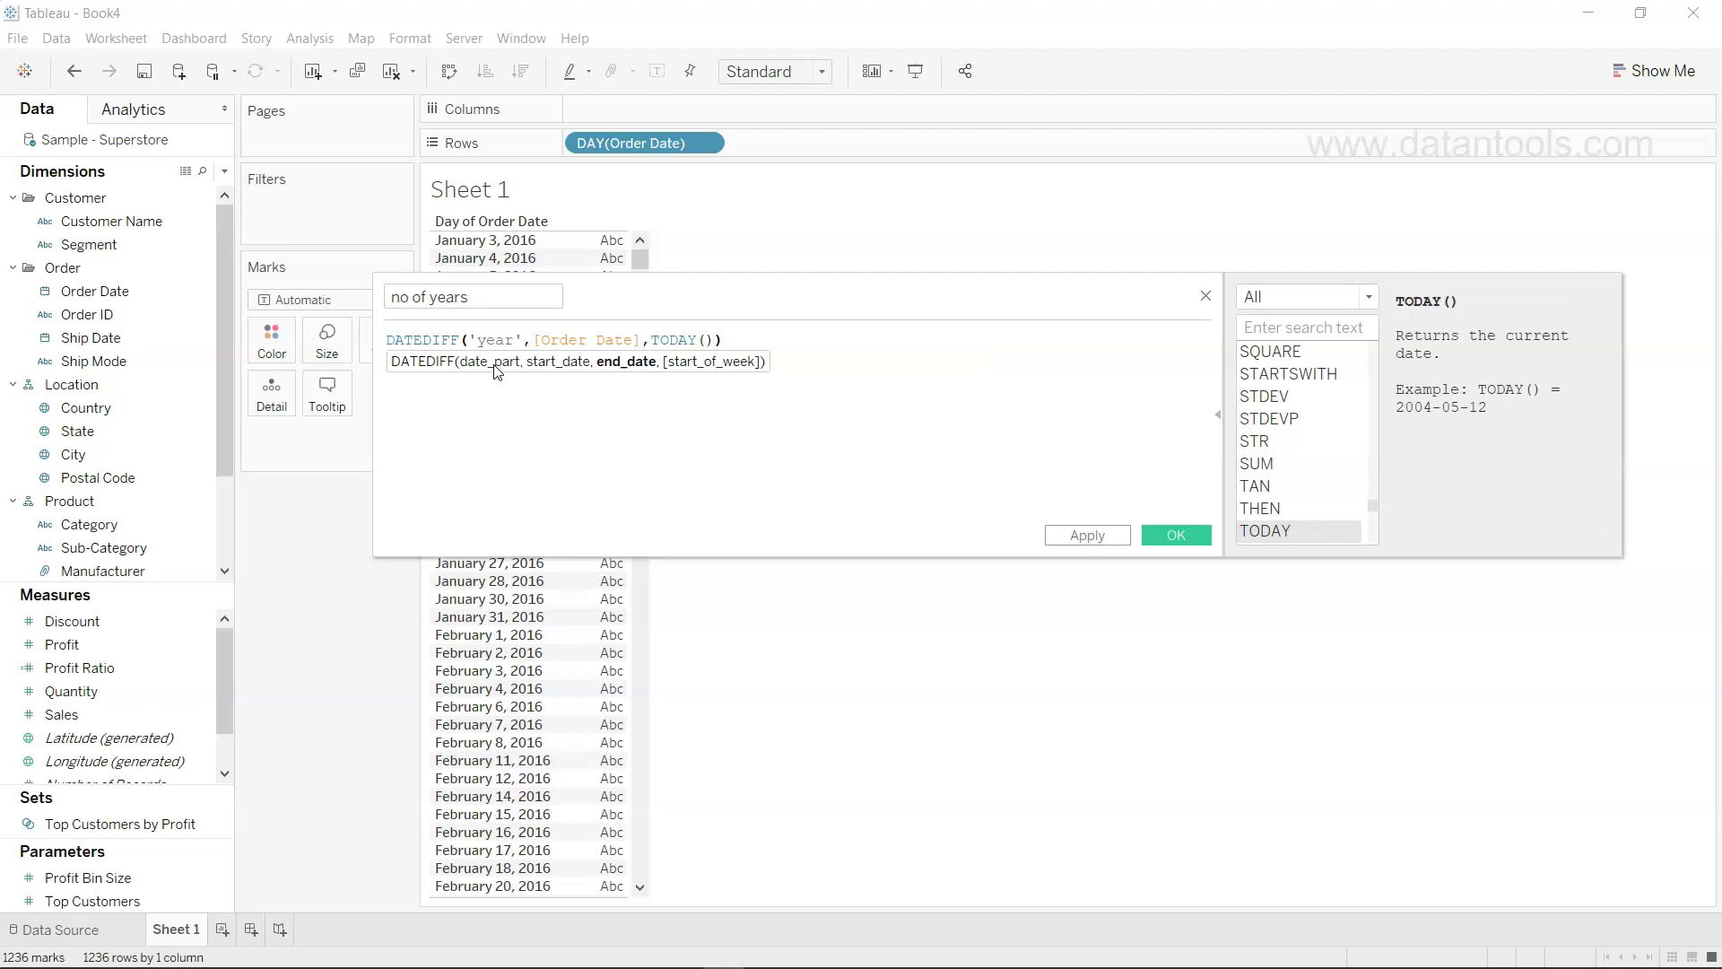
left_click(495, 365)
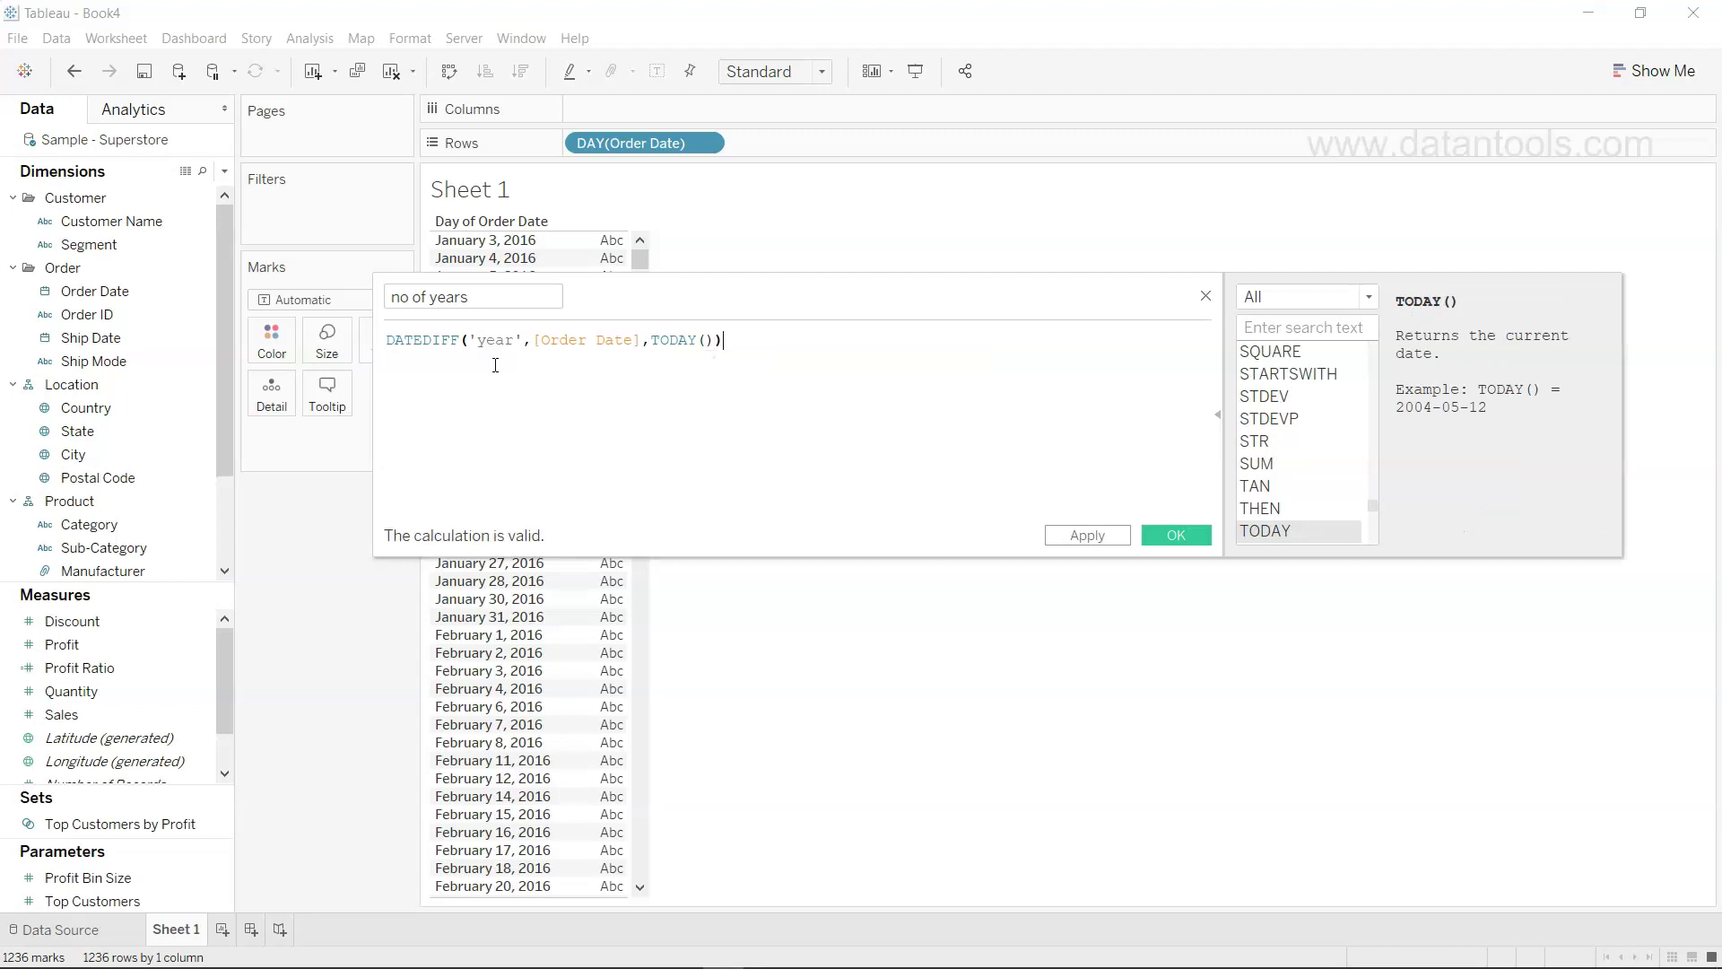
key("Left")
left_click(1095, 536)
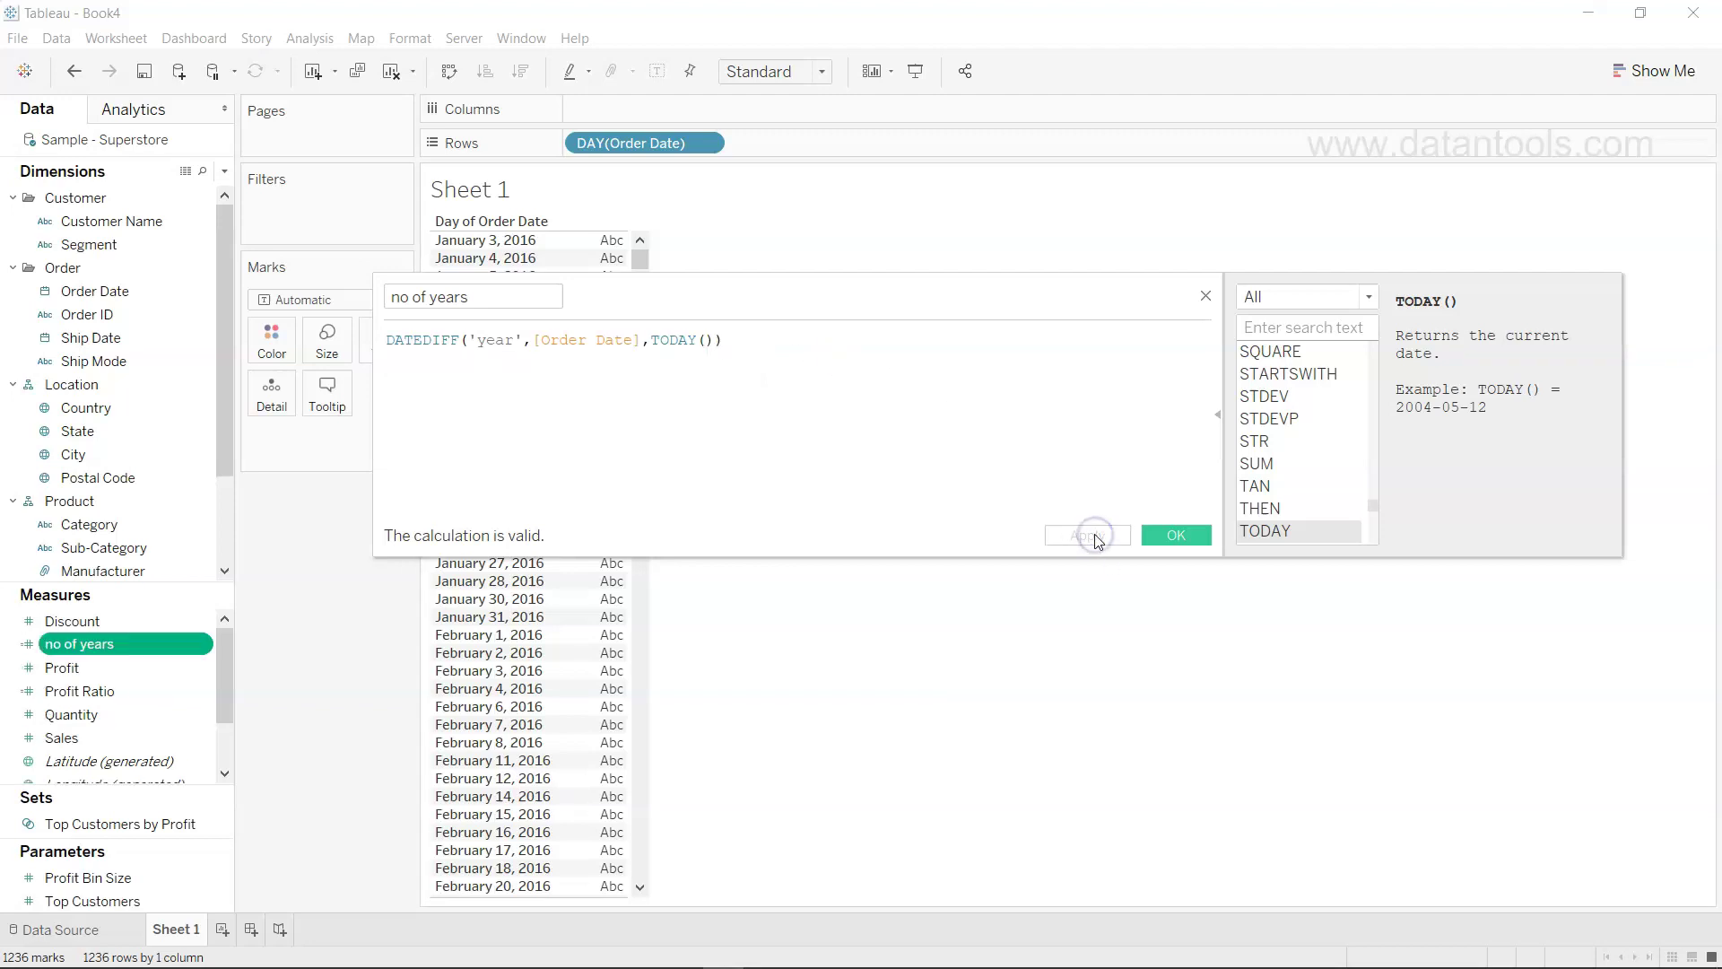
Put SUM(no of years) on the Text card, showing values like 4, 12 and 36 per order date.
left_click(1180, 532)
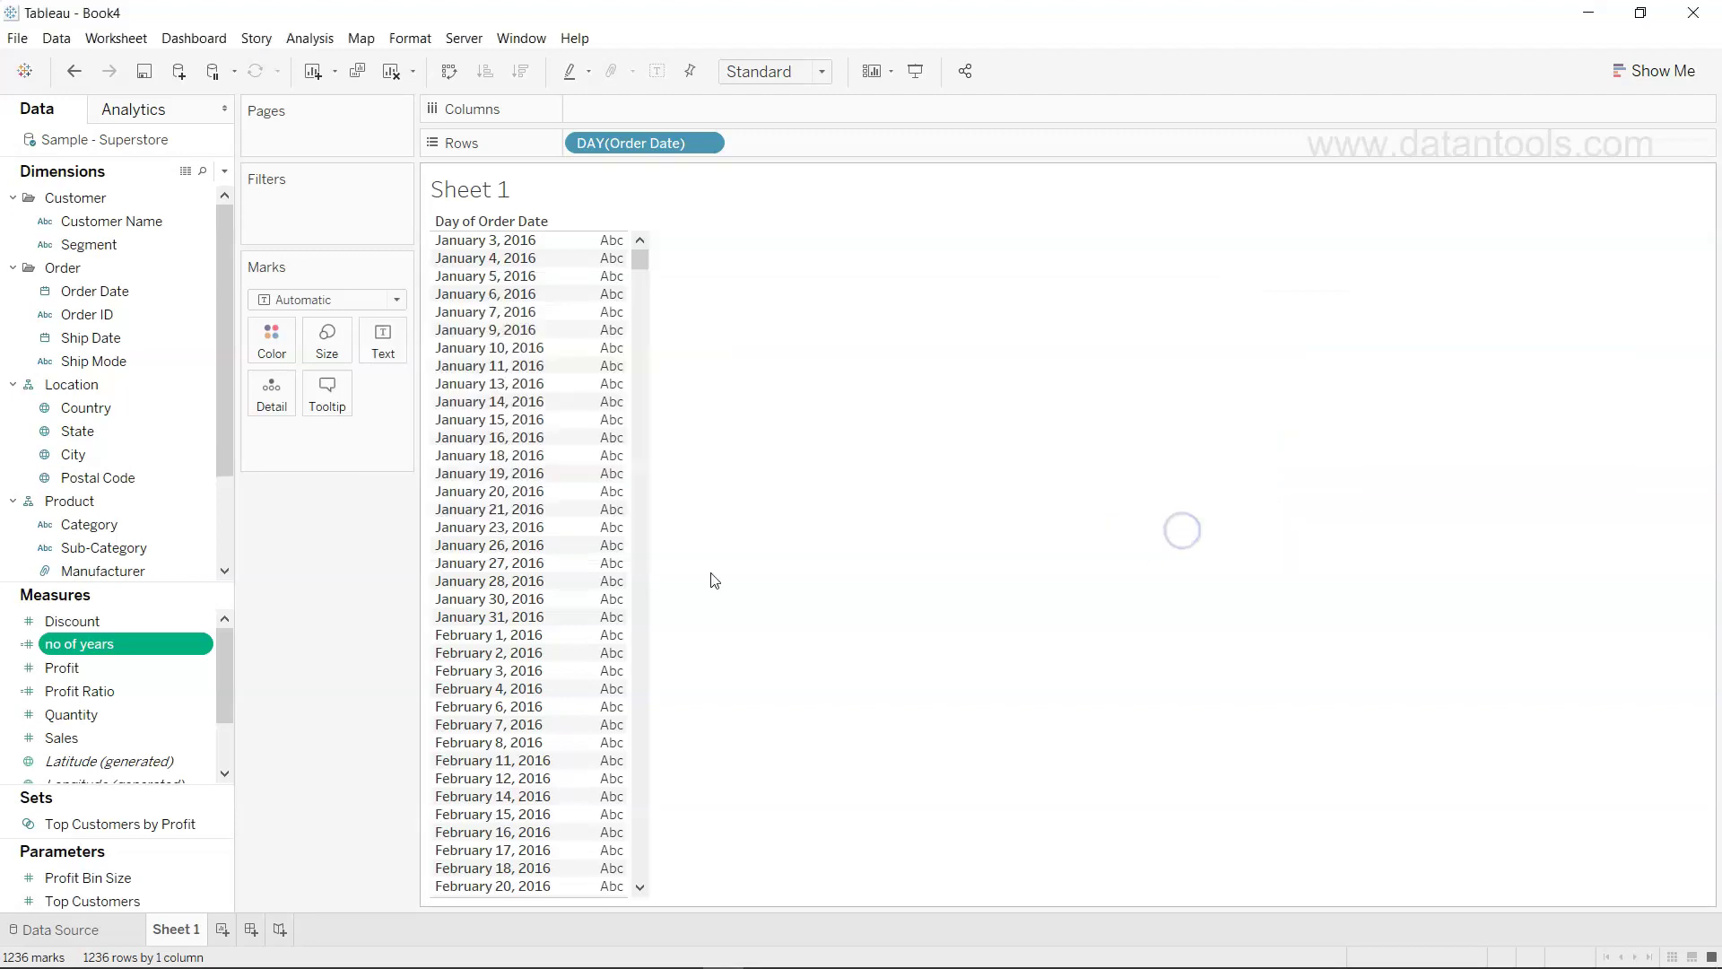
left_click_drag(144, 644, 615, 414)
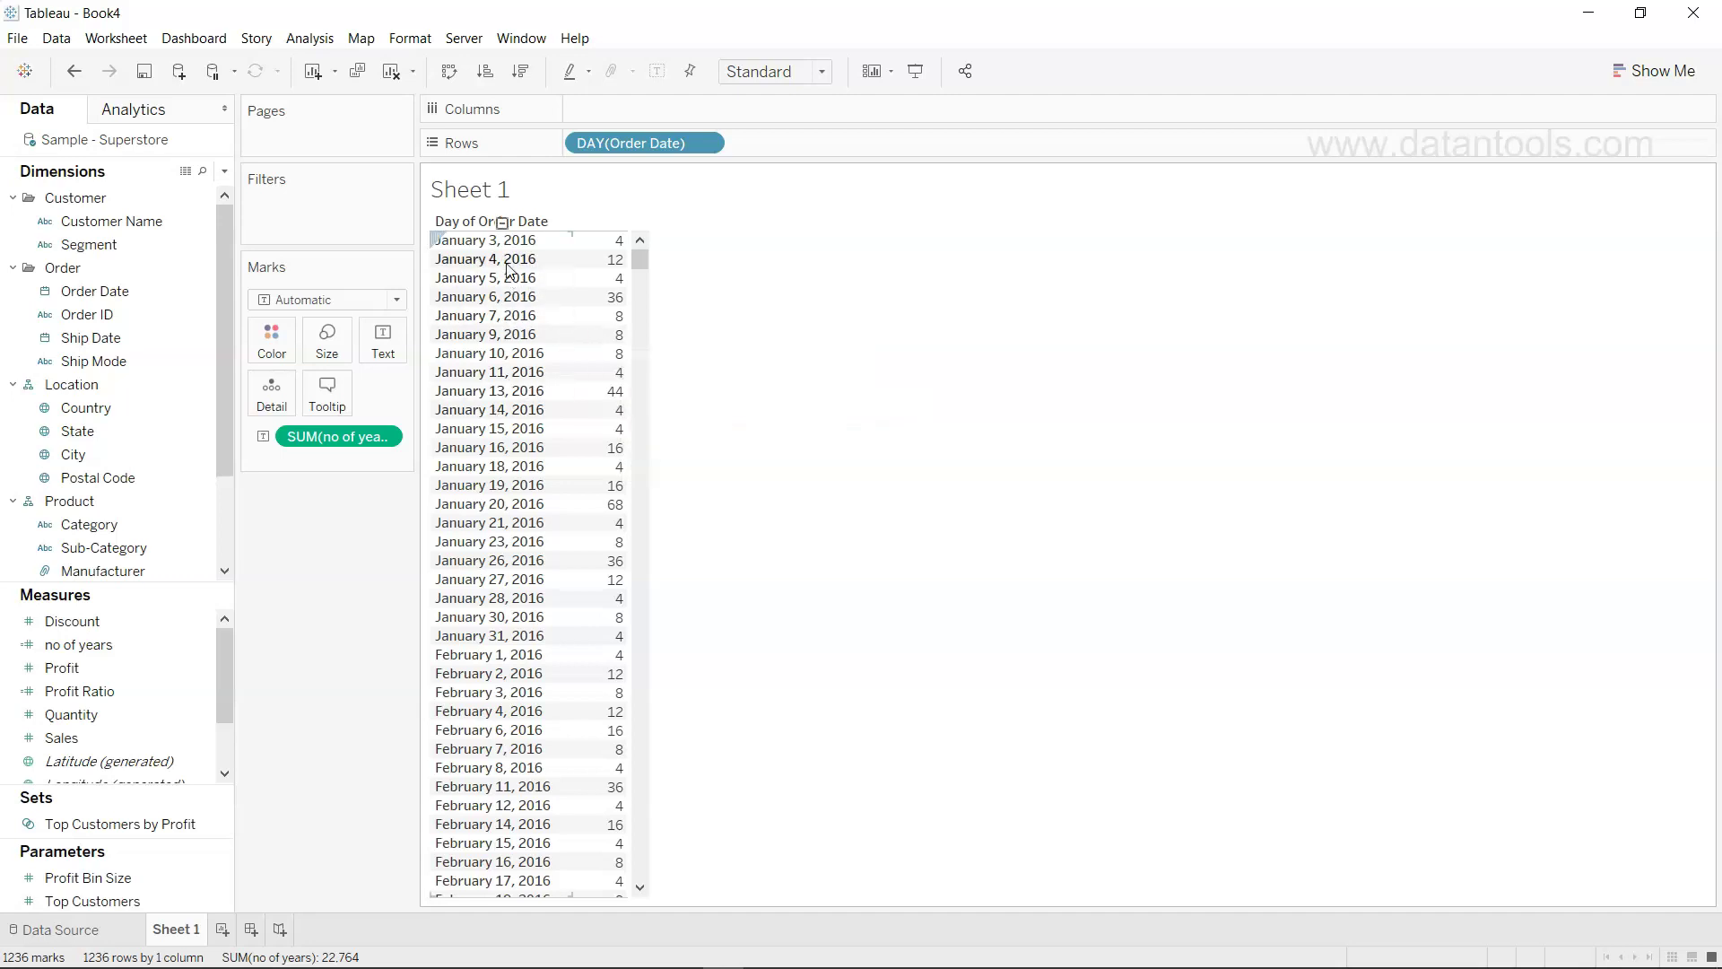
mouse_move(577, 385)
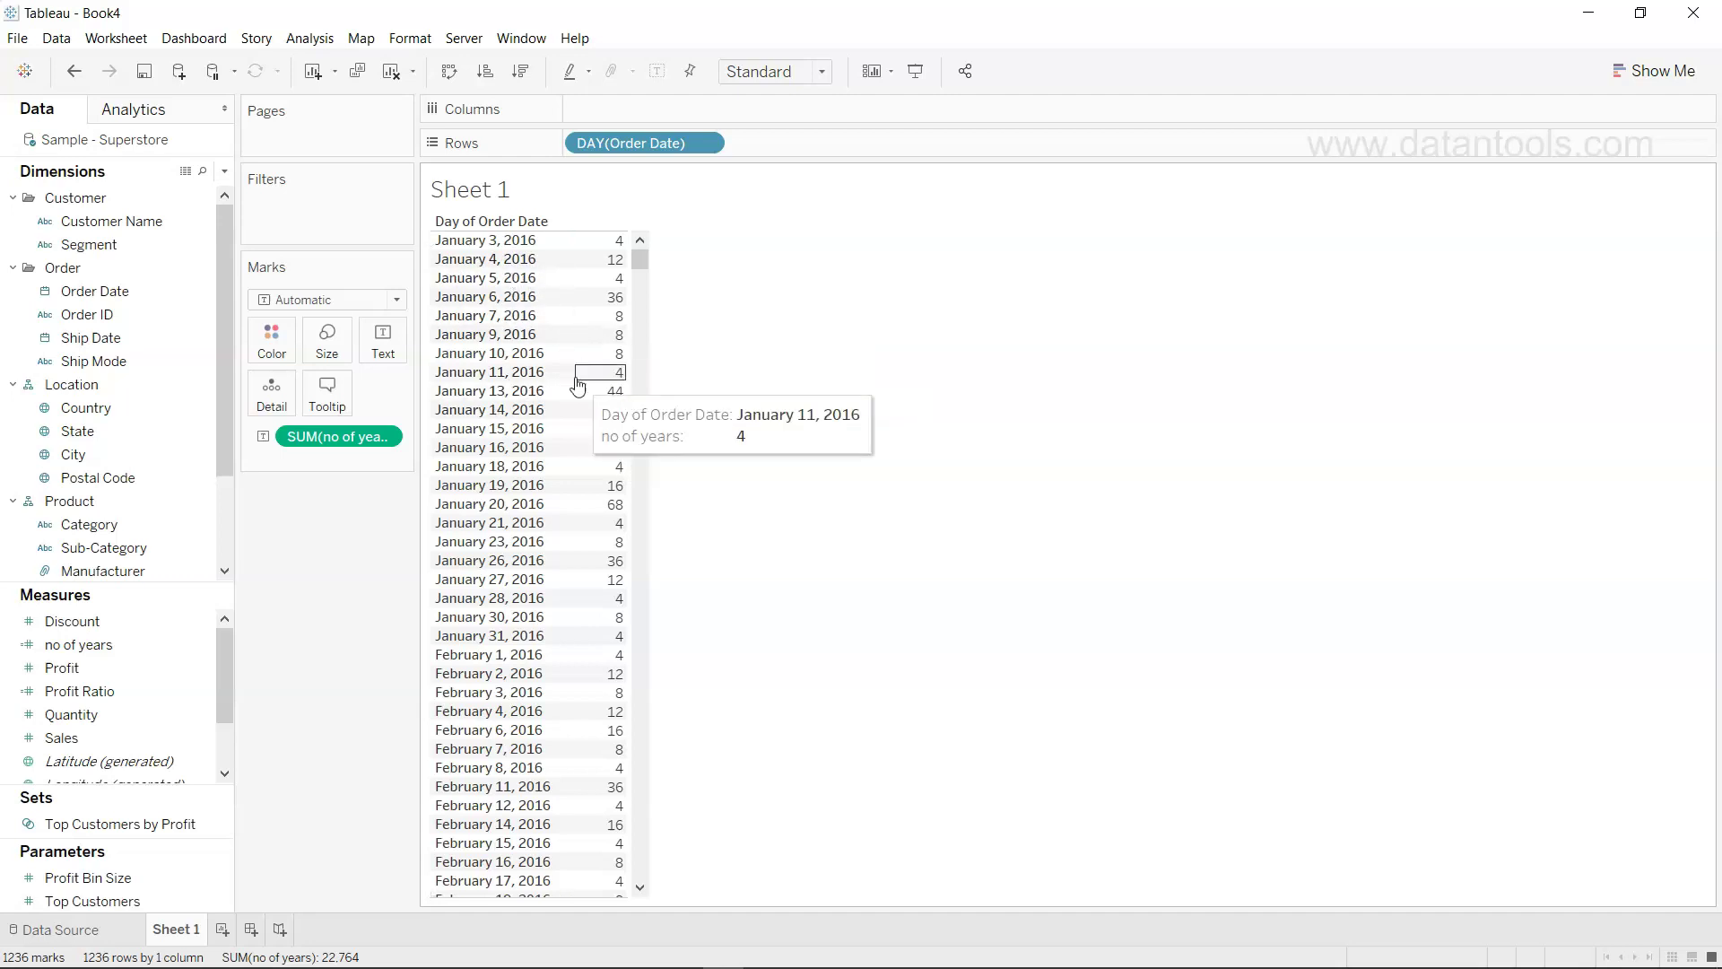
mouse_move(603, 446)
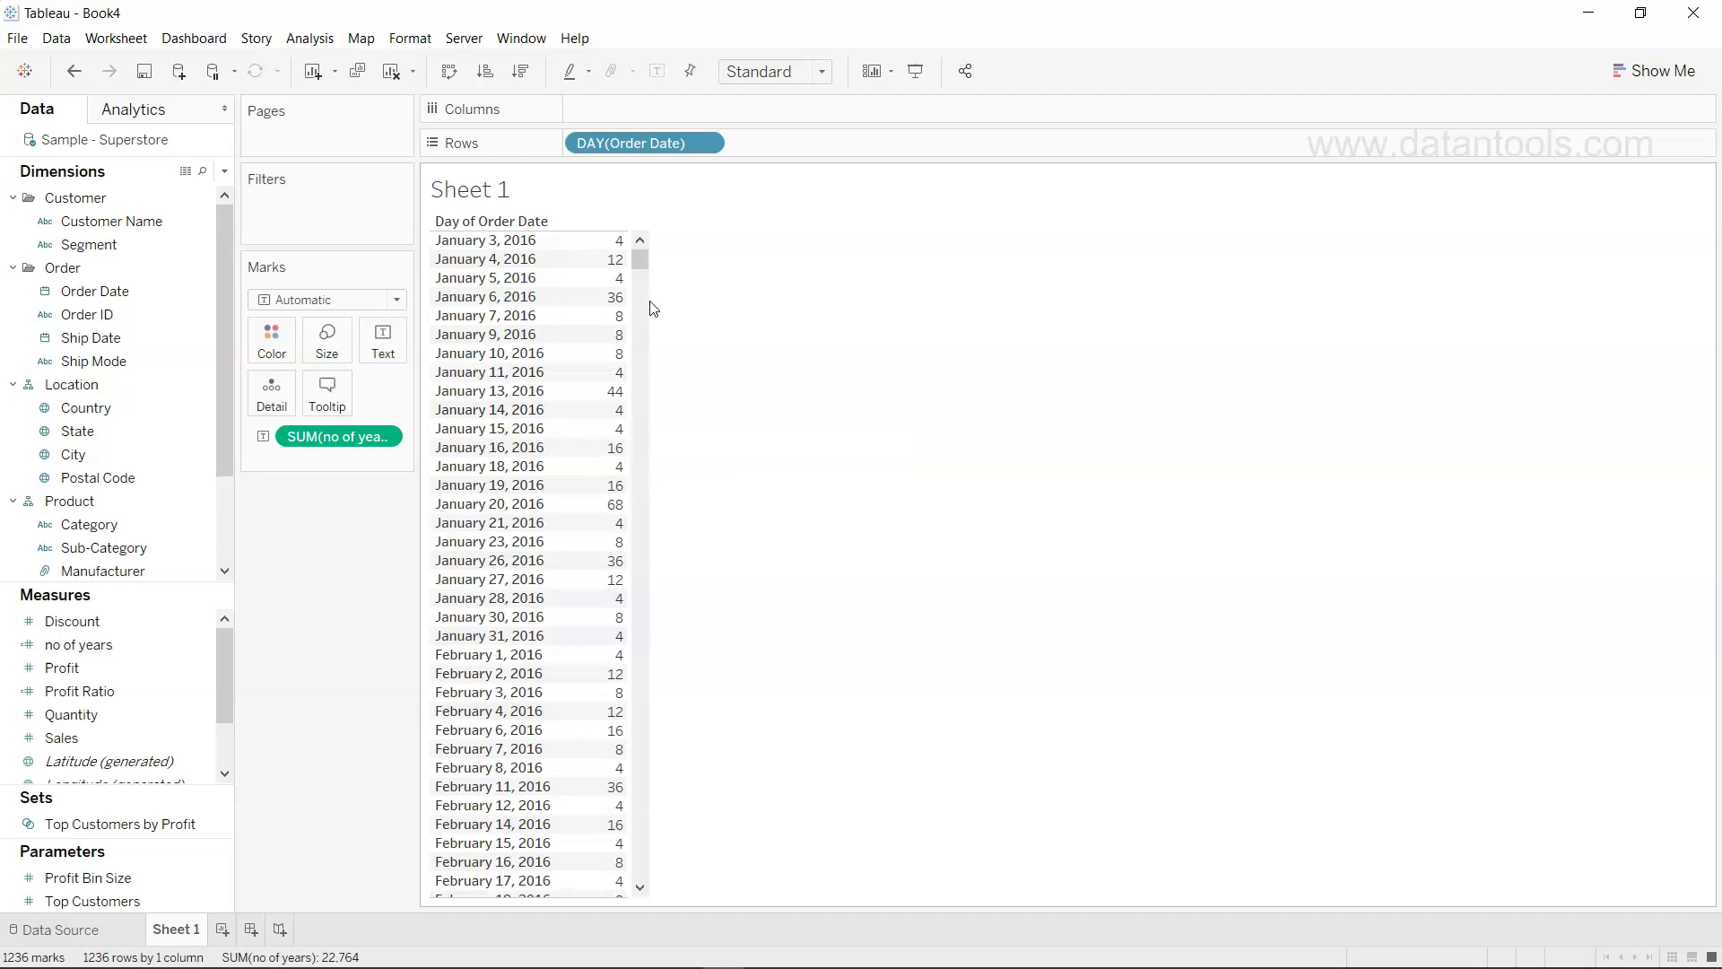
Group the Order Date rows by year.
left_click(705, 142)
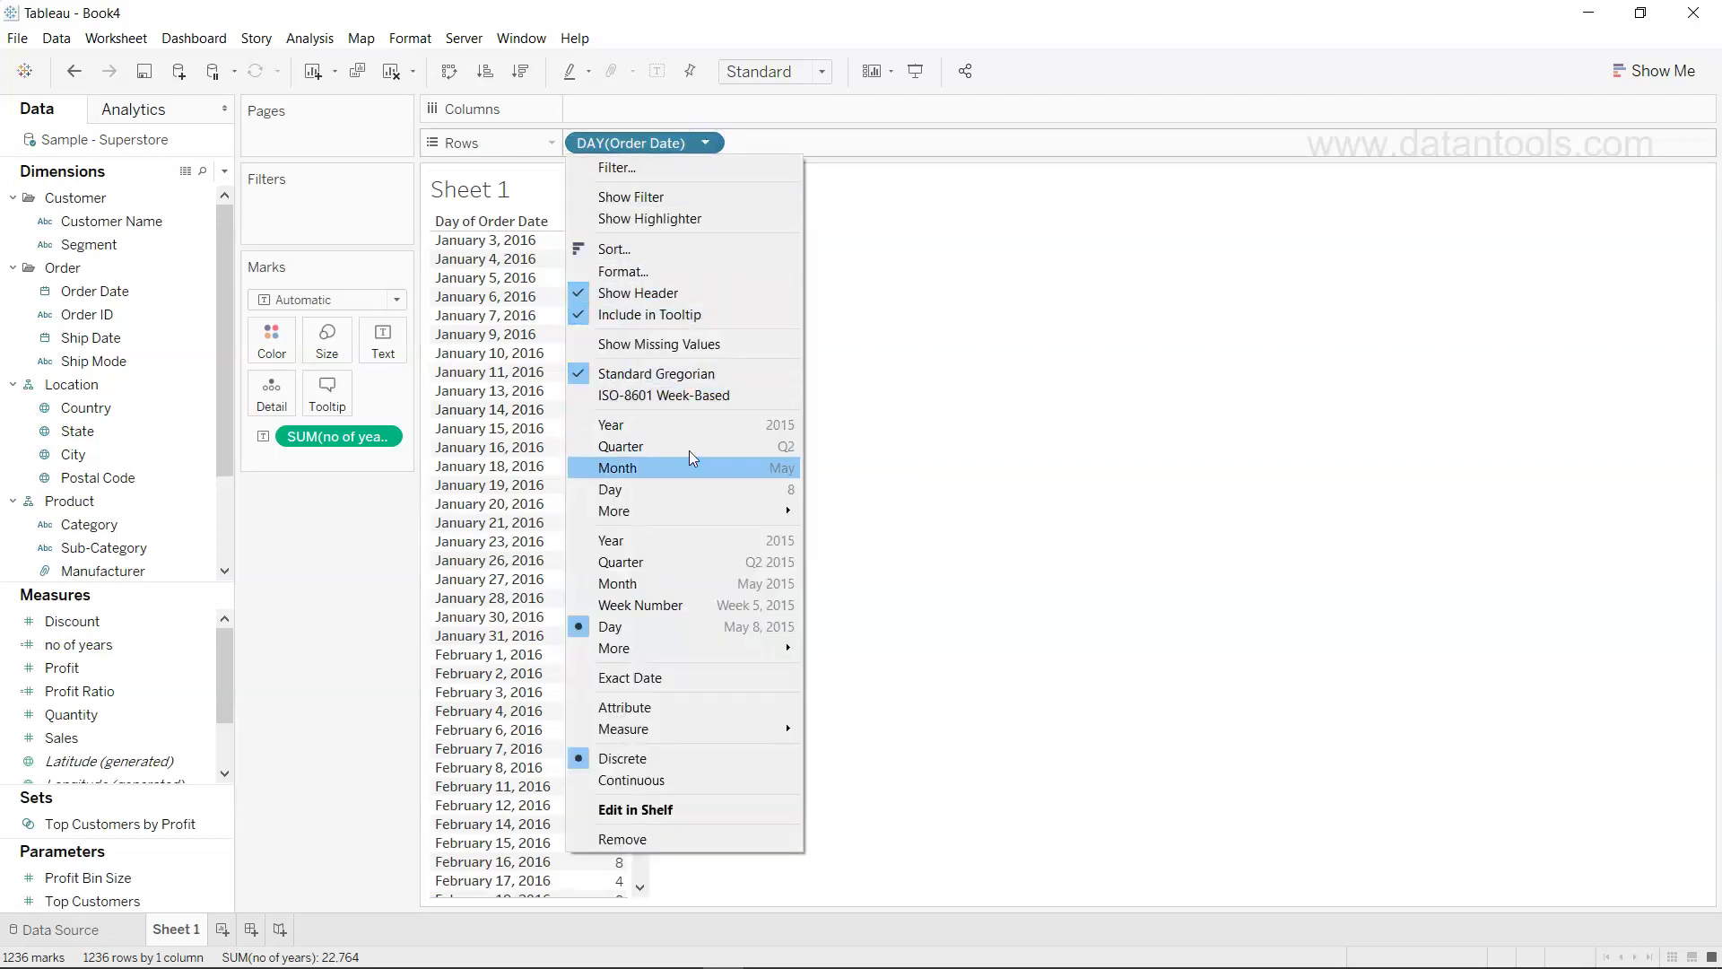
left_click(654, 421)
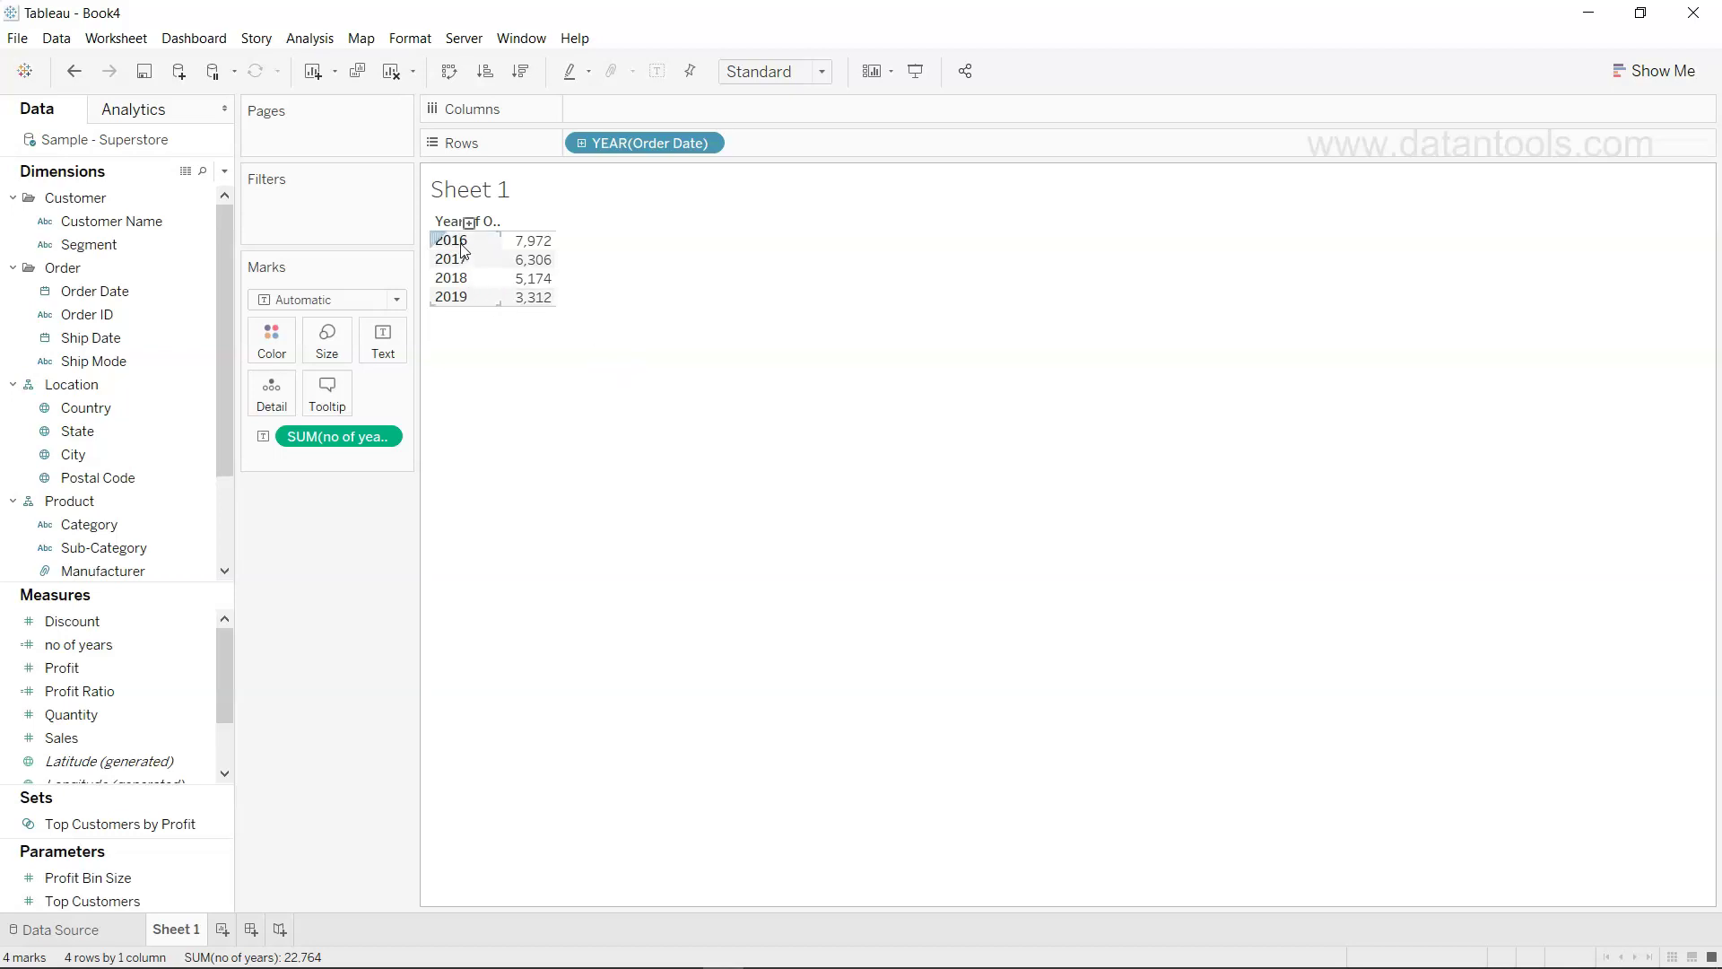
left_click_drag(399, 436, 476, 224)
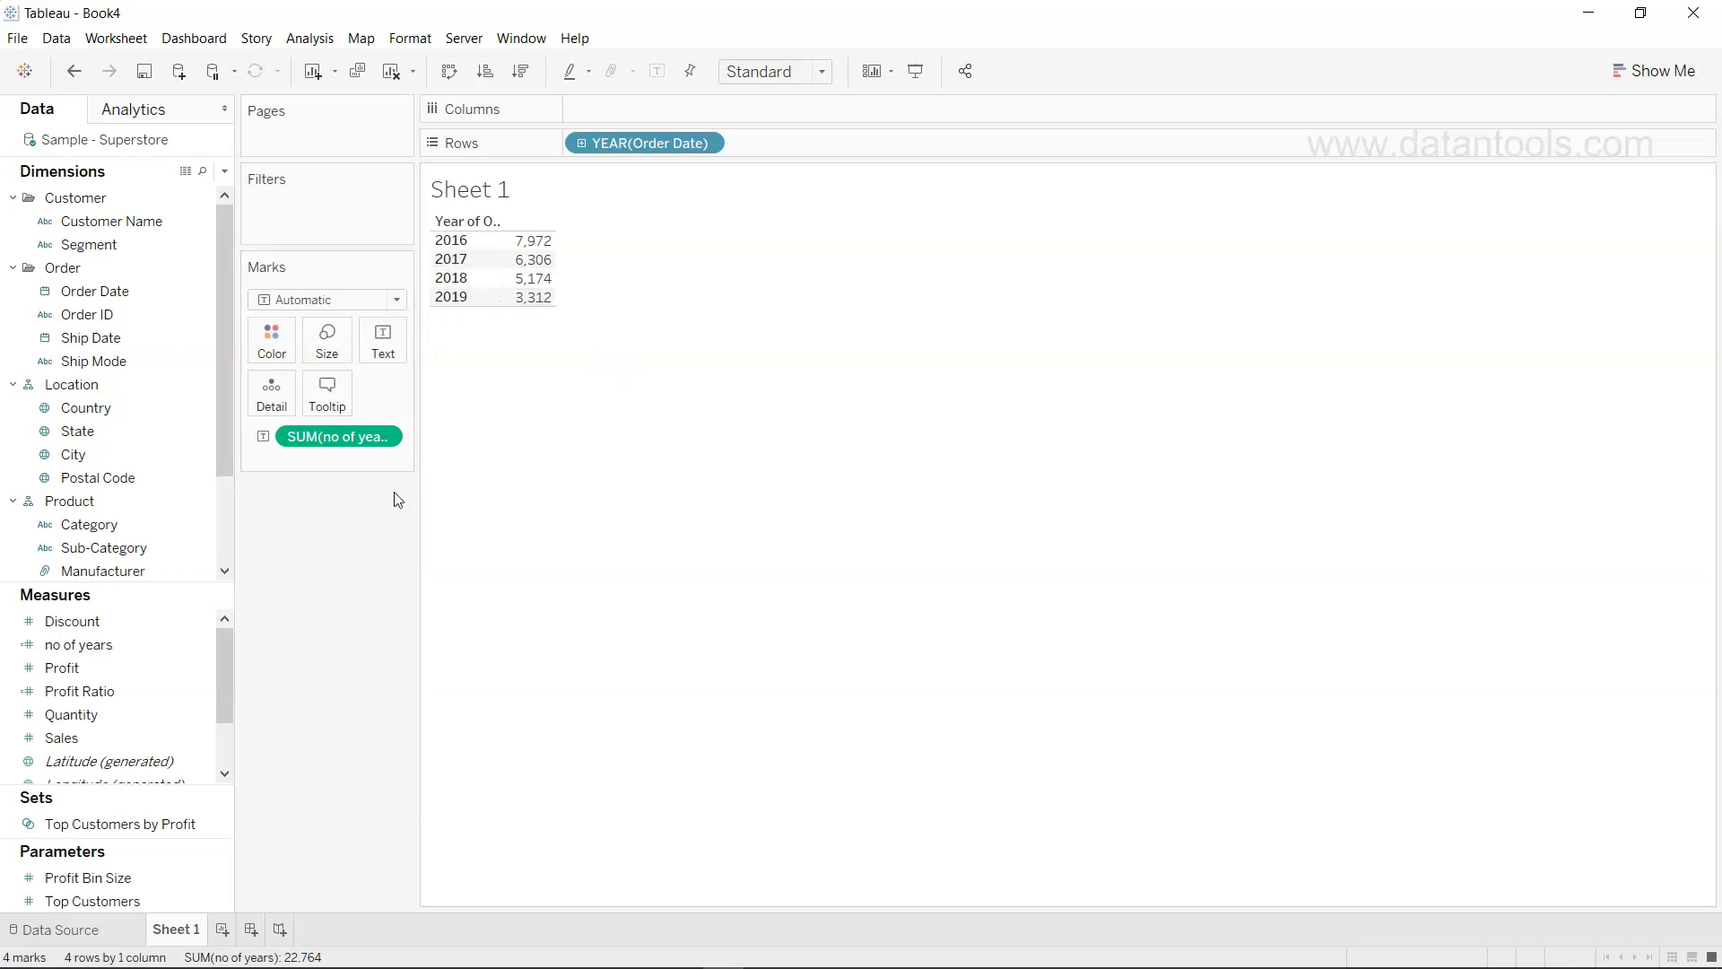
Make no of years a discrete dimension, showing 4, 3, 2 and 1 for 2016–2019.
left_click(384, 440)
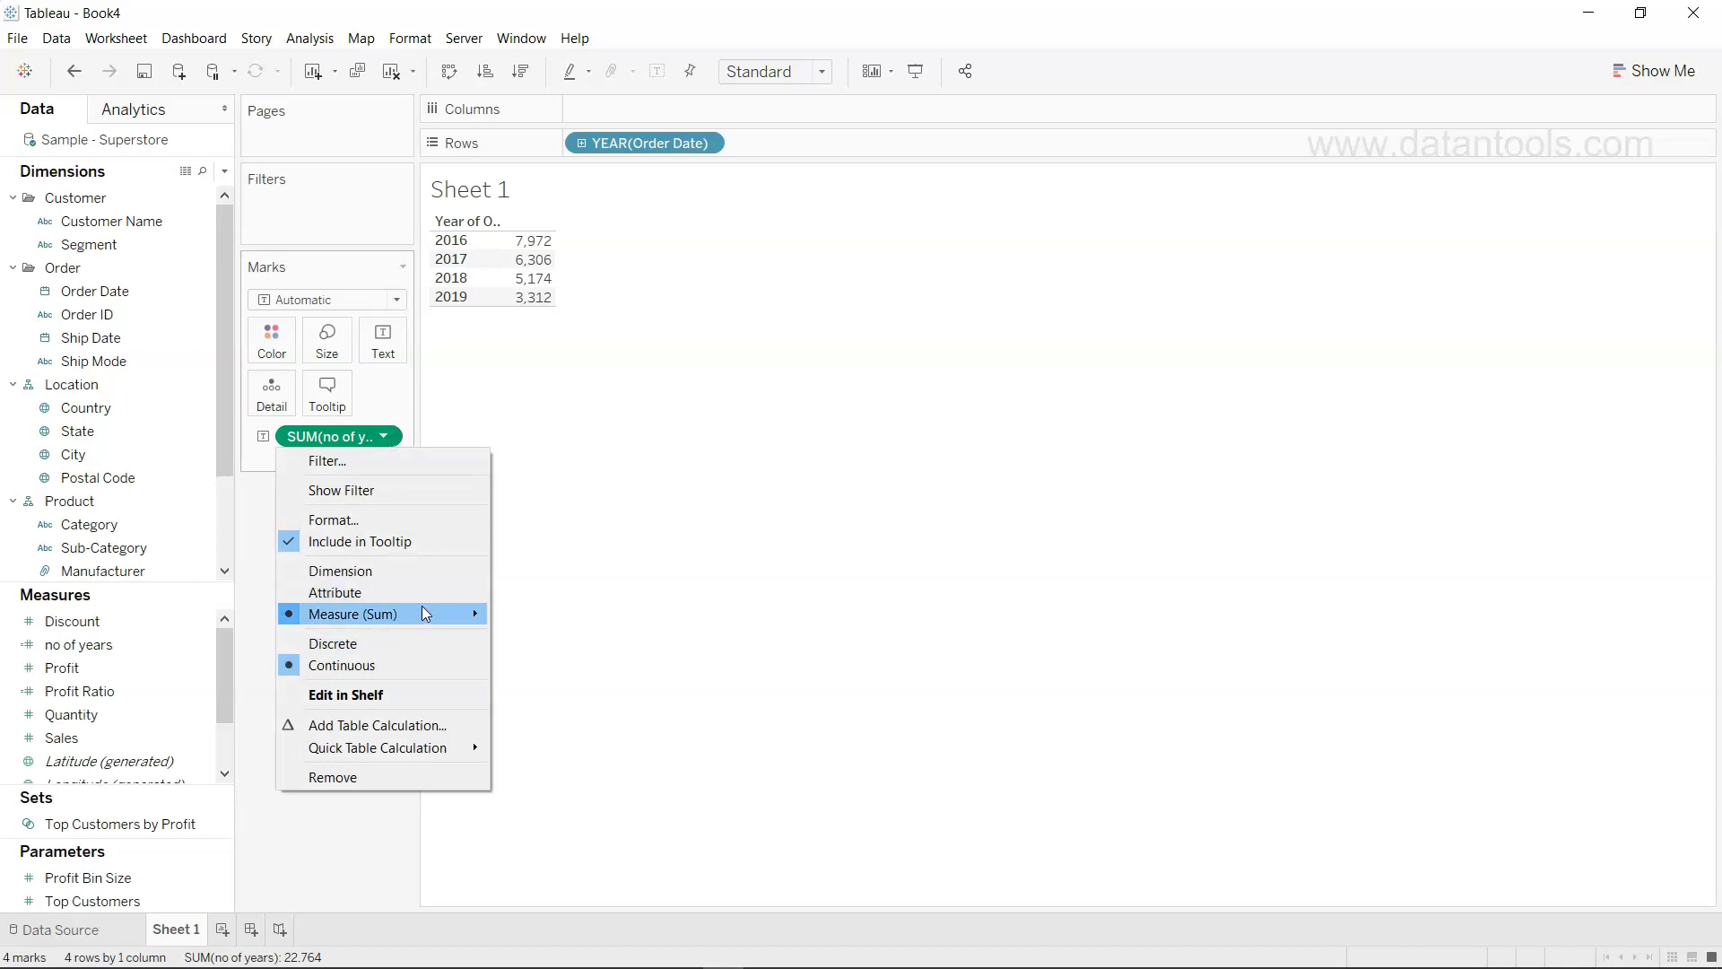
mouse_move(425, 613)
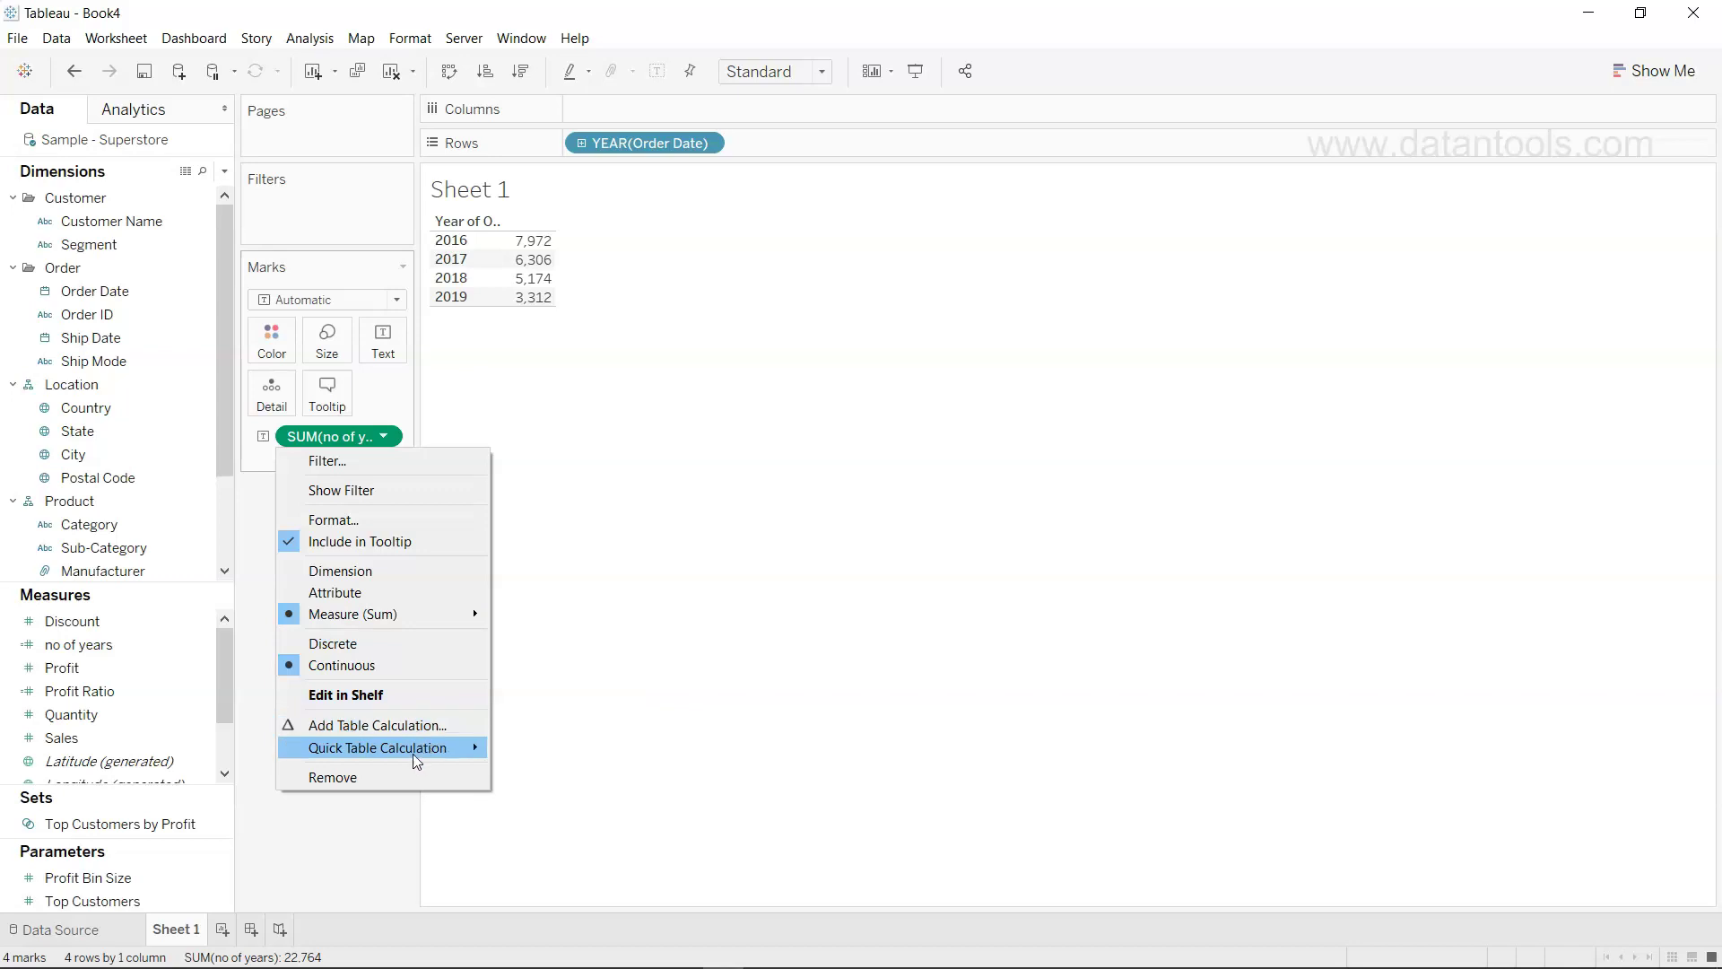
left_click(400, 644)
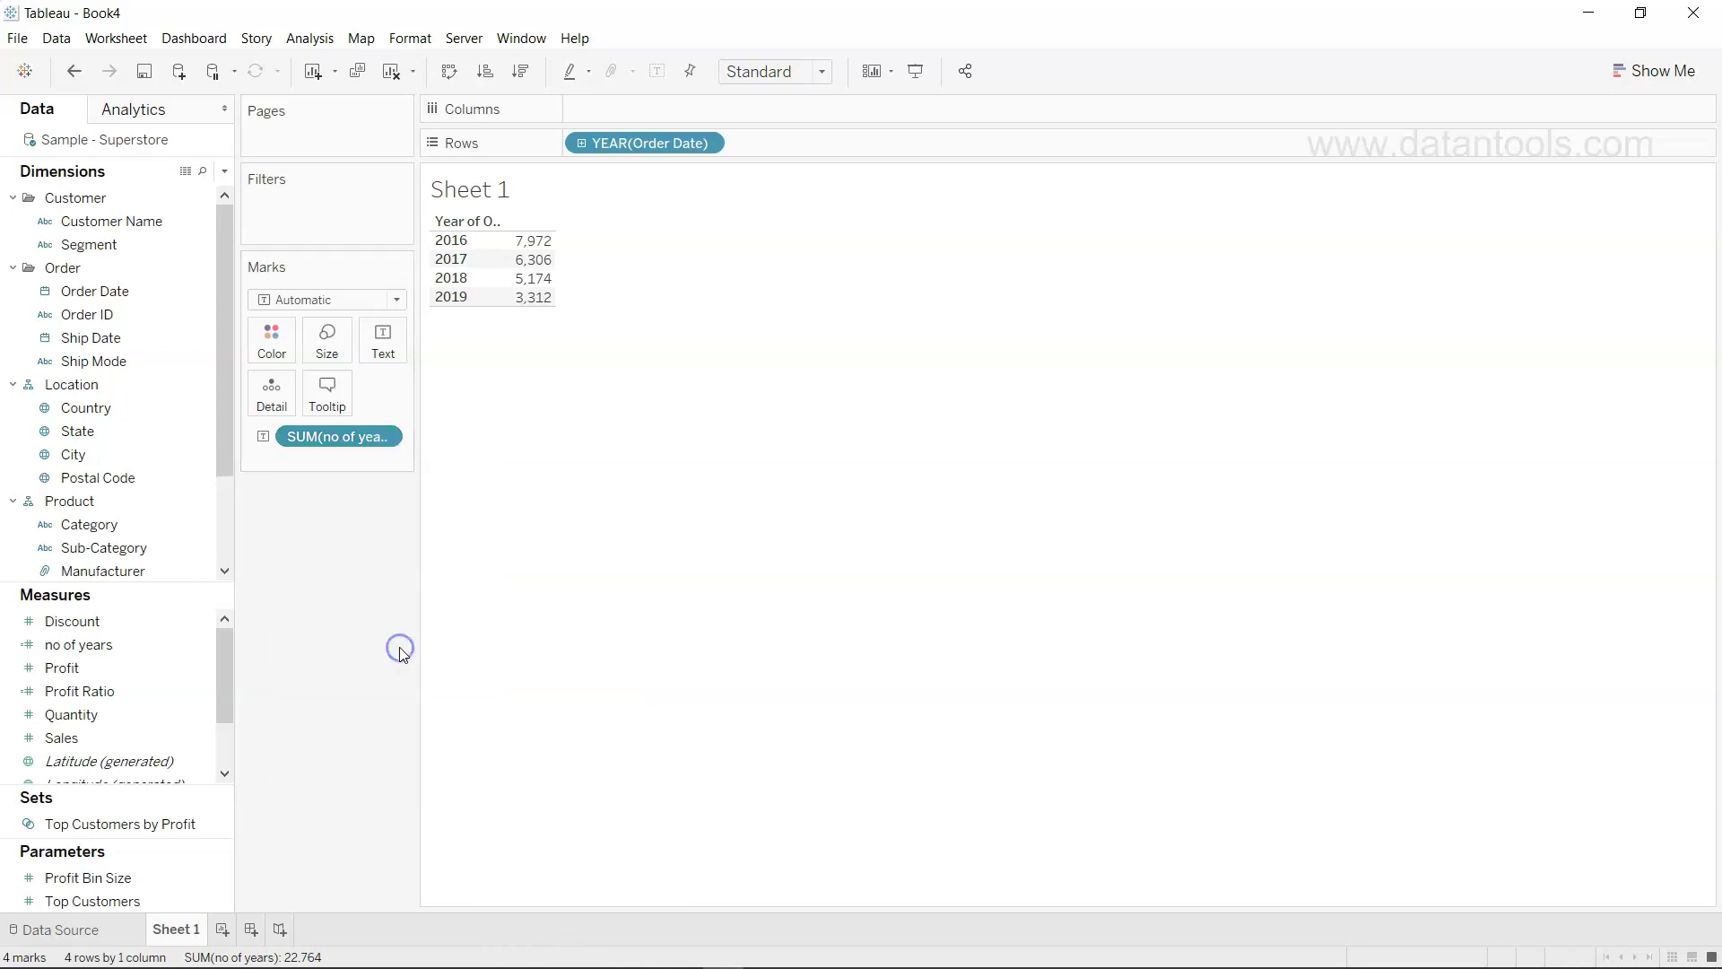
left_click(383, 435)
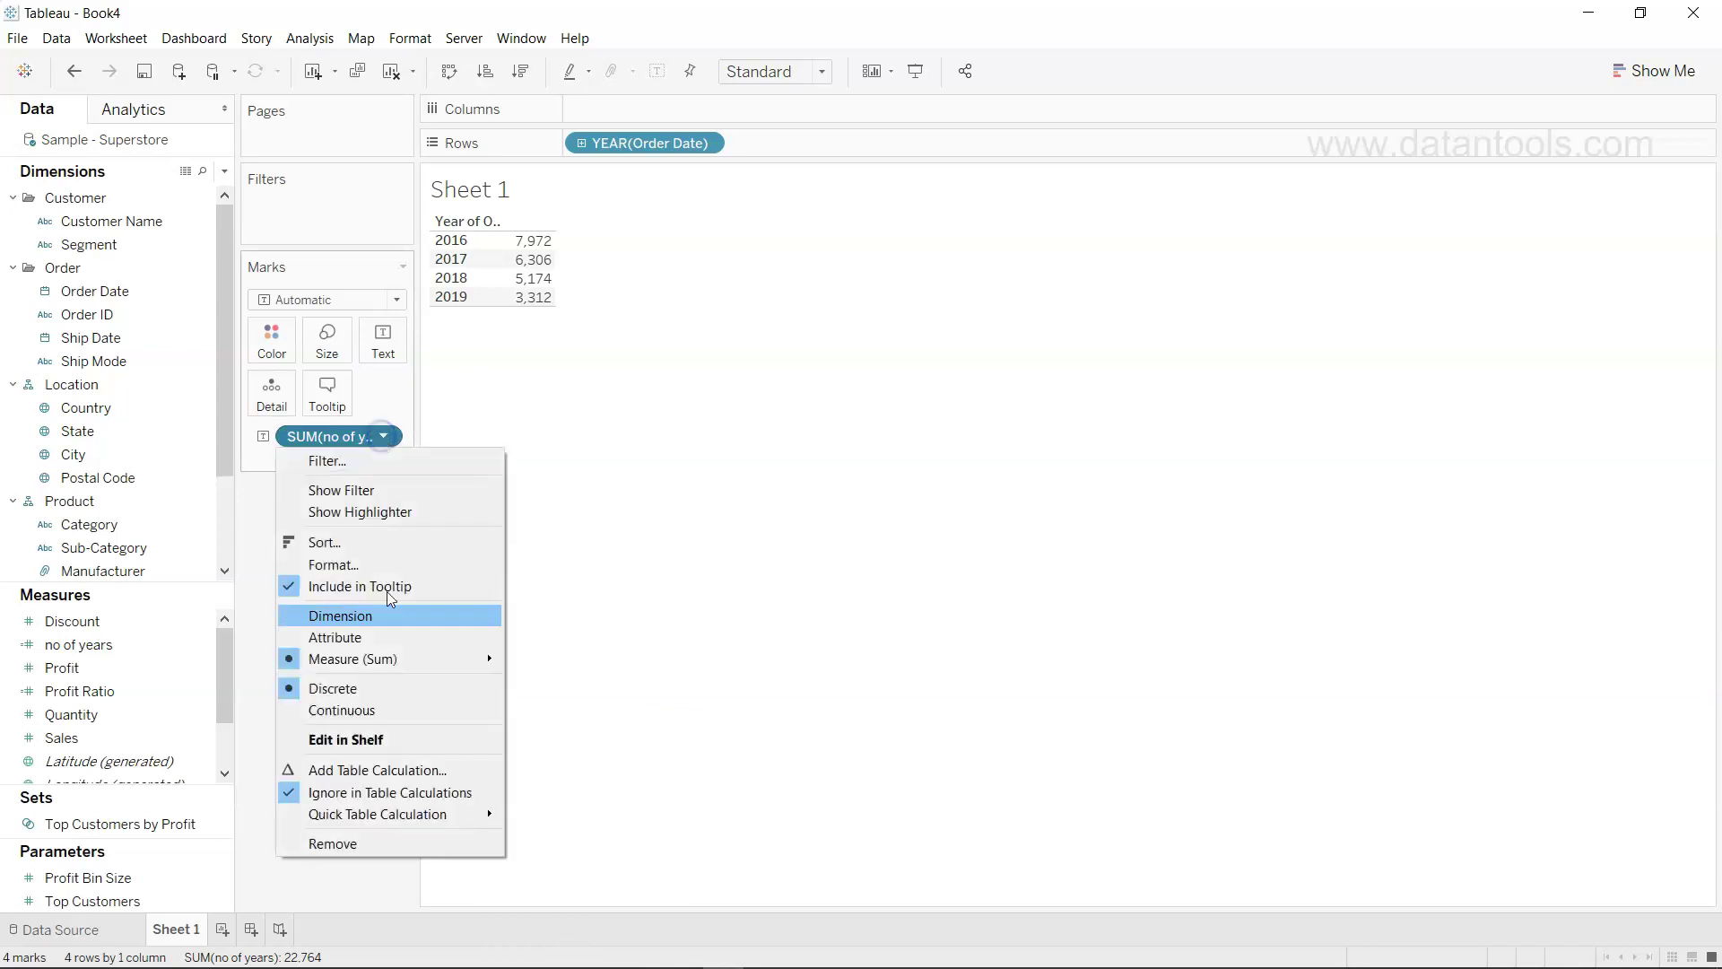
left_click(387, 615)
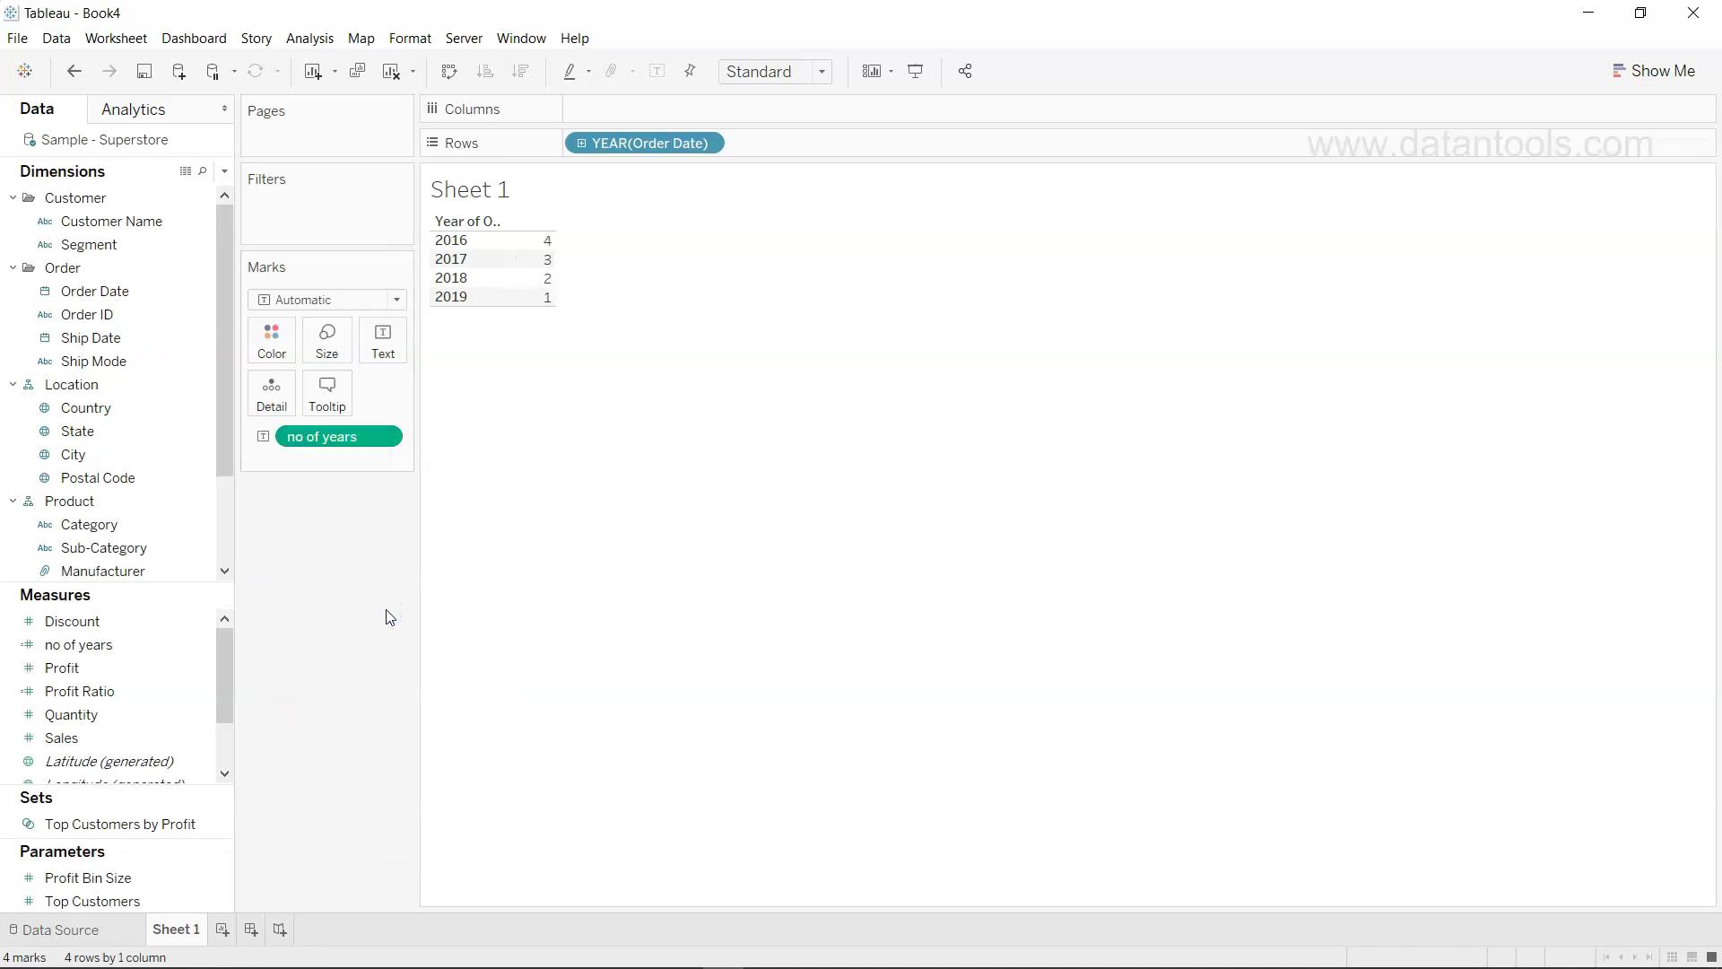
mouse_move(541, 303)
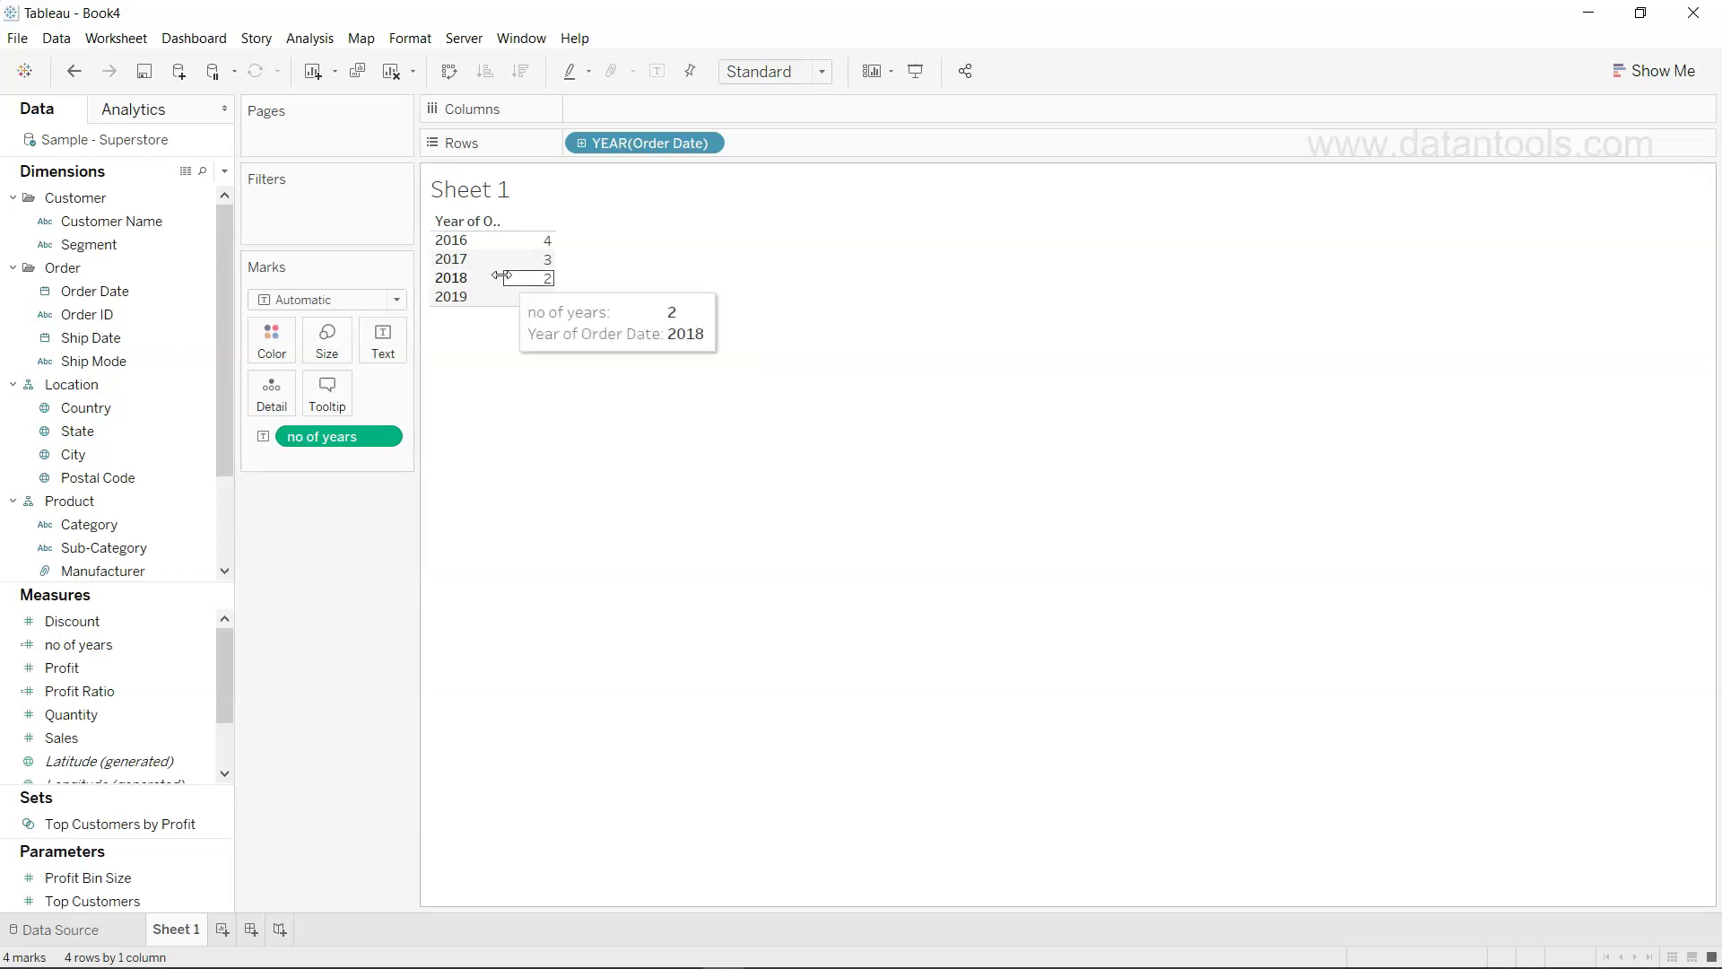
mouse_move(526, 254)
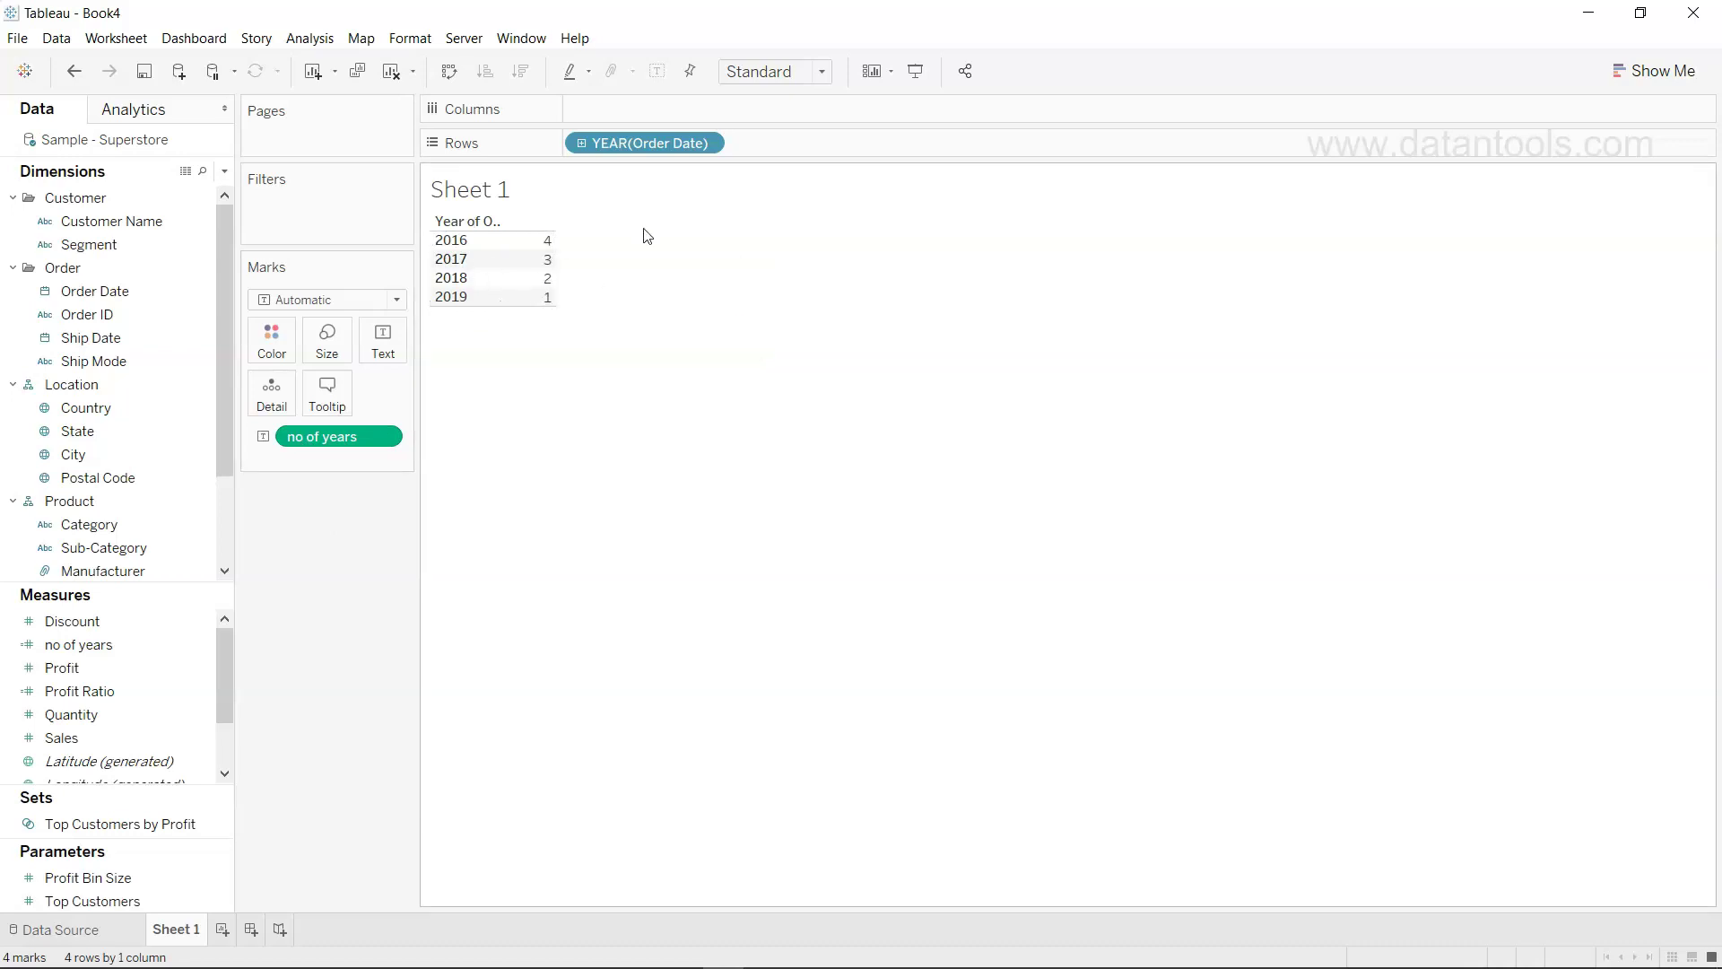
Switch Order Date back to discrete exact days, each 2016 date showing no of years 4.
left_click(706, 142)
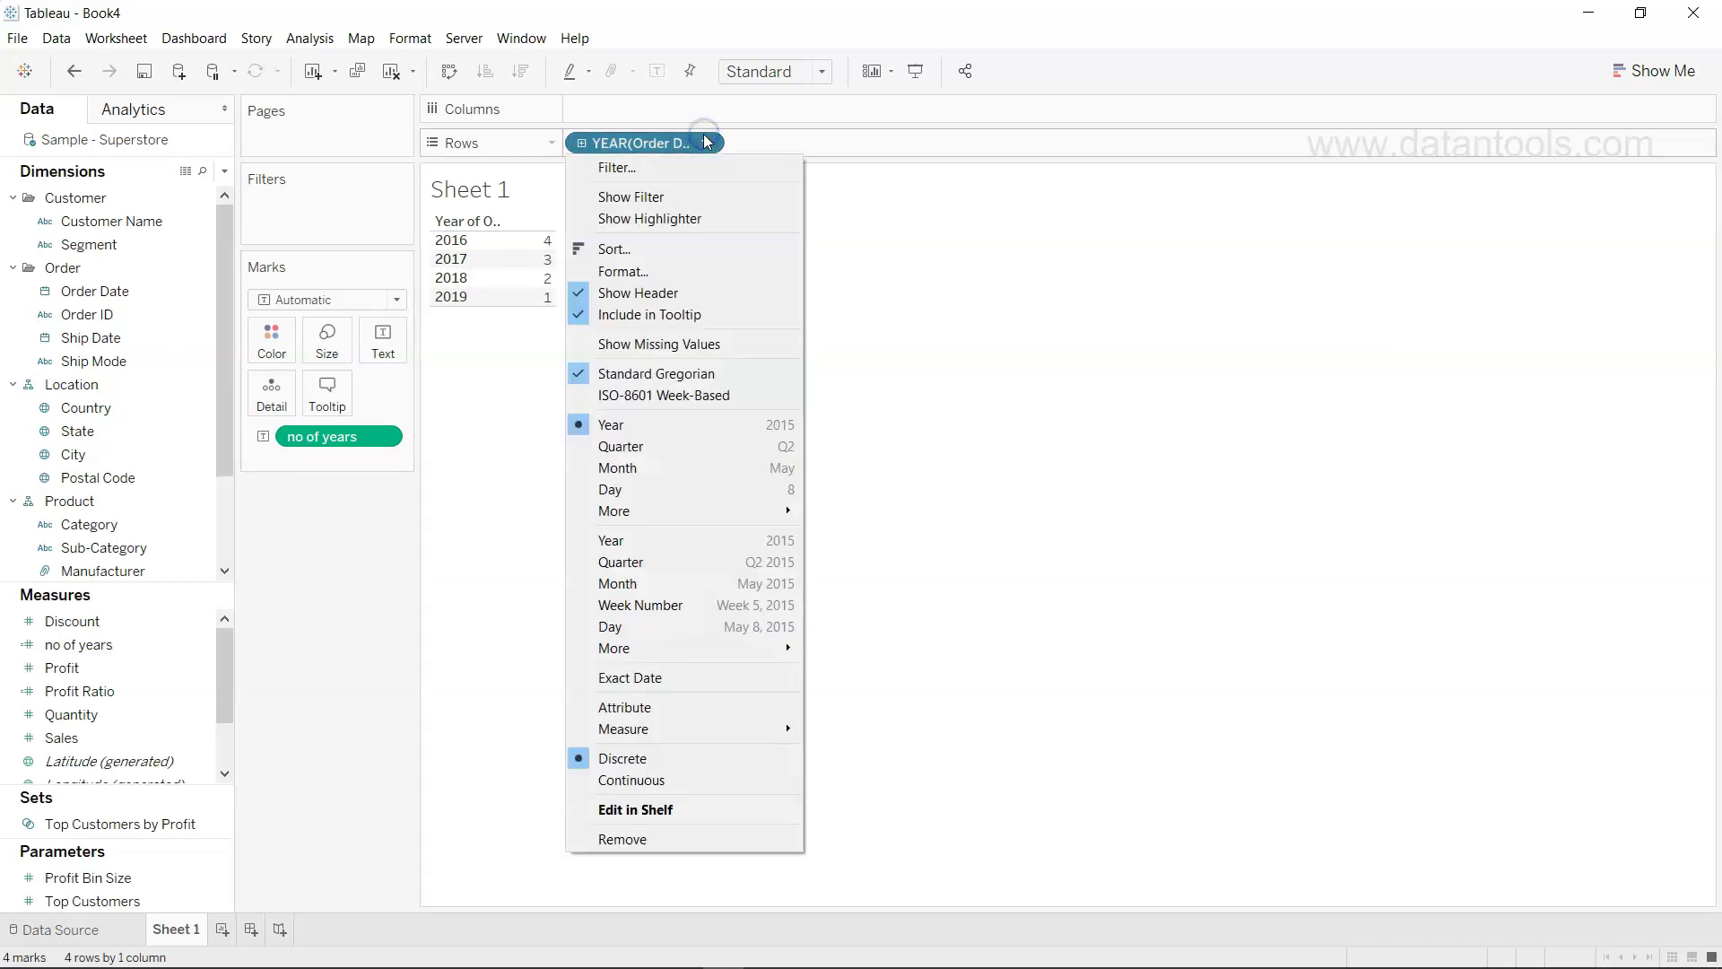
left_click(700, 626)
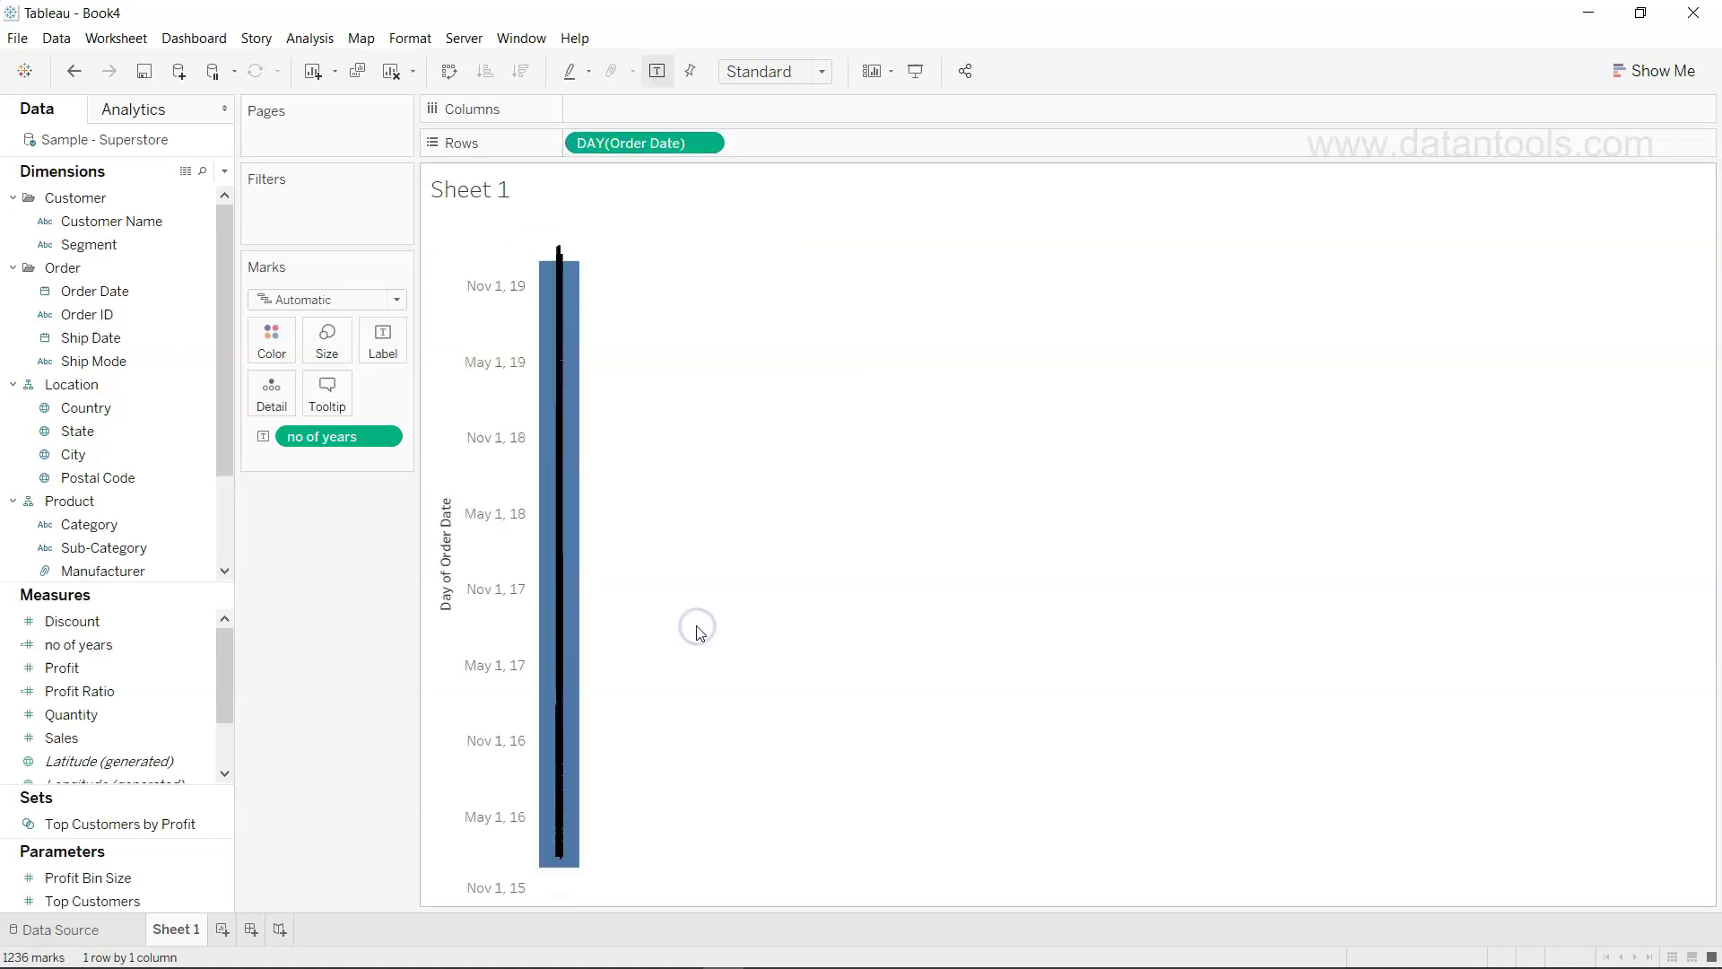
left_click(706, 143)
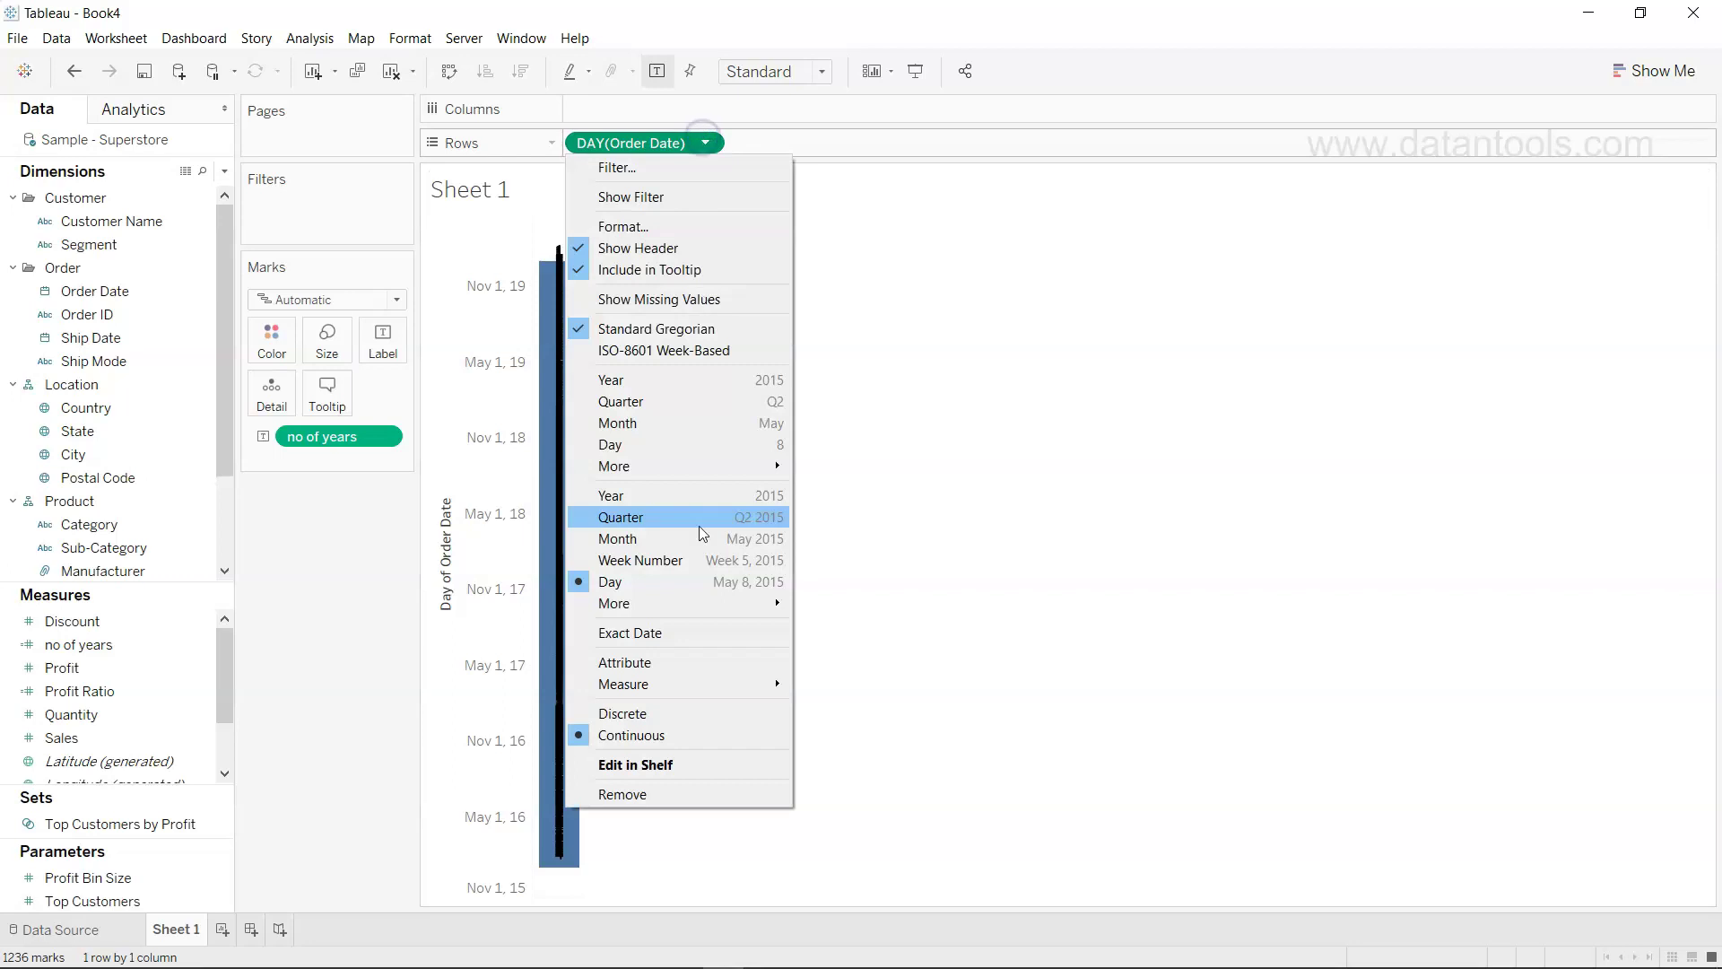
left_click(712, 724)
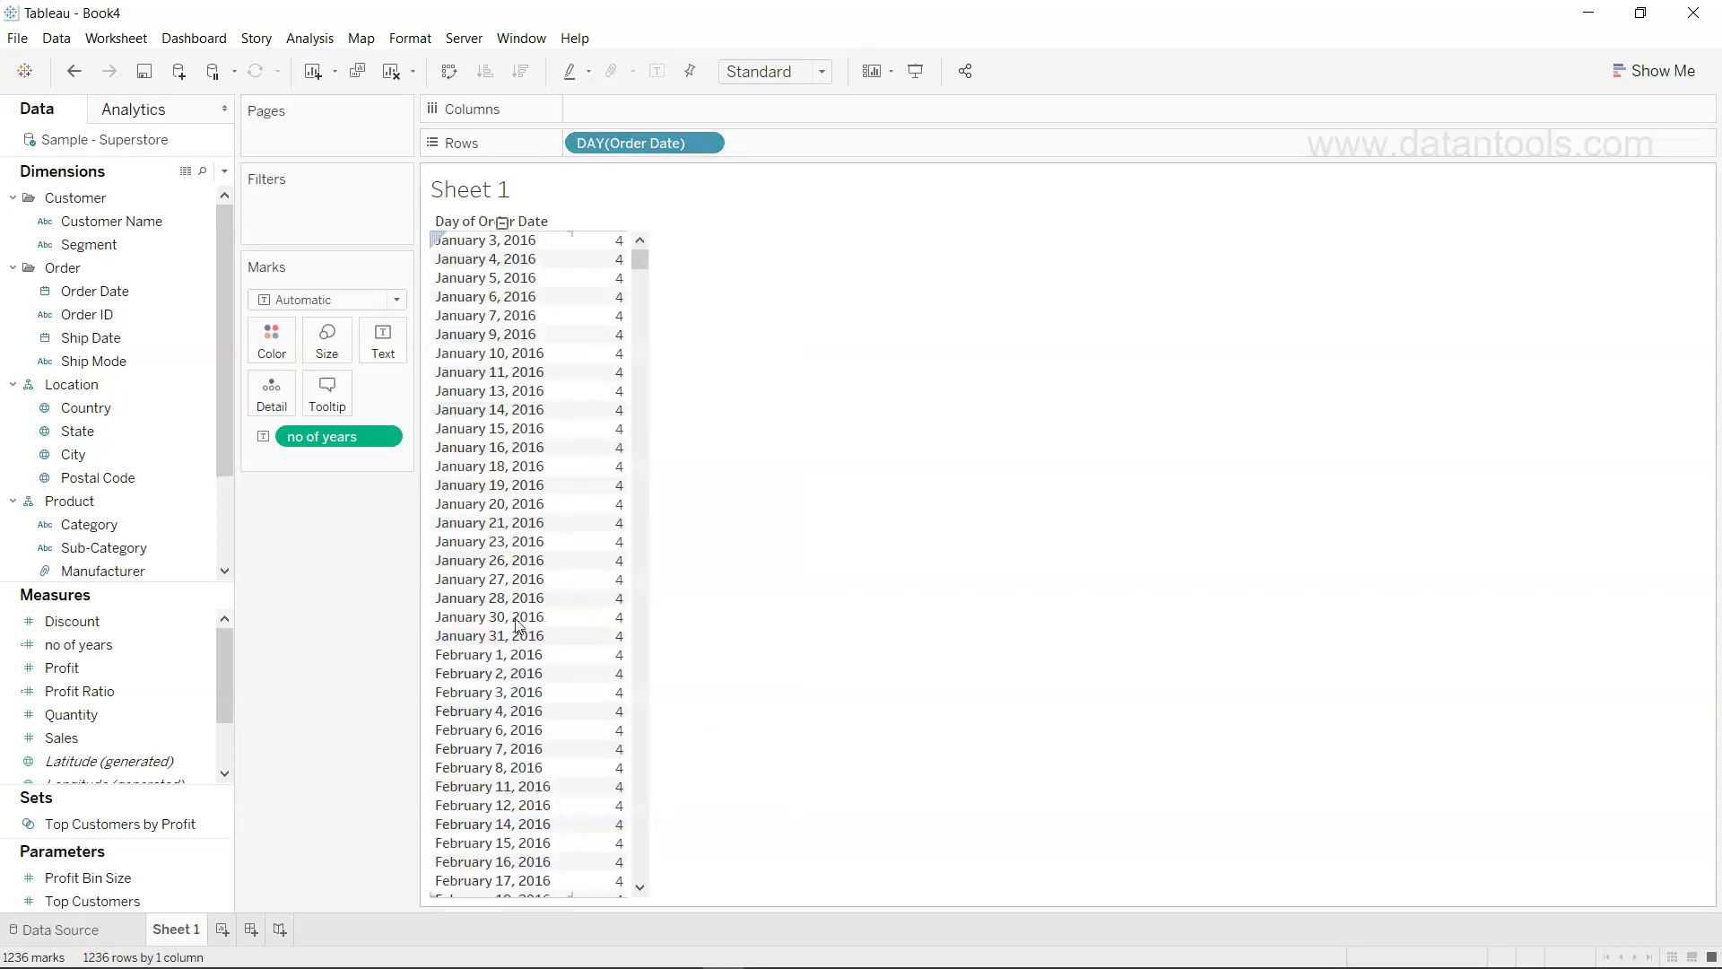
scroll(534, 589, "down", 10)
mouse_move(639, 280)
left_mouse_down()
mouse_move(642, 852)
mouse_move(643, 259)
left_mouse_up()
left_click(735, 358)
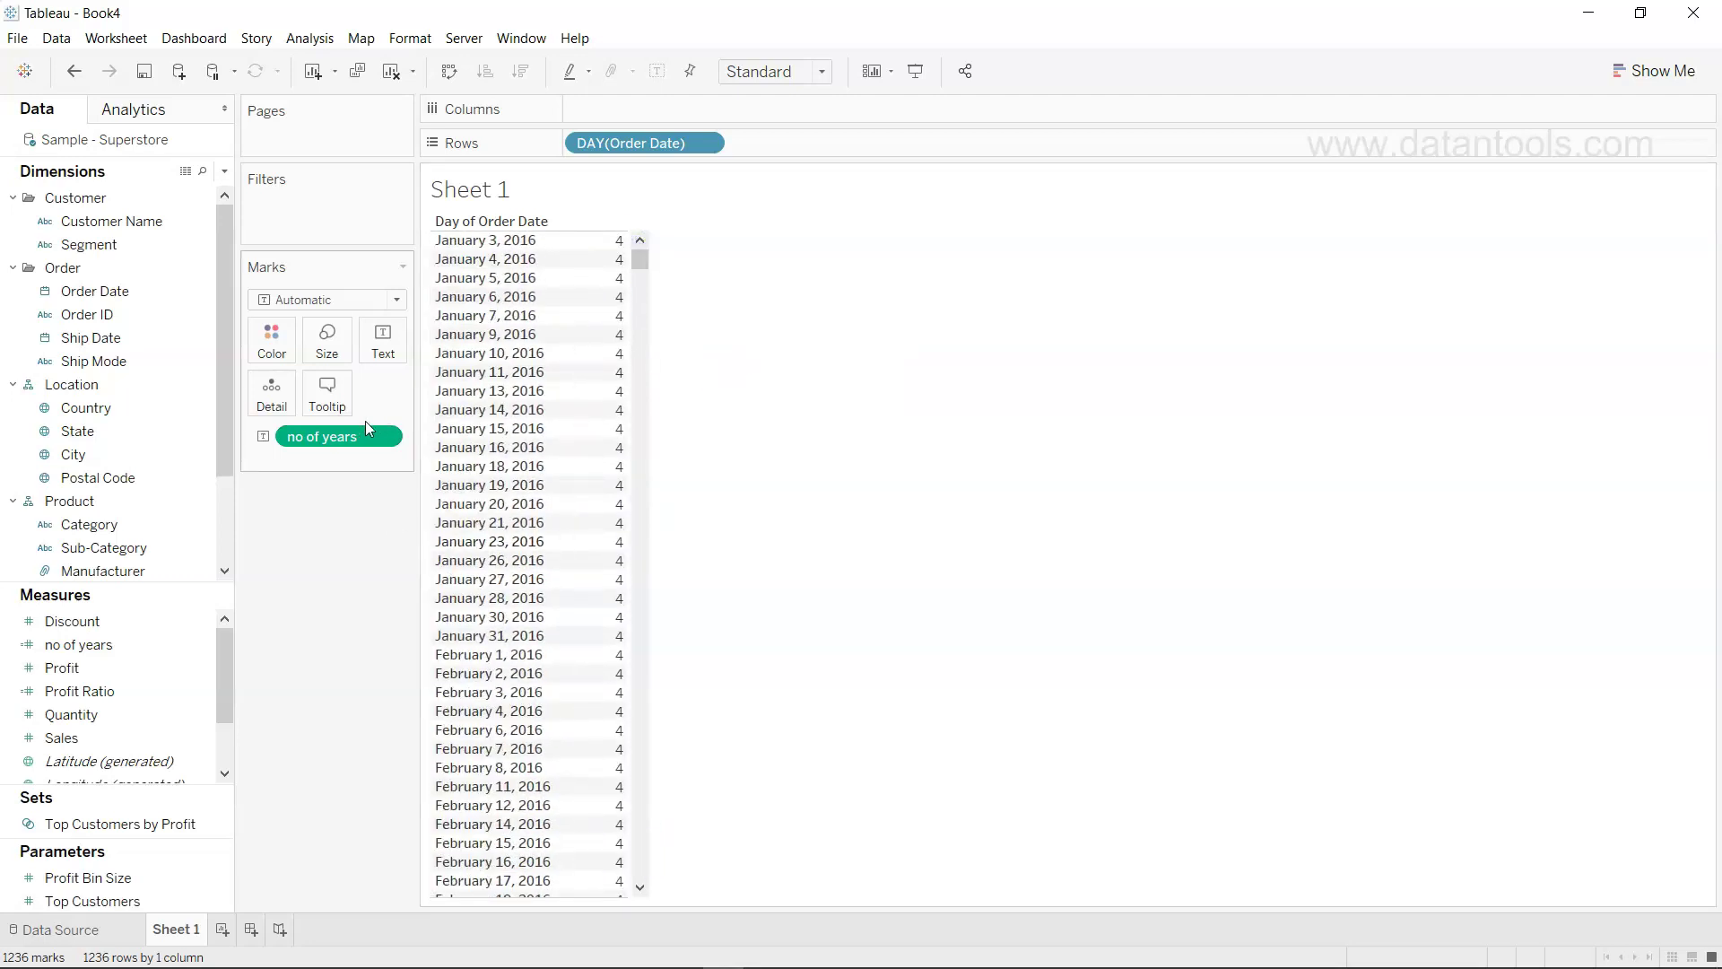
mouse_move(590, 505)
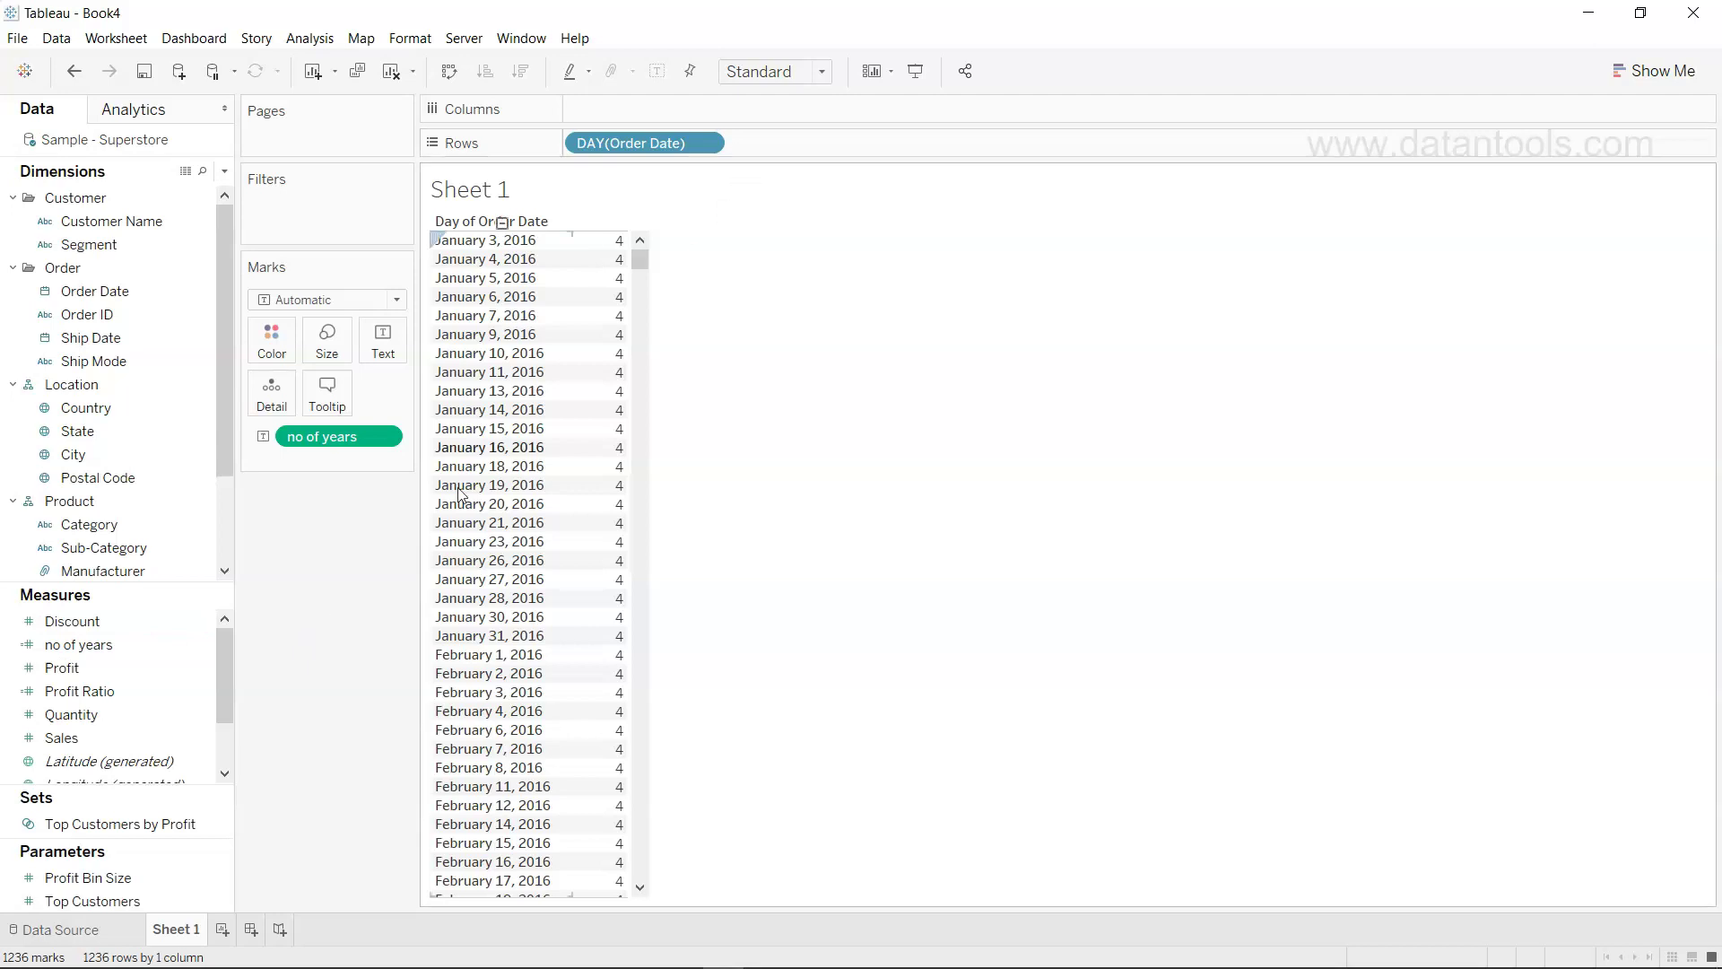
Edit the no of years formula to DATEDIFF('month',[Order Date],TODAY()).
right_click(201, 648)
left_click(309, 298)
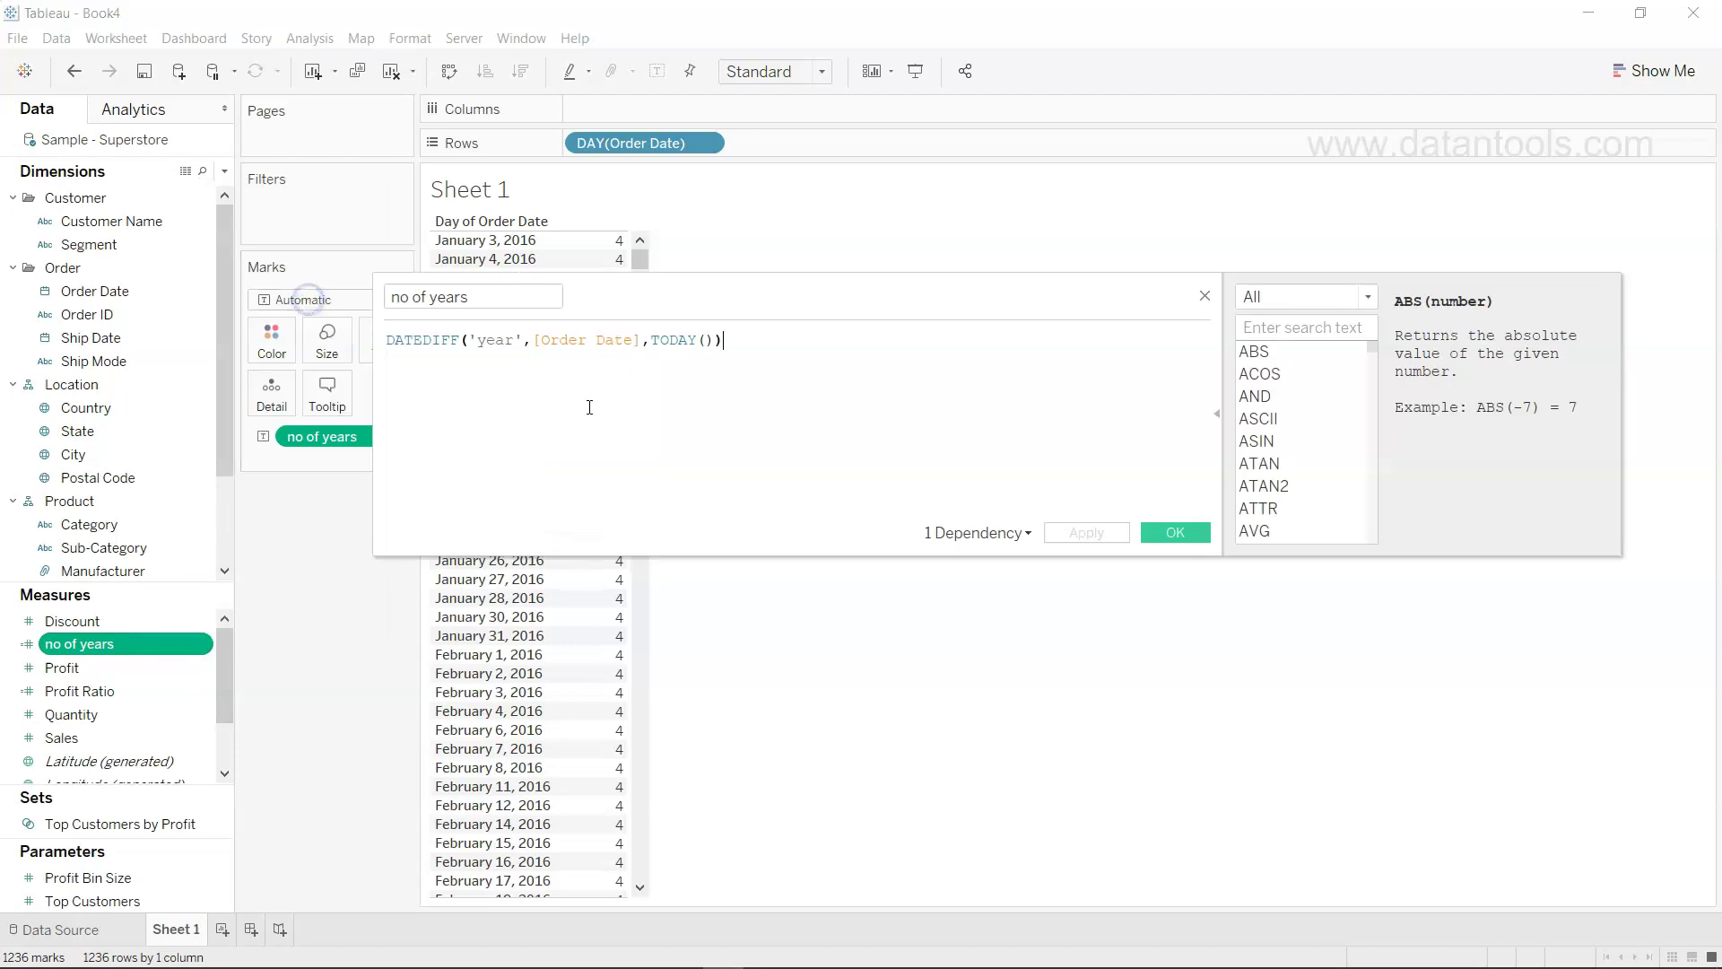
double_click(502, 340)
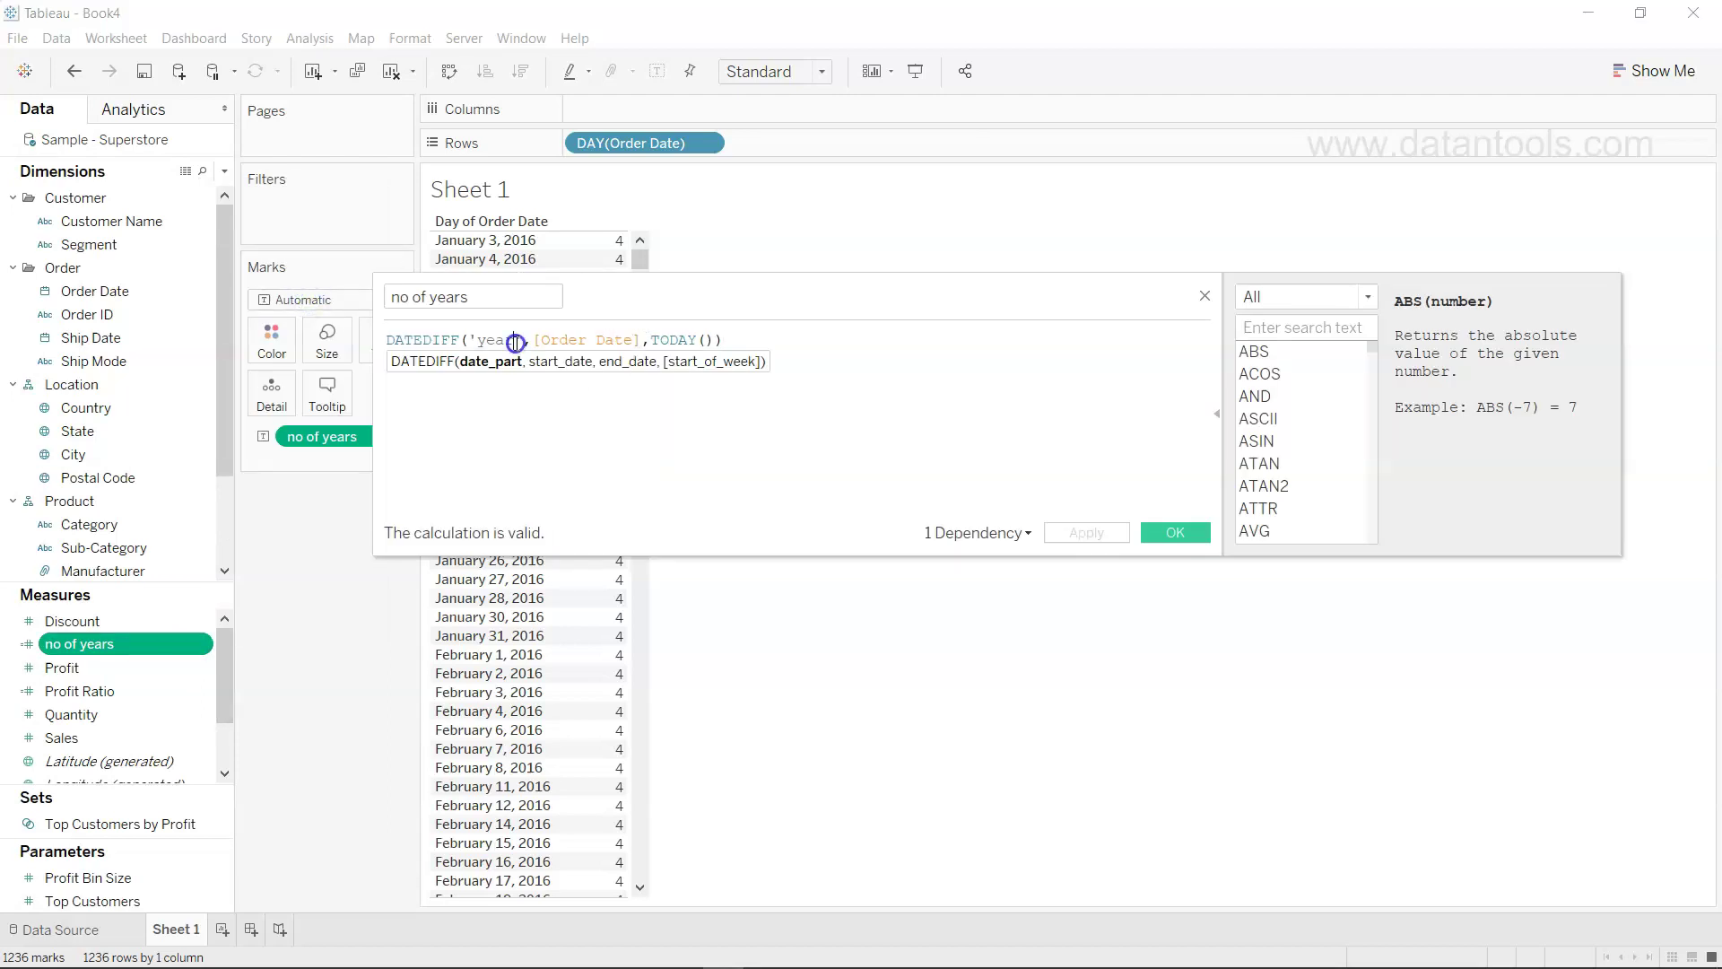
type("month")
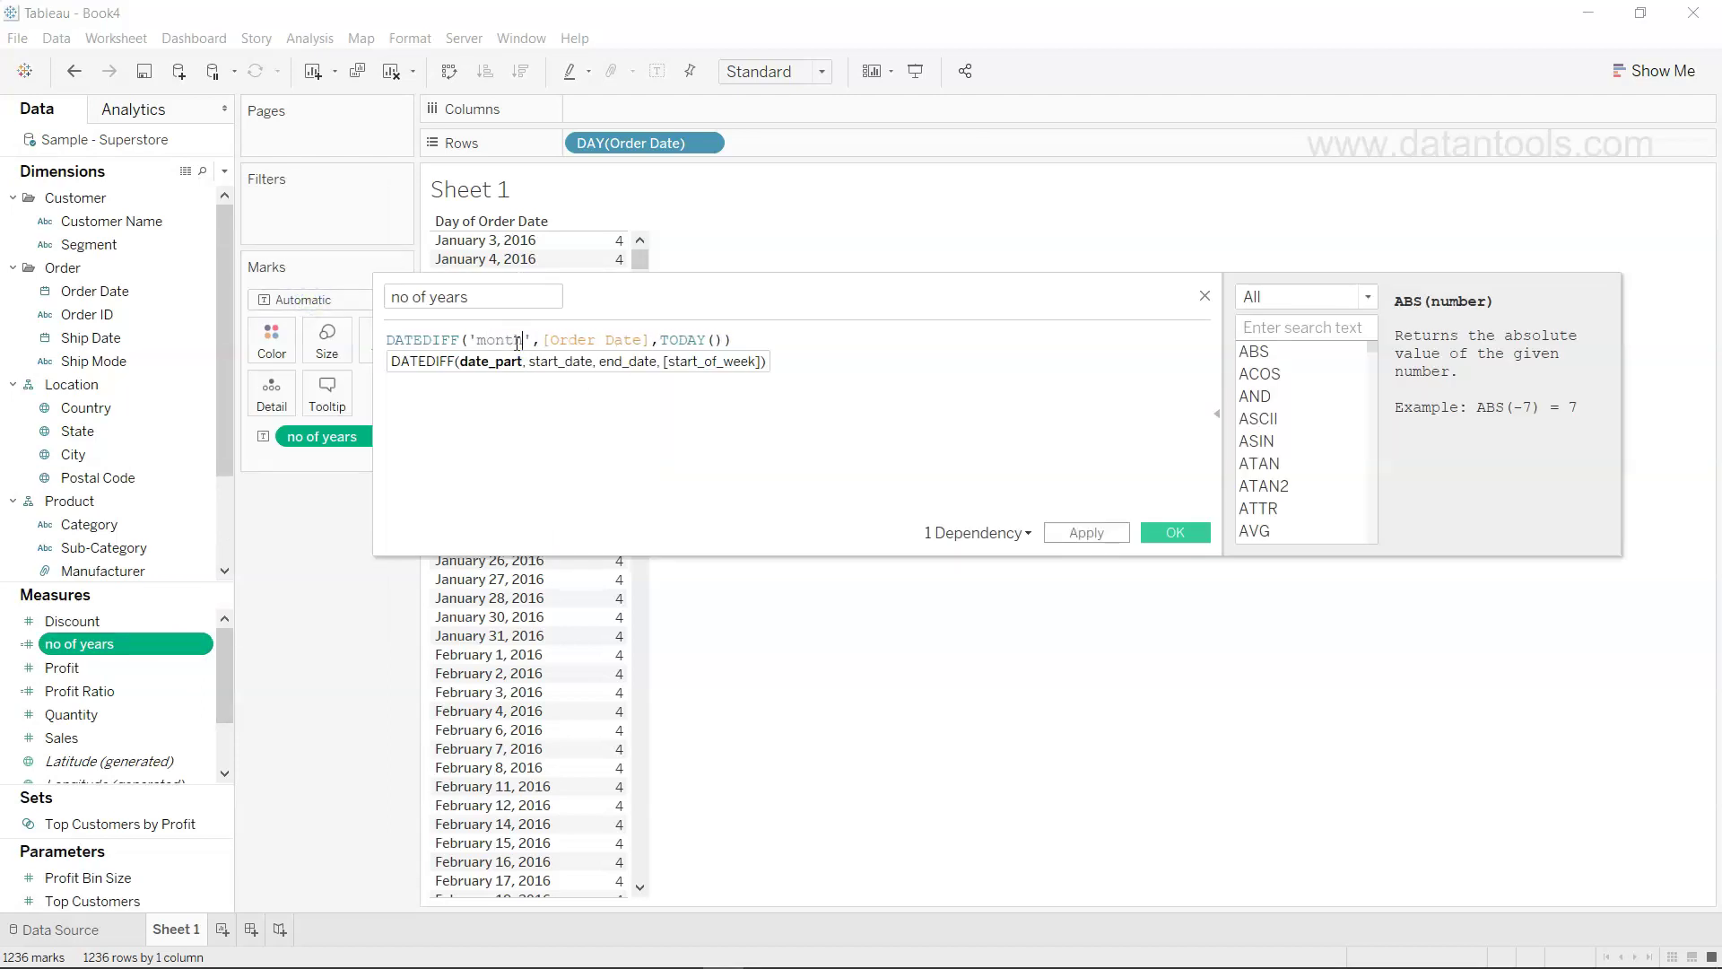
left_click(1174, 533)
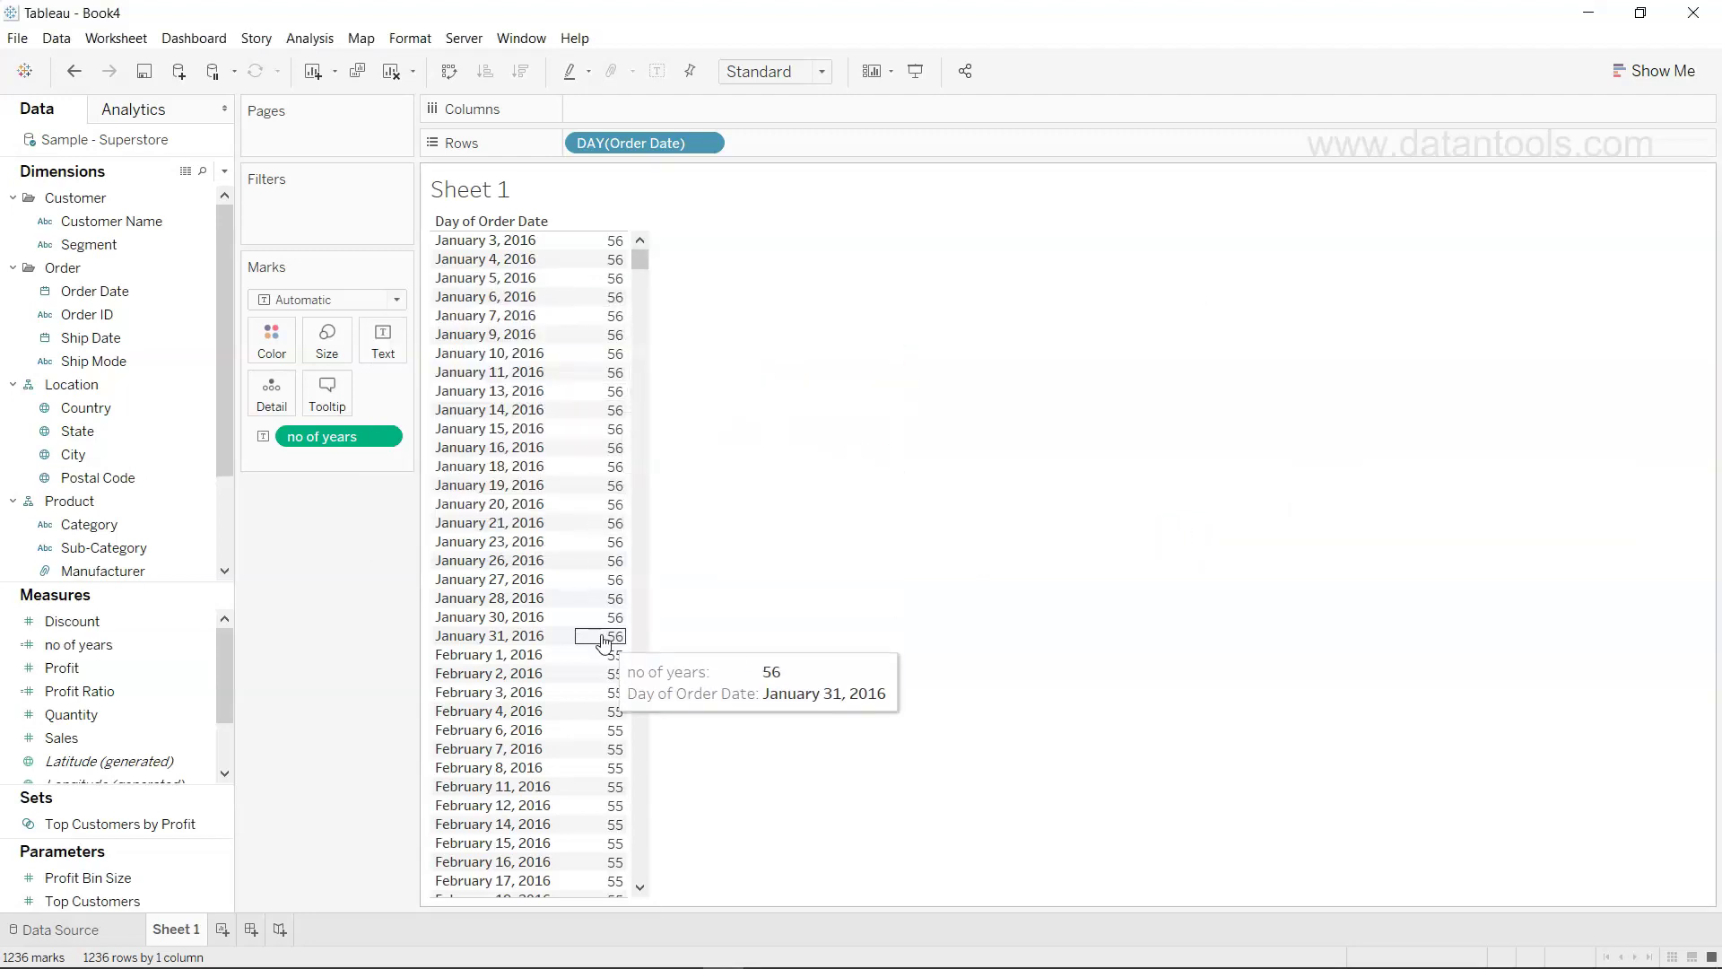
Rename the field to no of month.
scroll(603, 640, "down", 5)
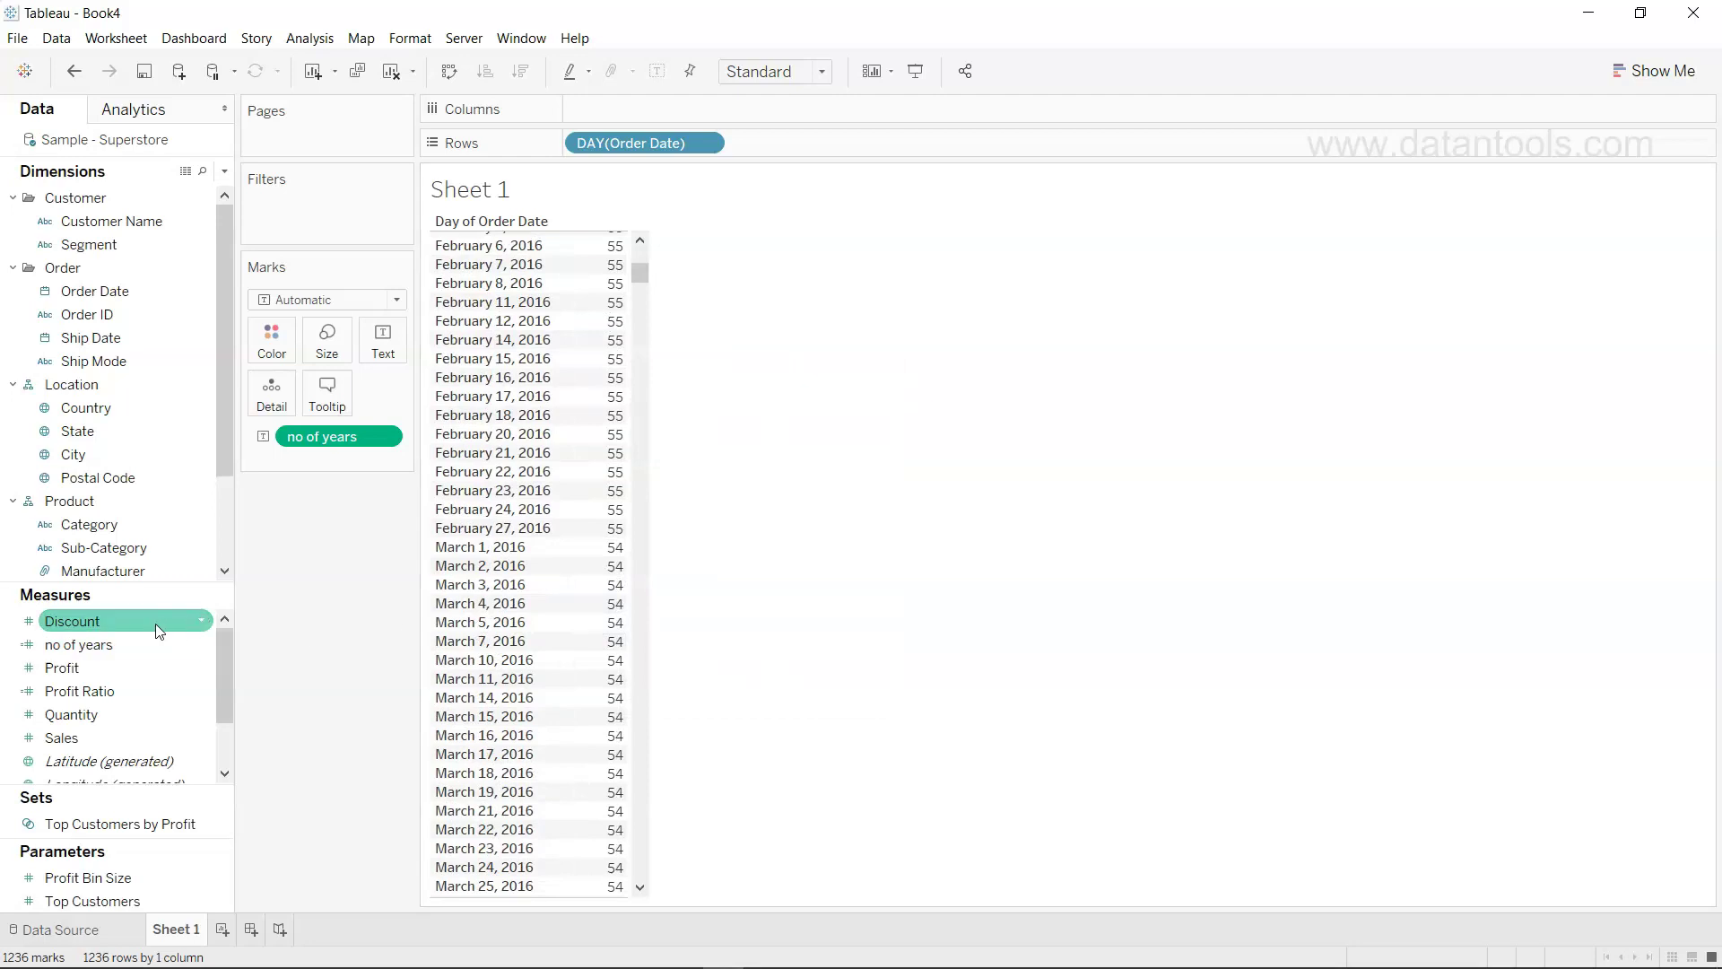
left_click(109, 654)
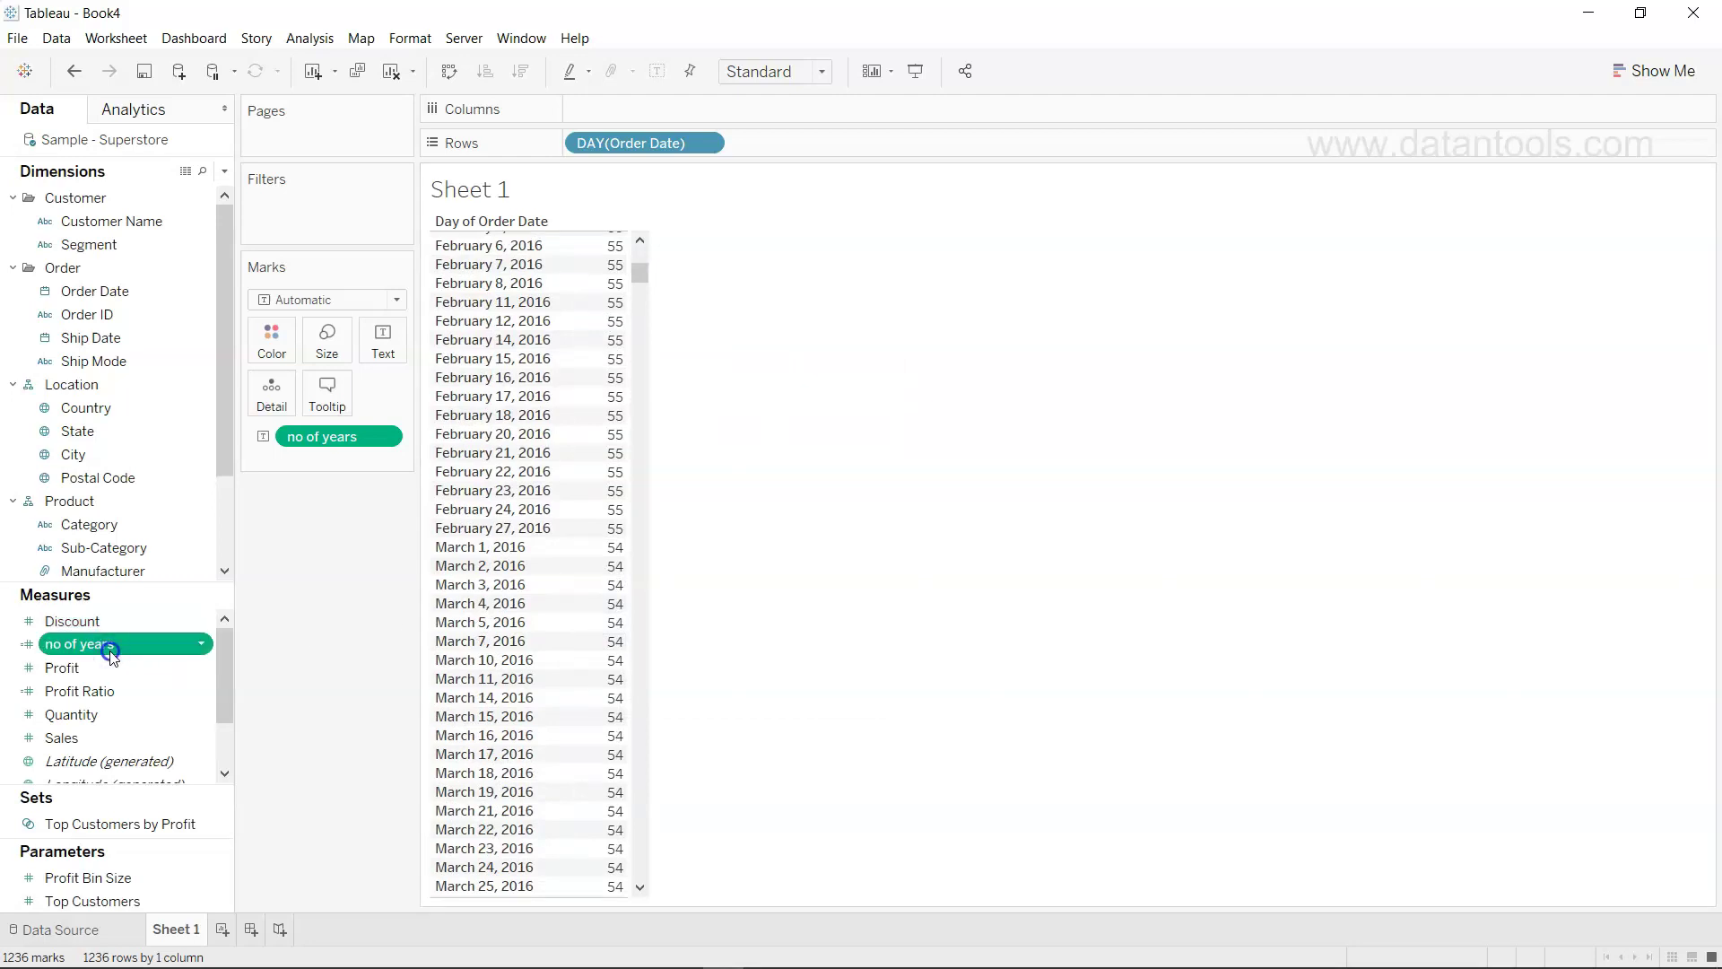
left_click(112, 652)
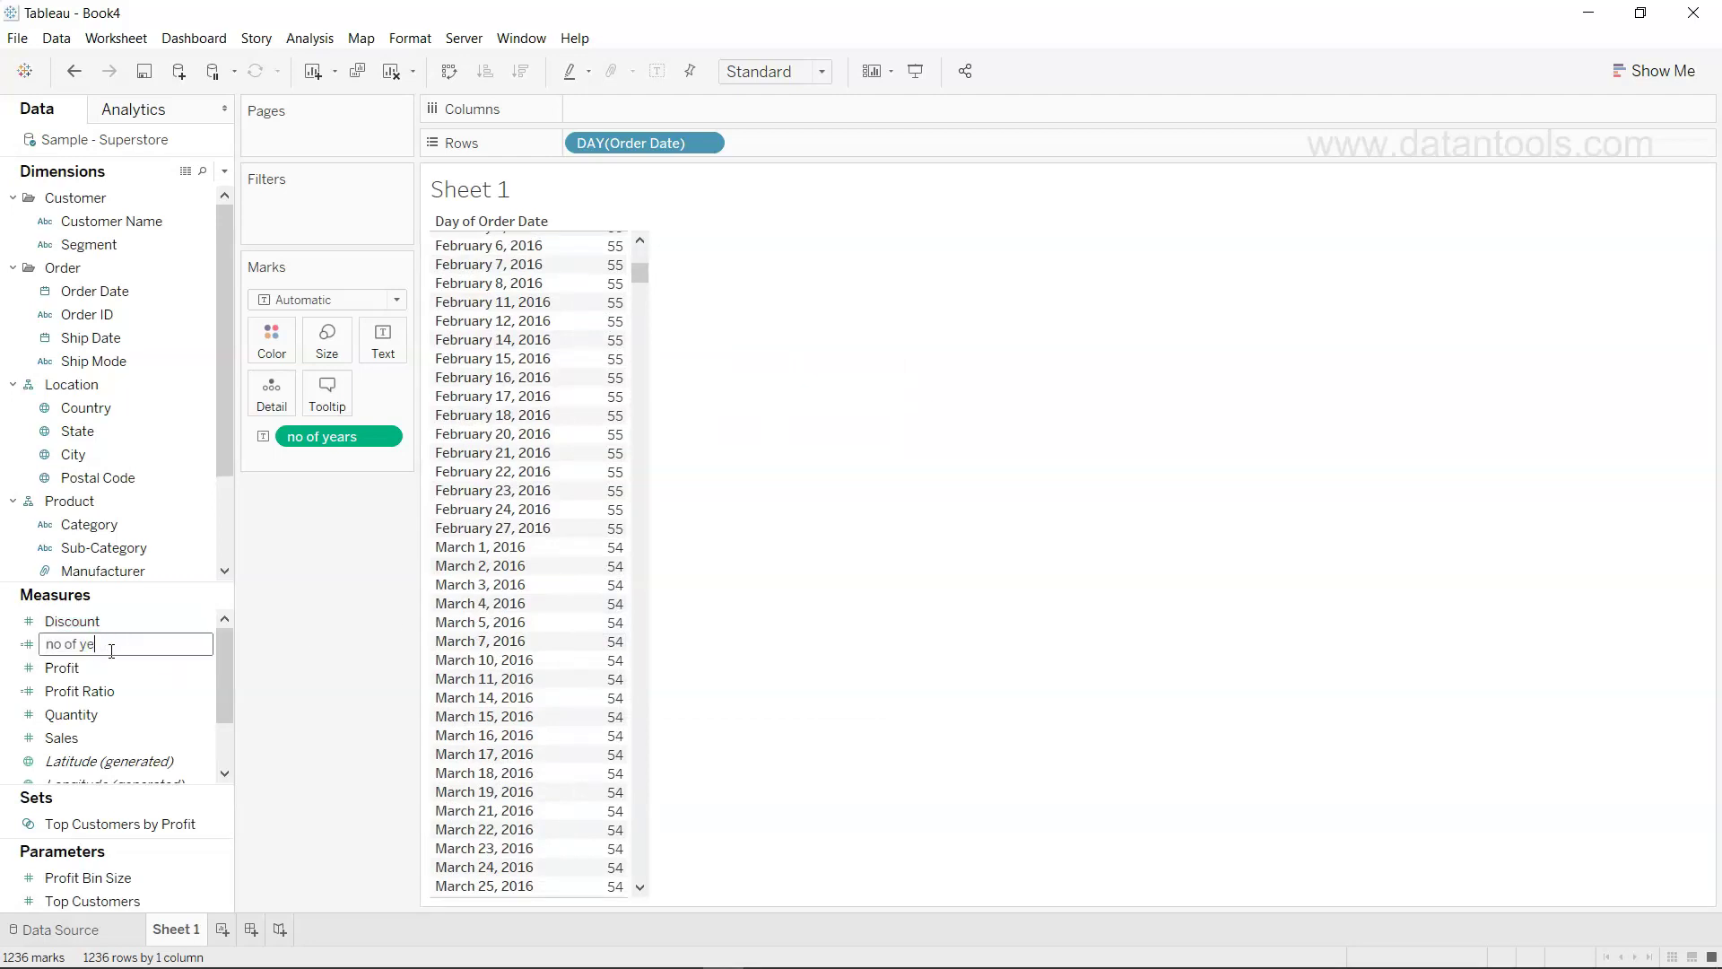
type("month")
key("Return")
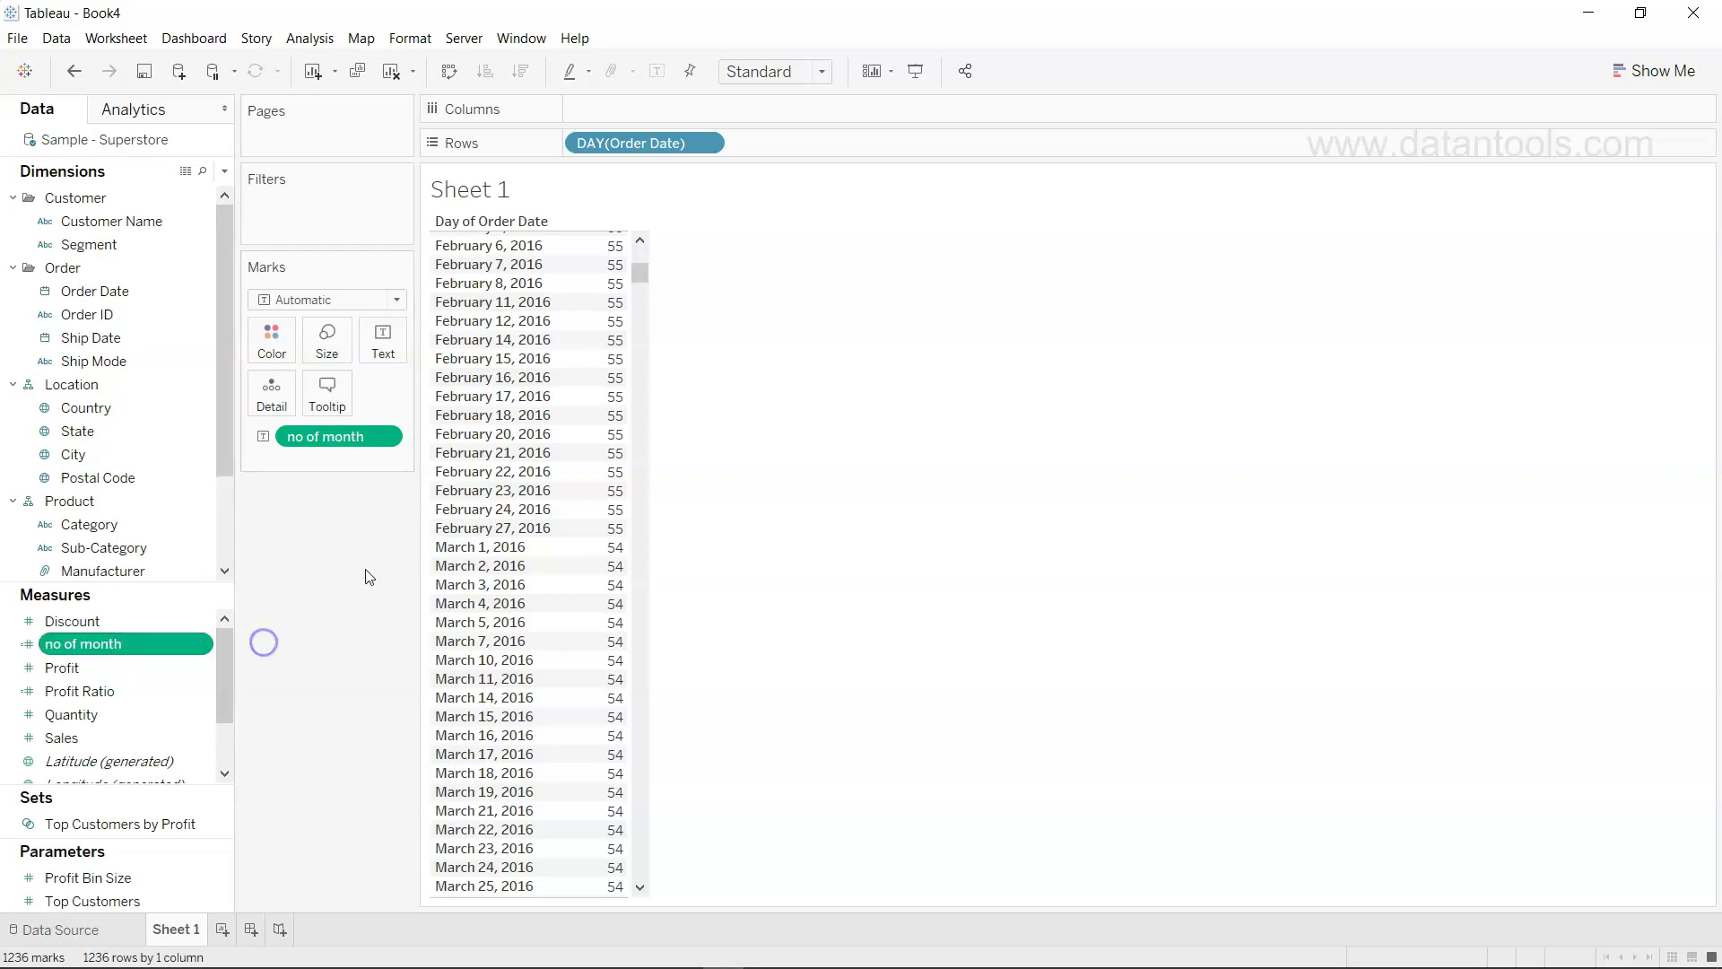
Create the calculated field Adding Months as DATEADD('month',12,[Order Date]) and apply it.
left_click(224, 171)
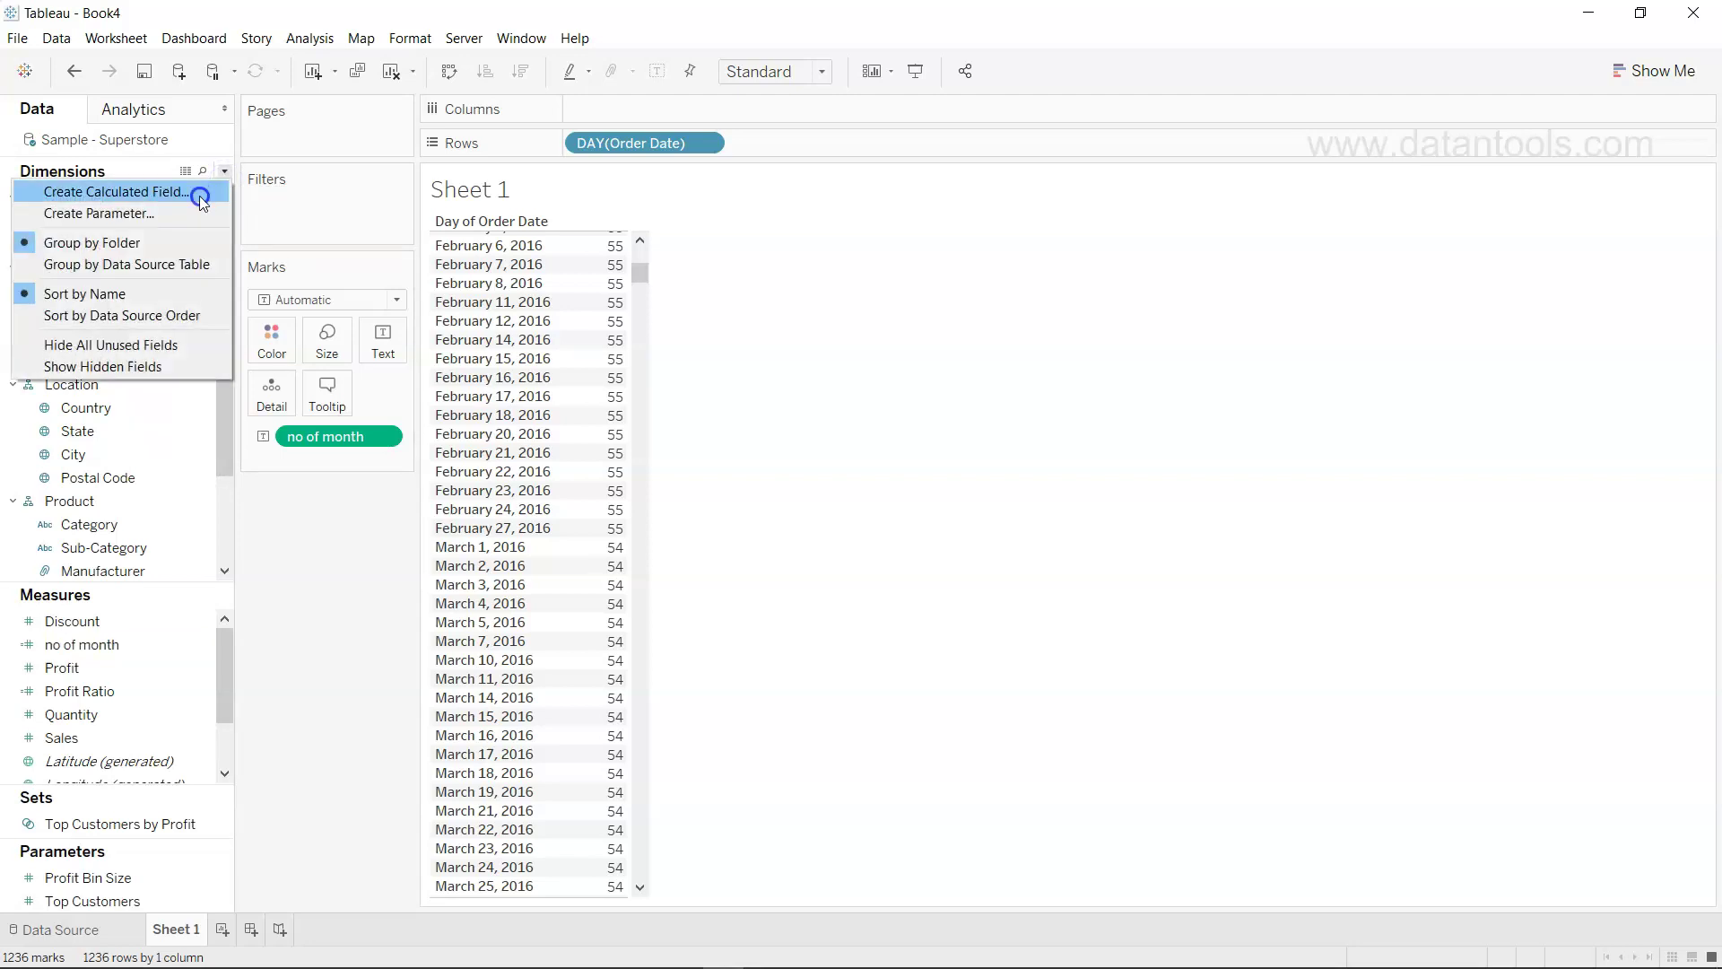
left_click(199, 195)
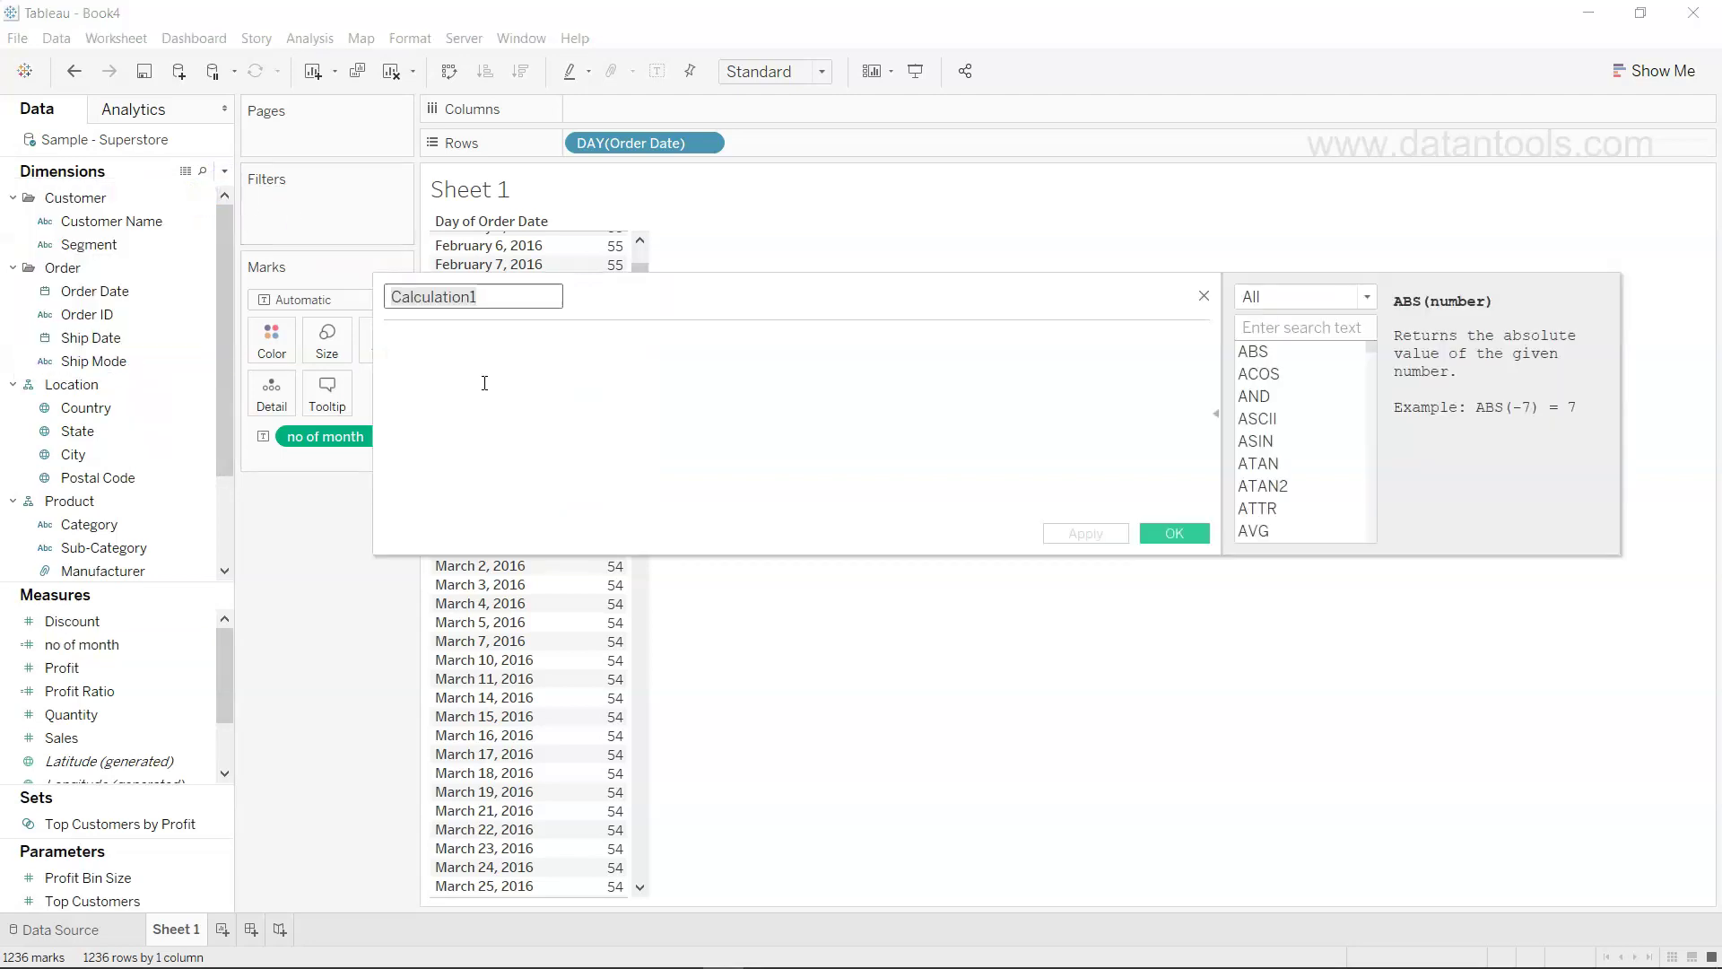
type("Adding Months")
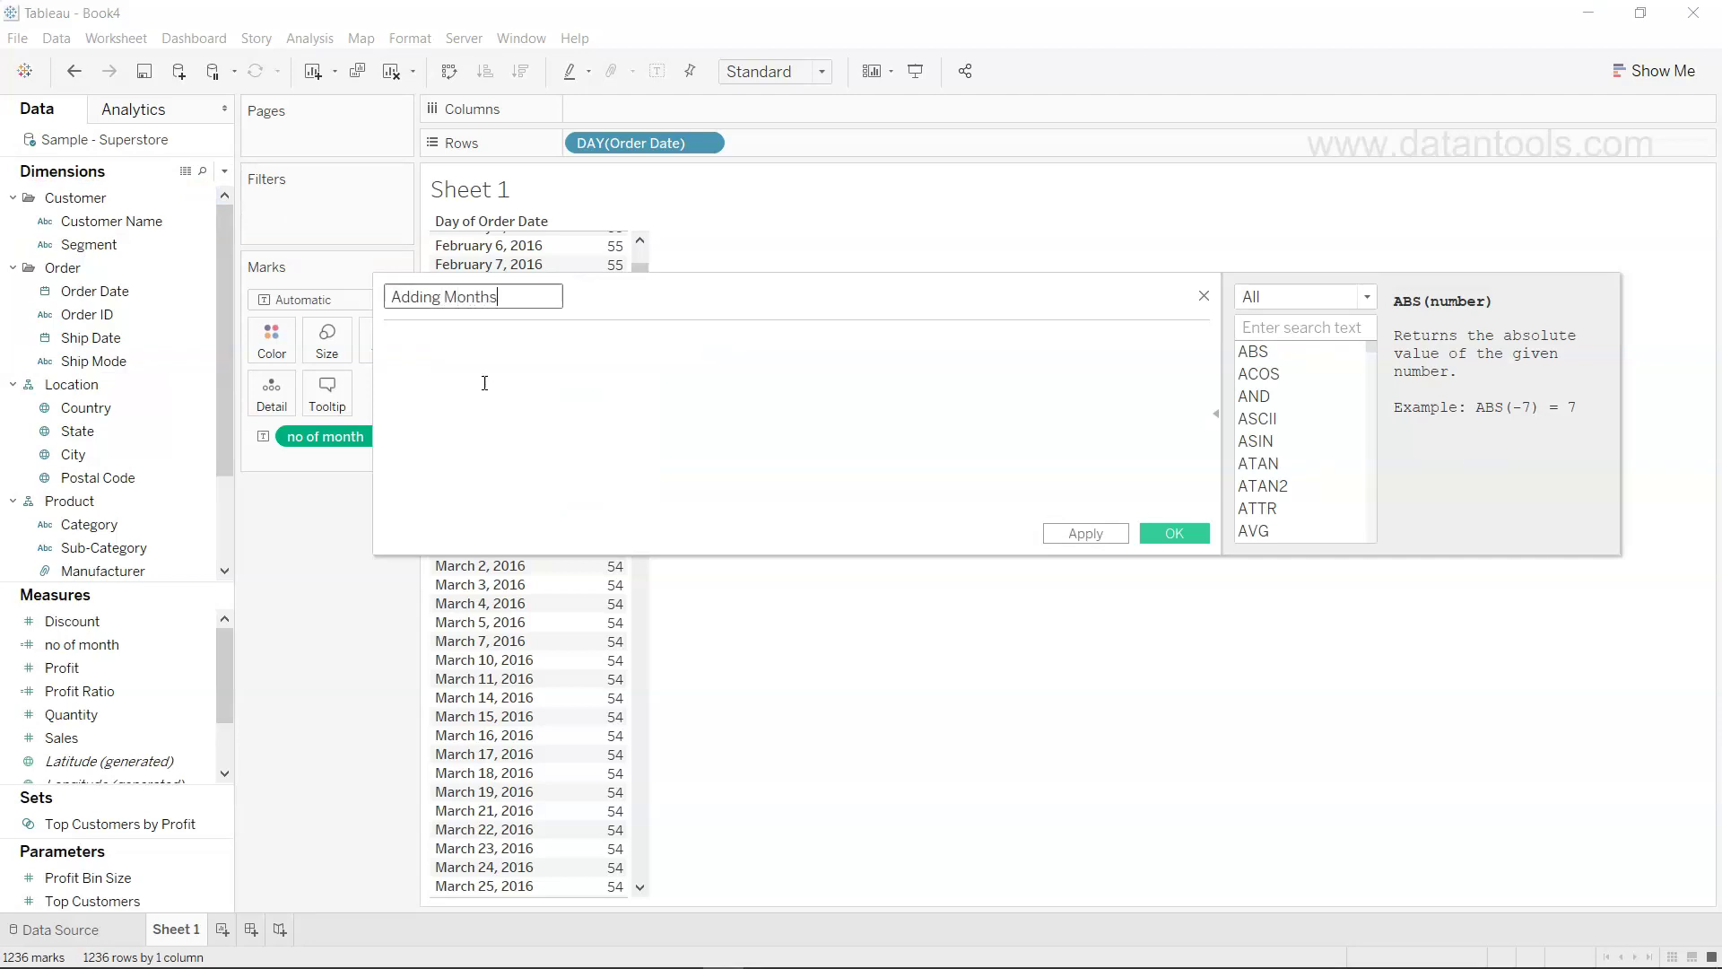
left_click(484, 383)
type("Date")
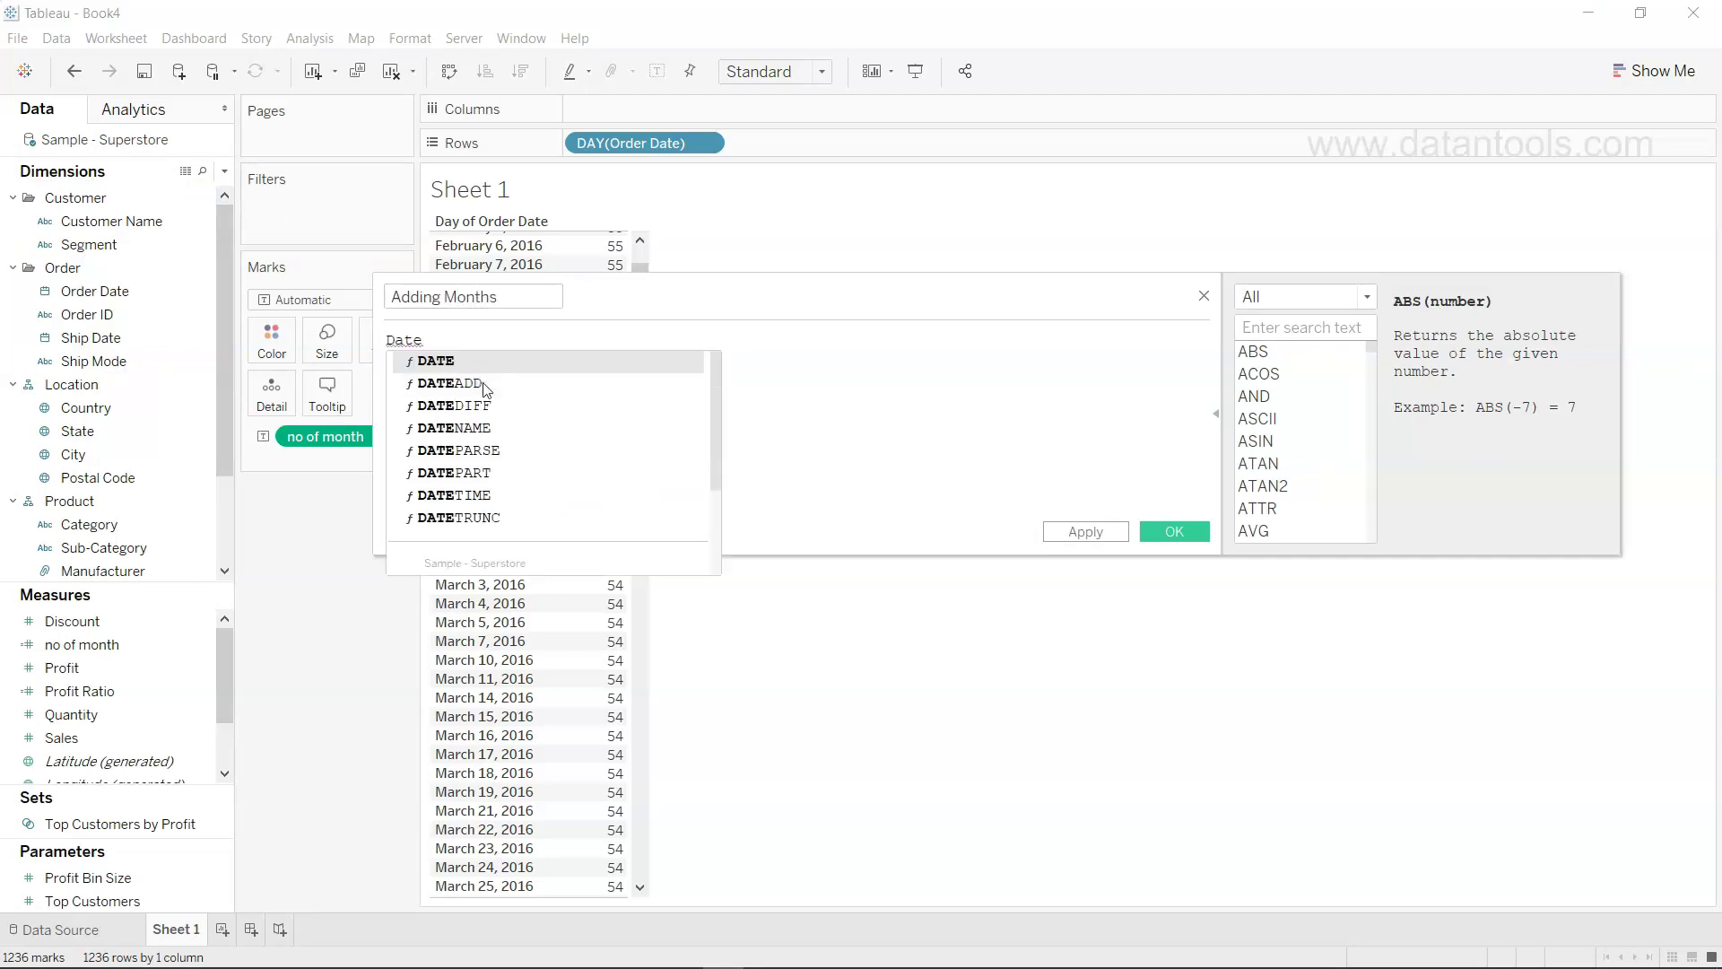
double_click(484, 383)
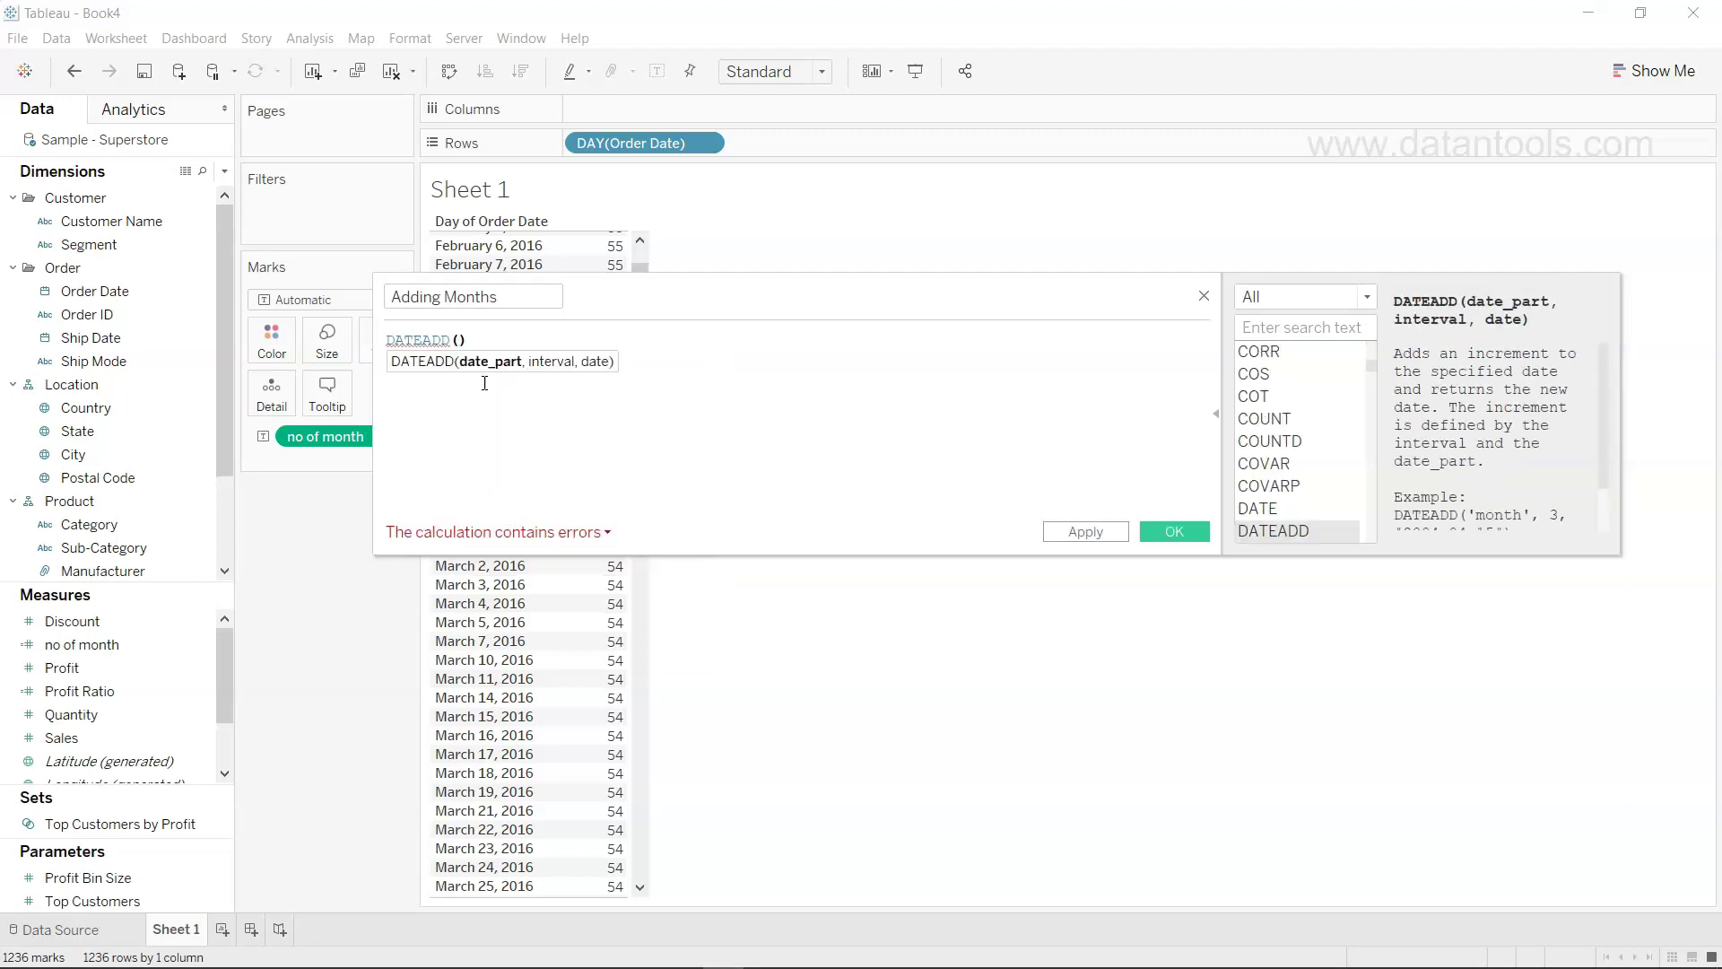
type("'")
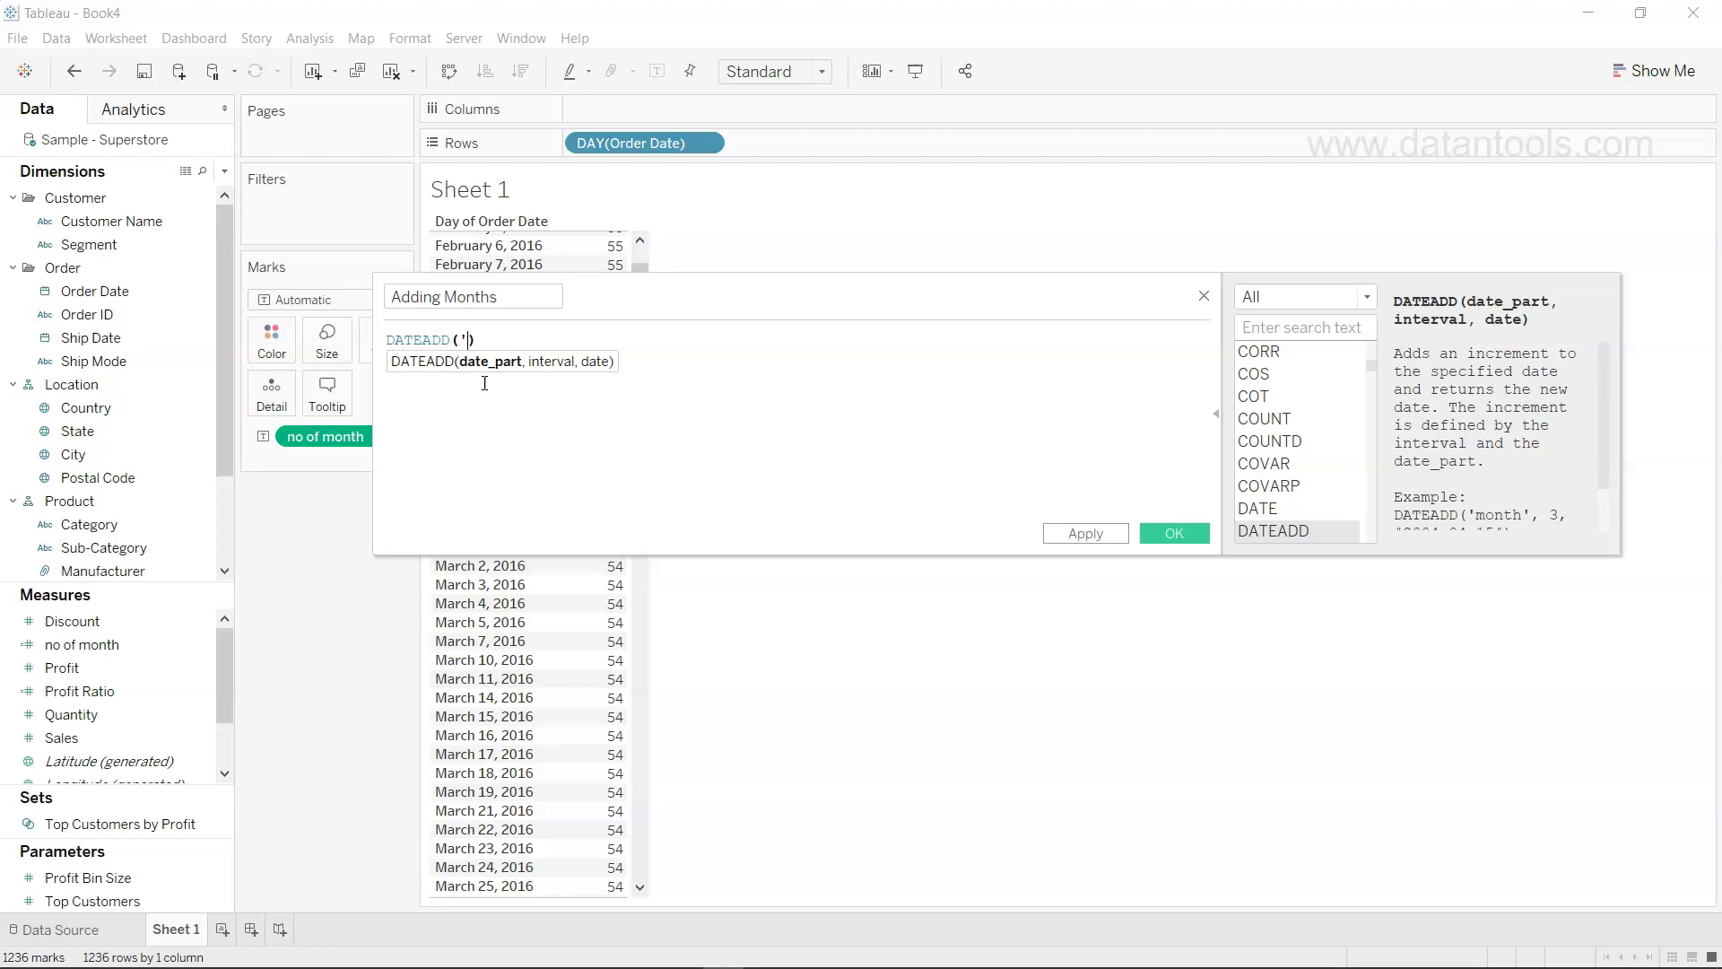
type("month',")
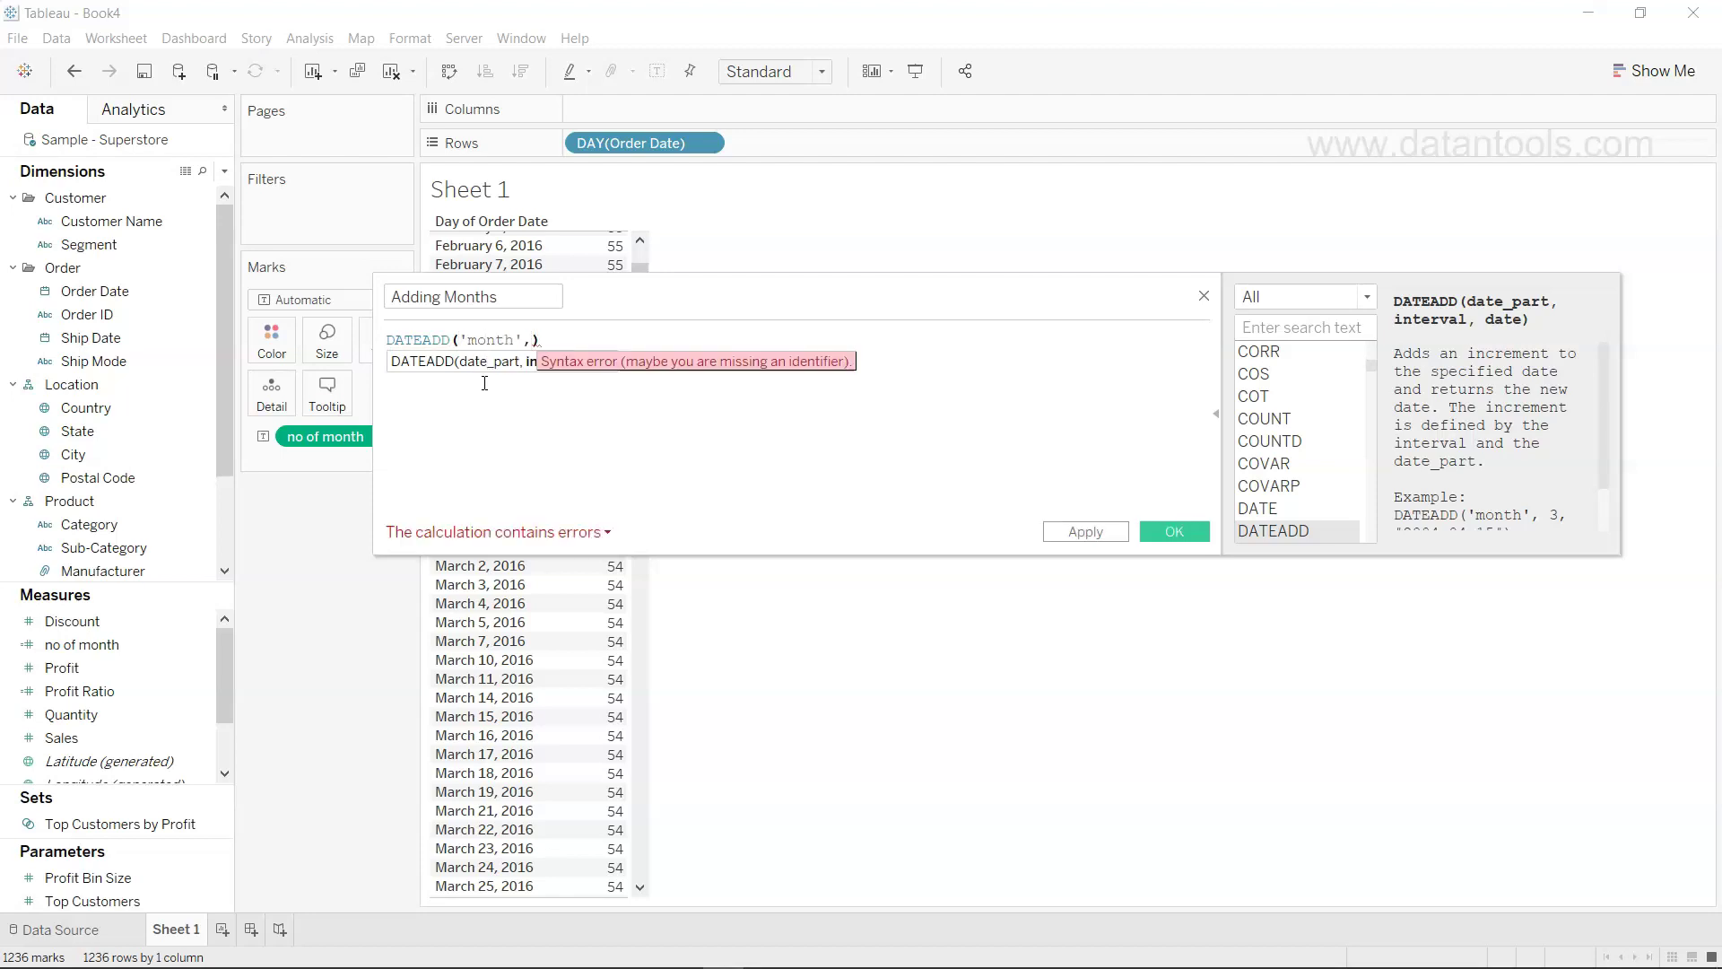
type("12")
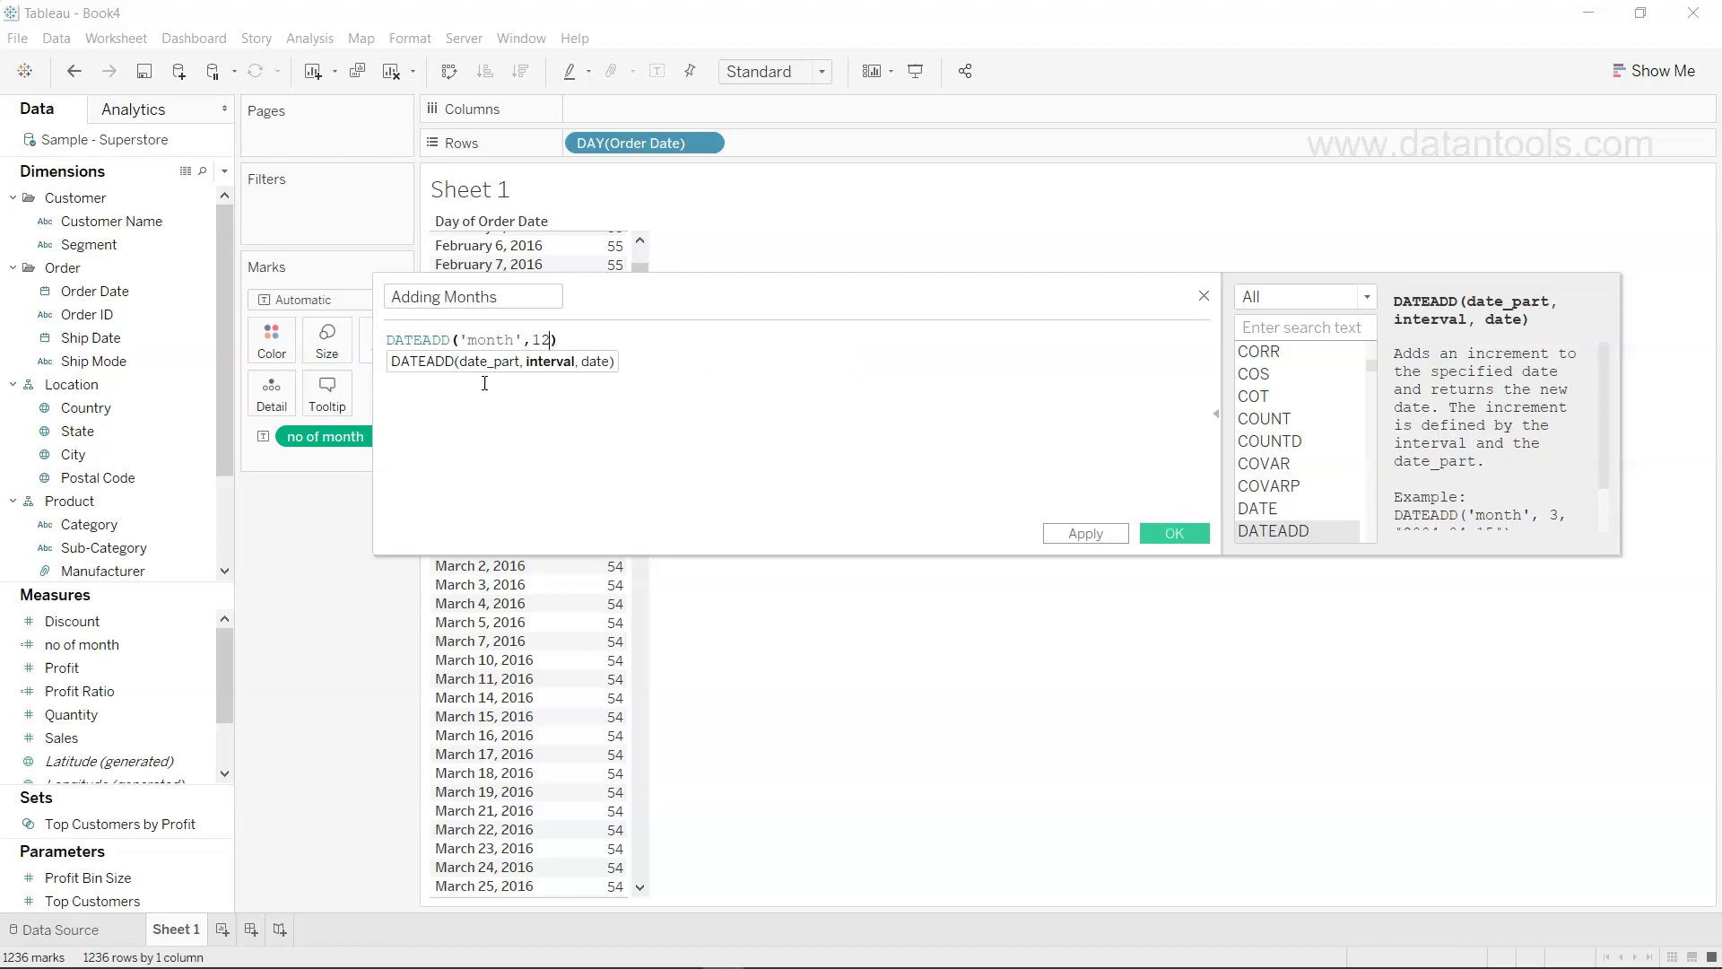
type(",")
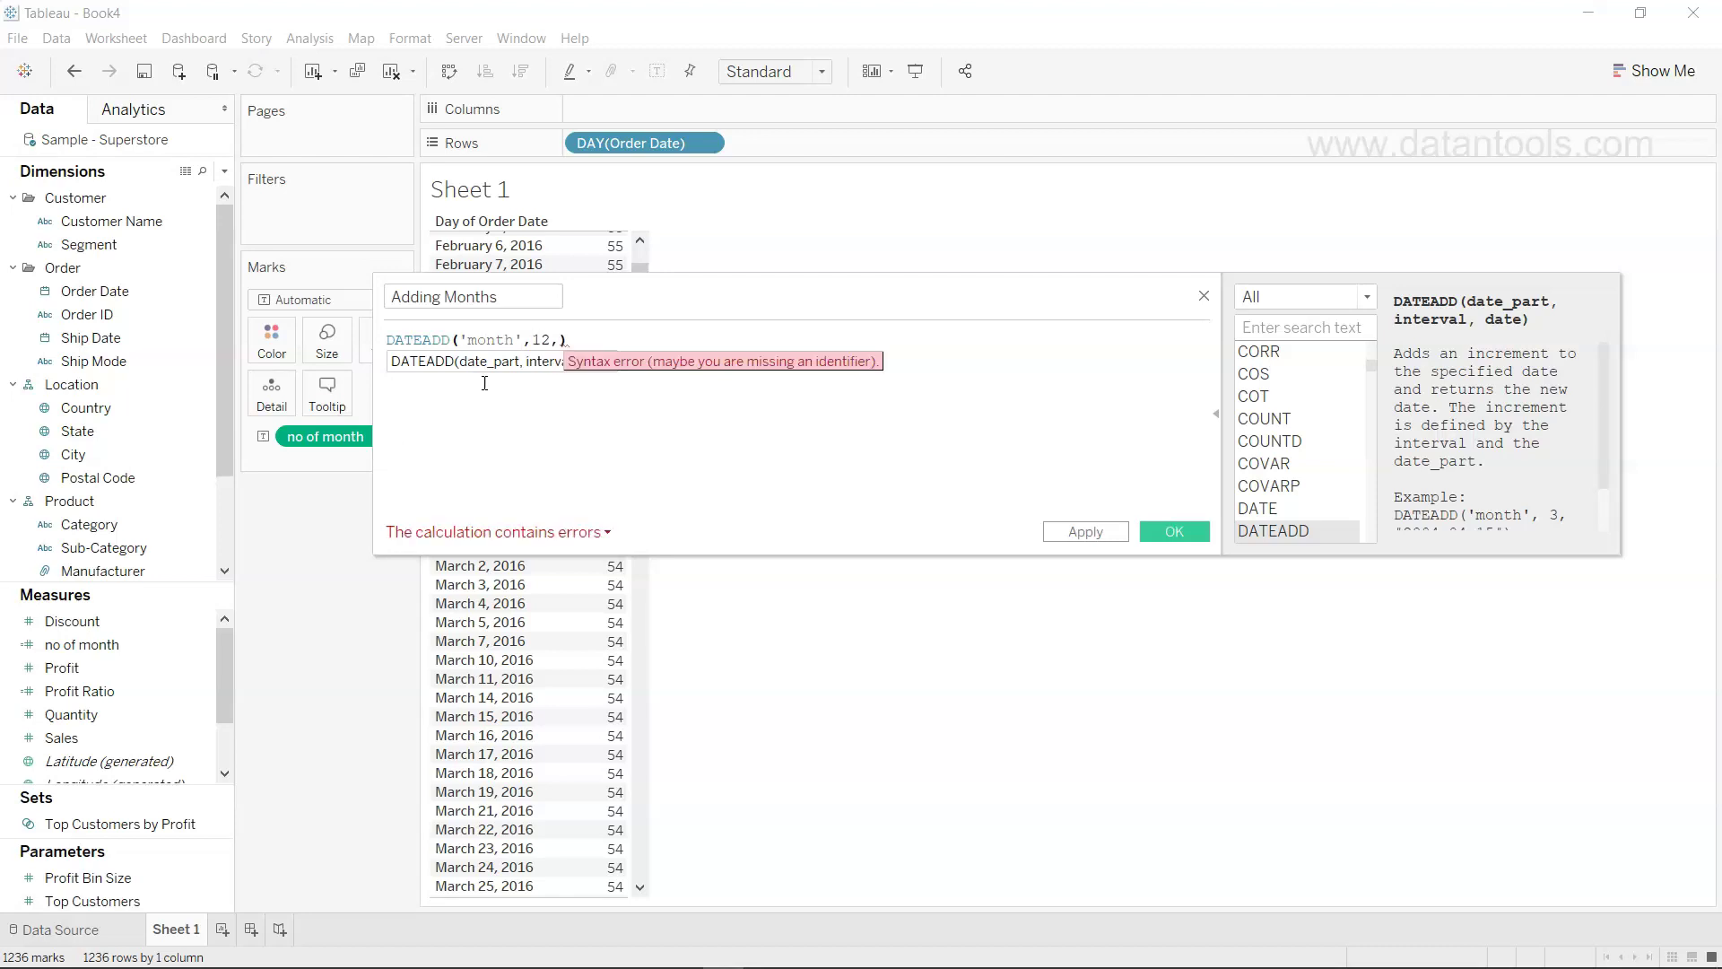
type("[Order Date]")
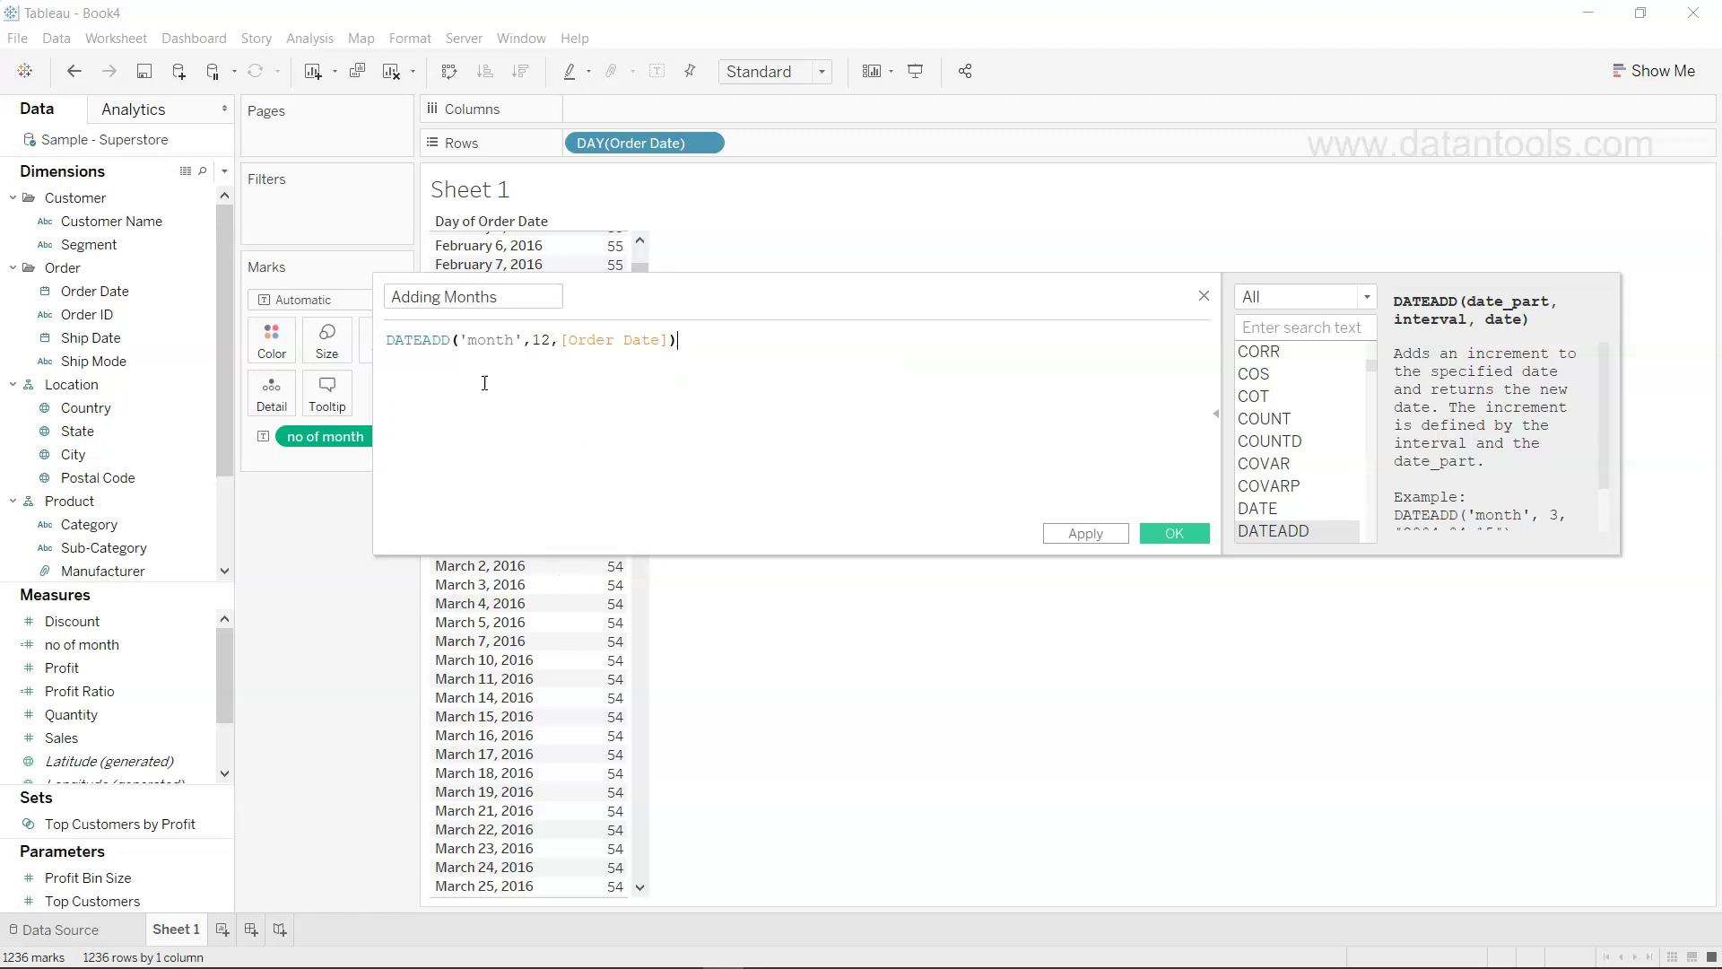
left_click(1084, 534)
left_click(1176, 533)
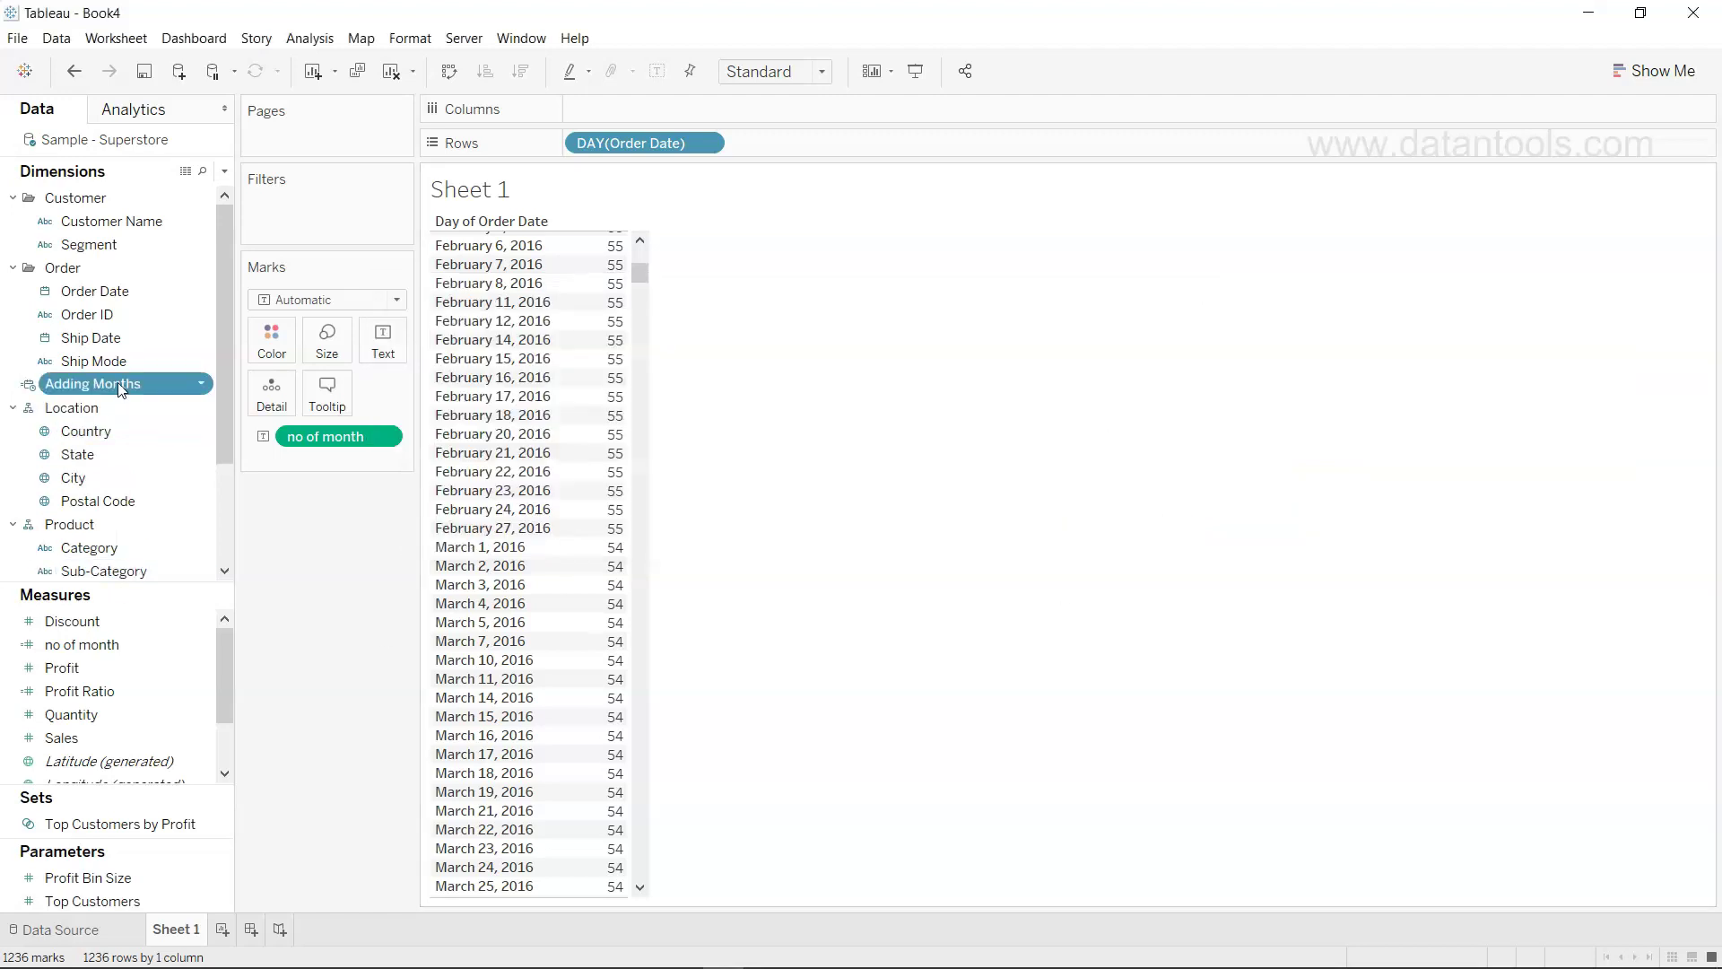
Add Adding Months to Rows as a second field.
mouse_move(119, 386)
left_mouse_down()
mouse_move(501, 365)
mouse_move(683, 176)
mouse_move(777, 149)
left_mouse_up()
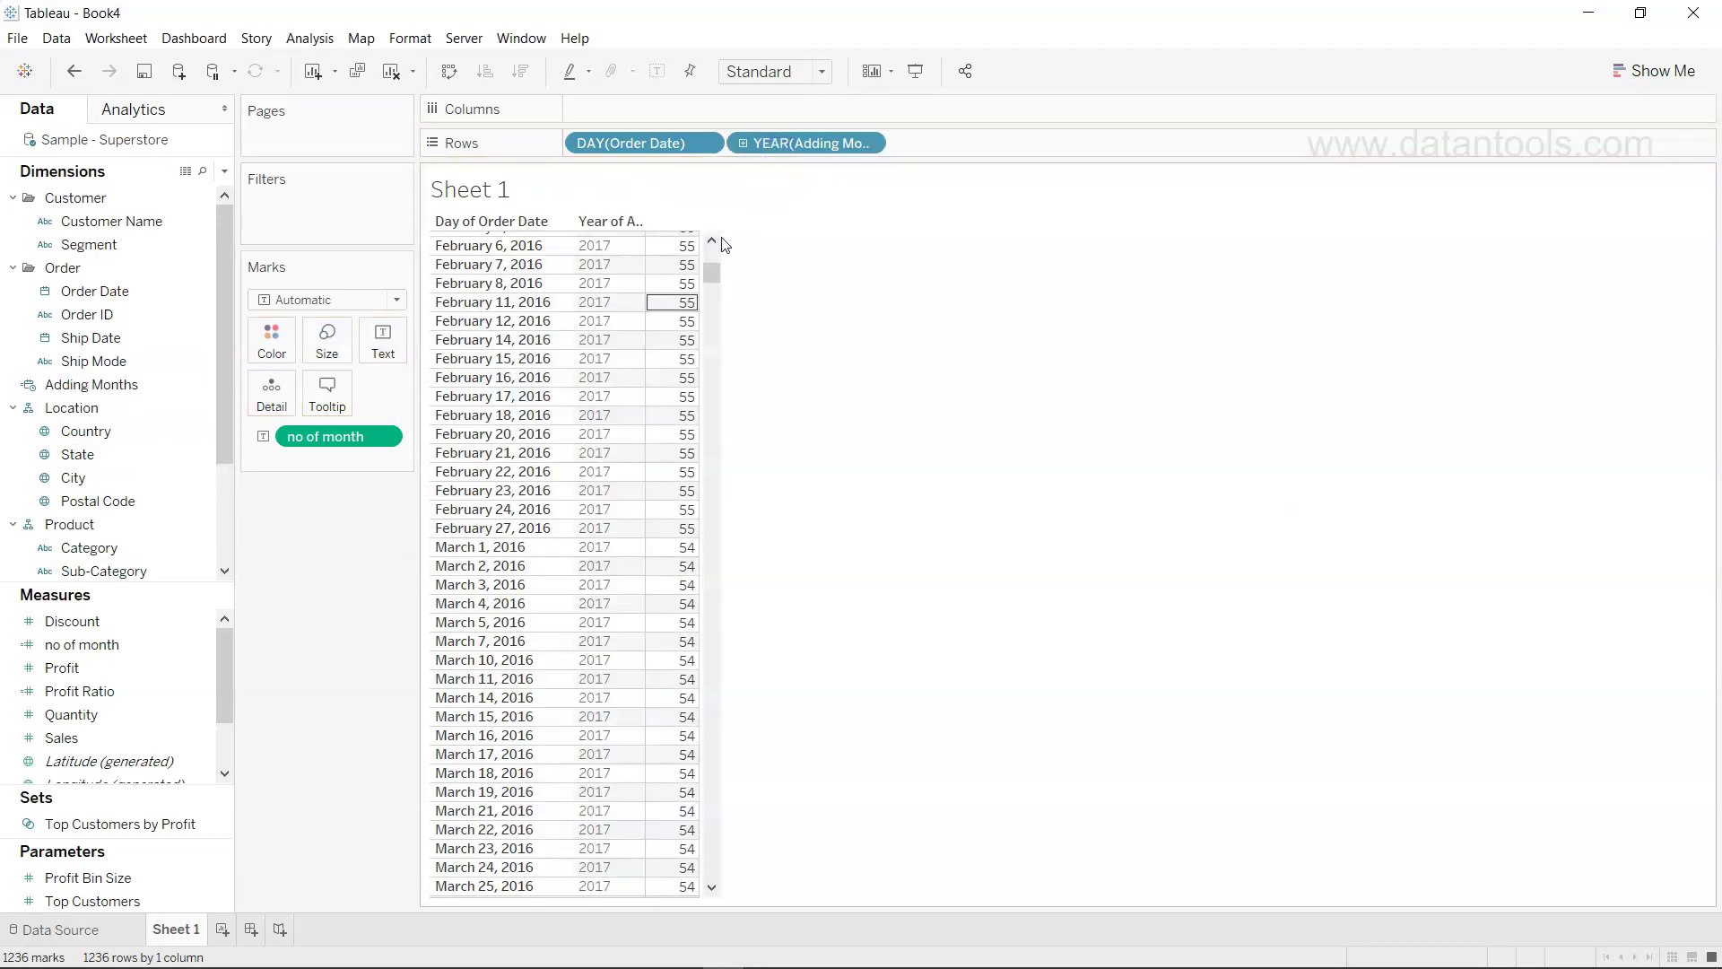
scroll(603, 516, "up", 2)
scroll(603, 516, "up", 7)
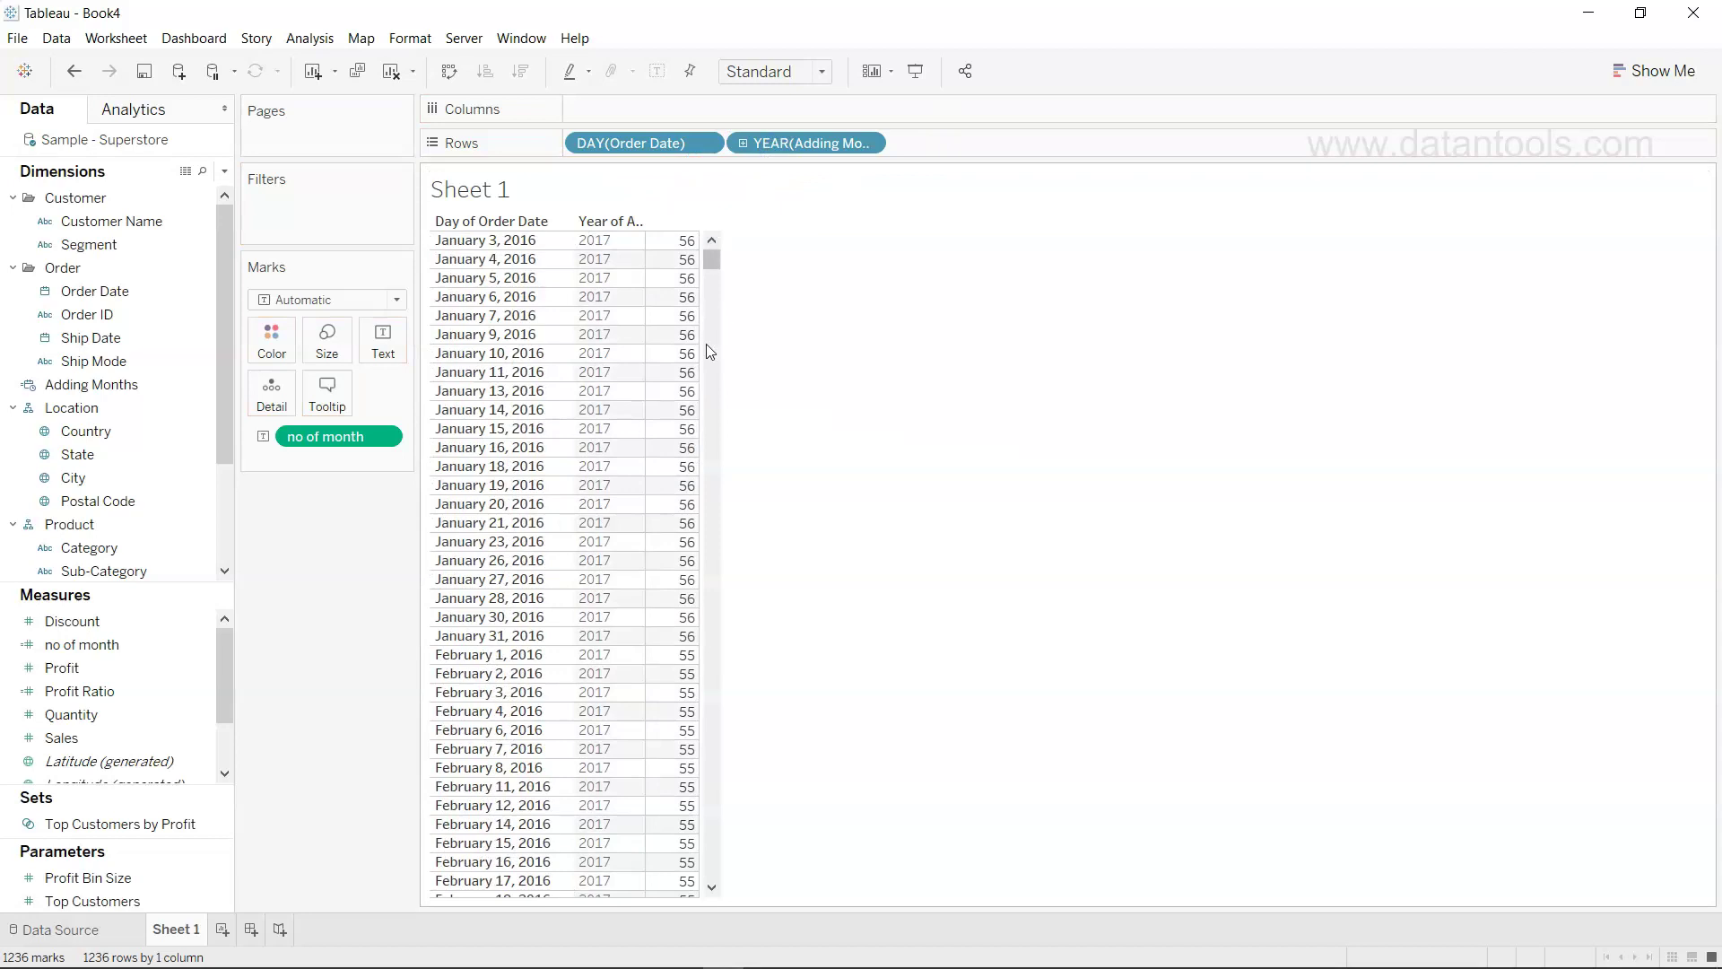
Set Adding Months to discrete Month, showing January 2017 beside January 2016 dates.
left_click(866, 141)
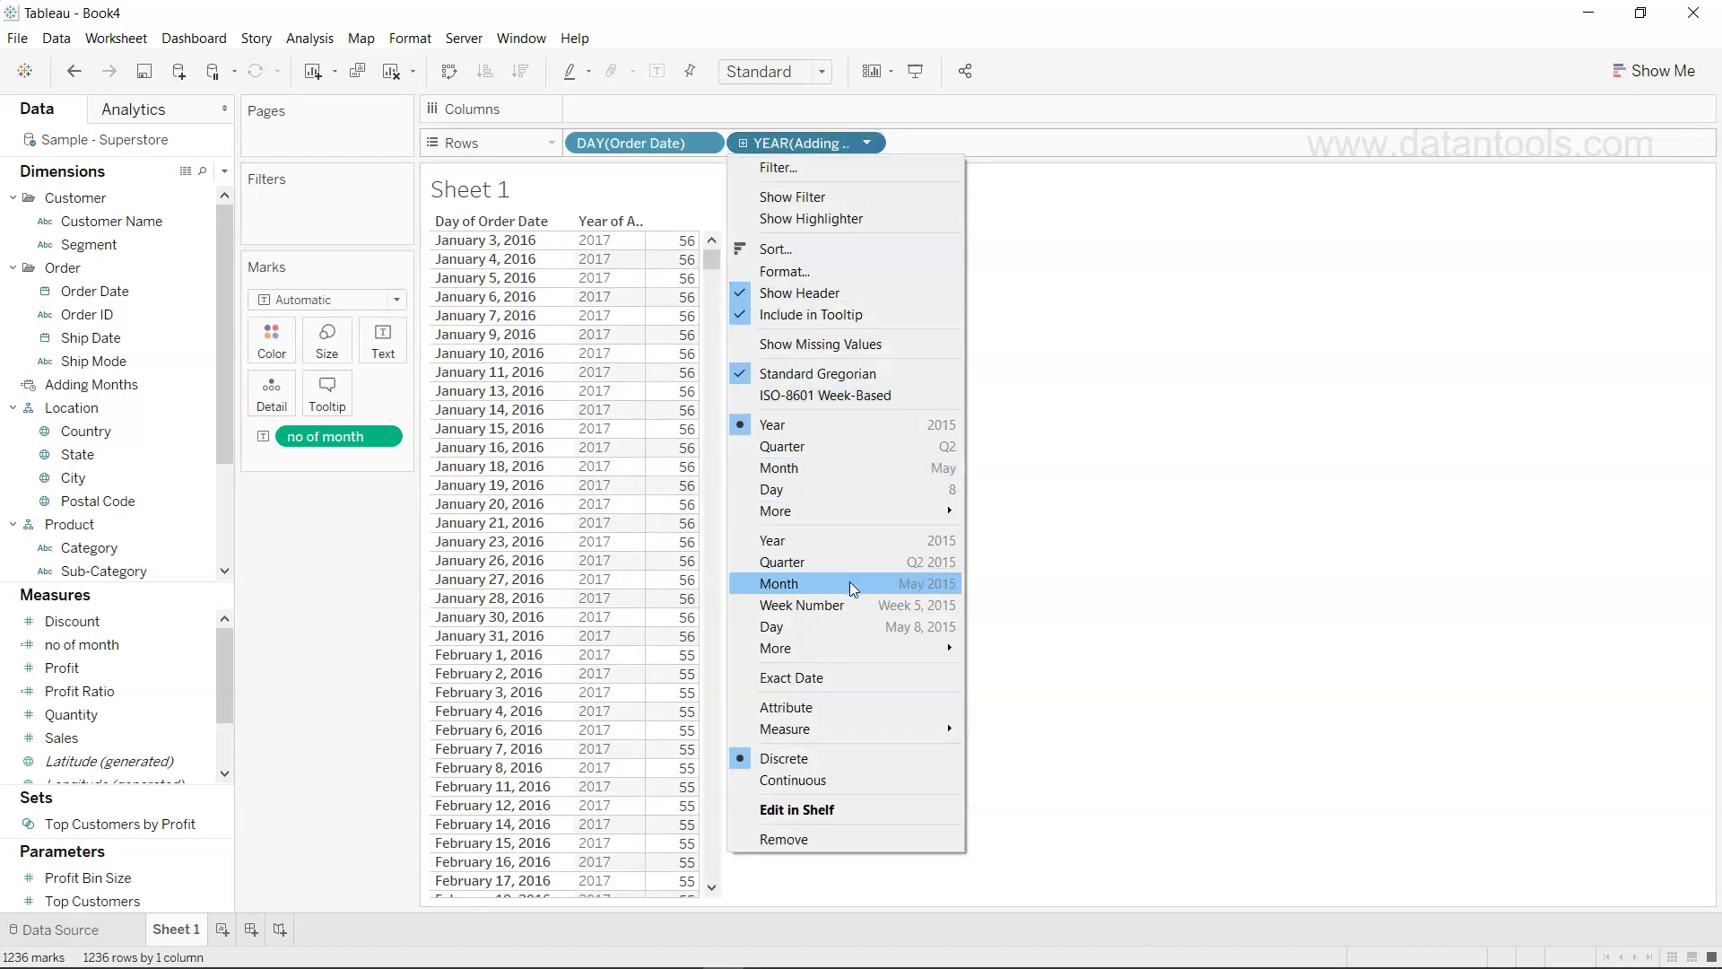
left_click(849, 583)
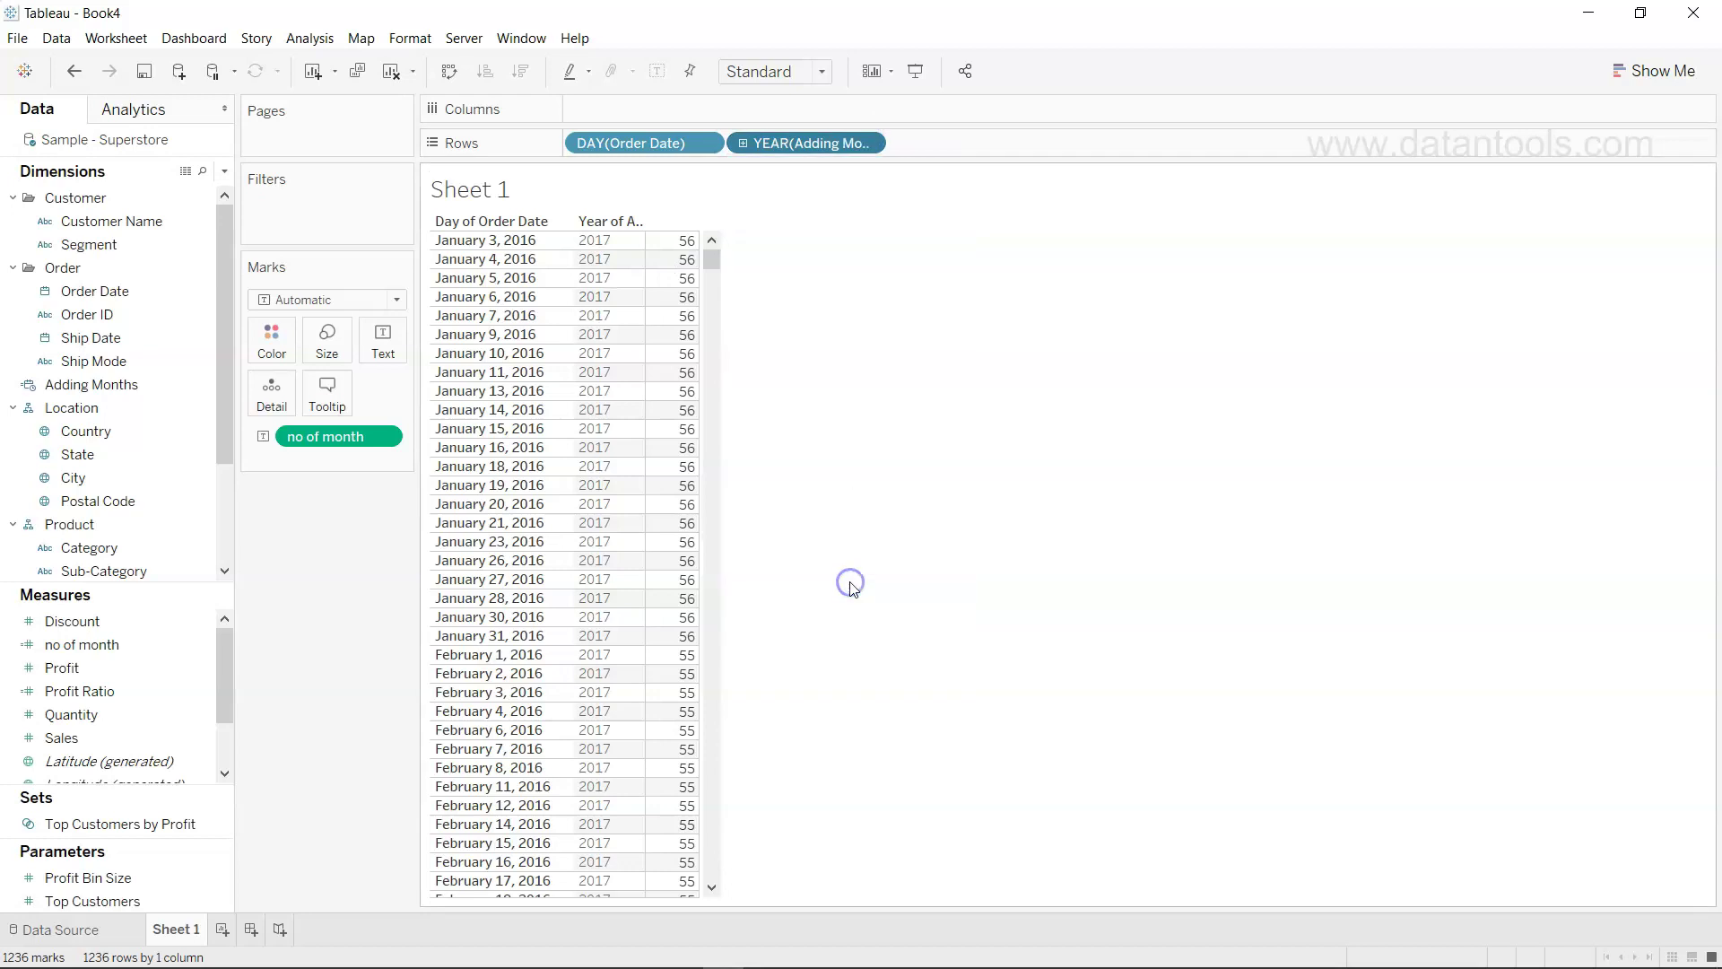
left_click(867, 145)
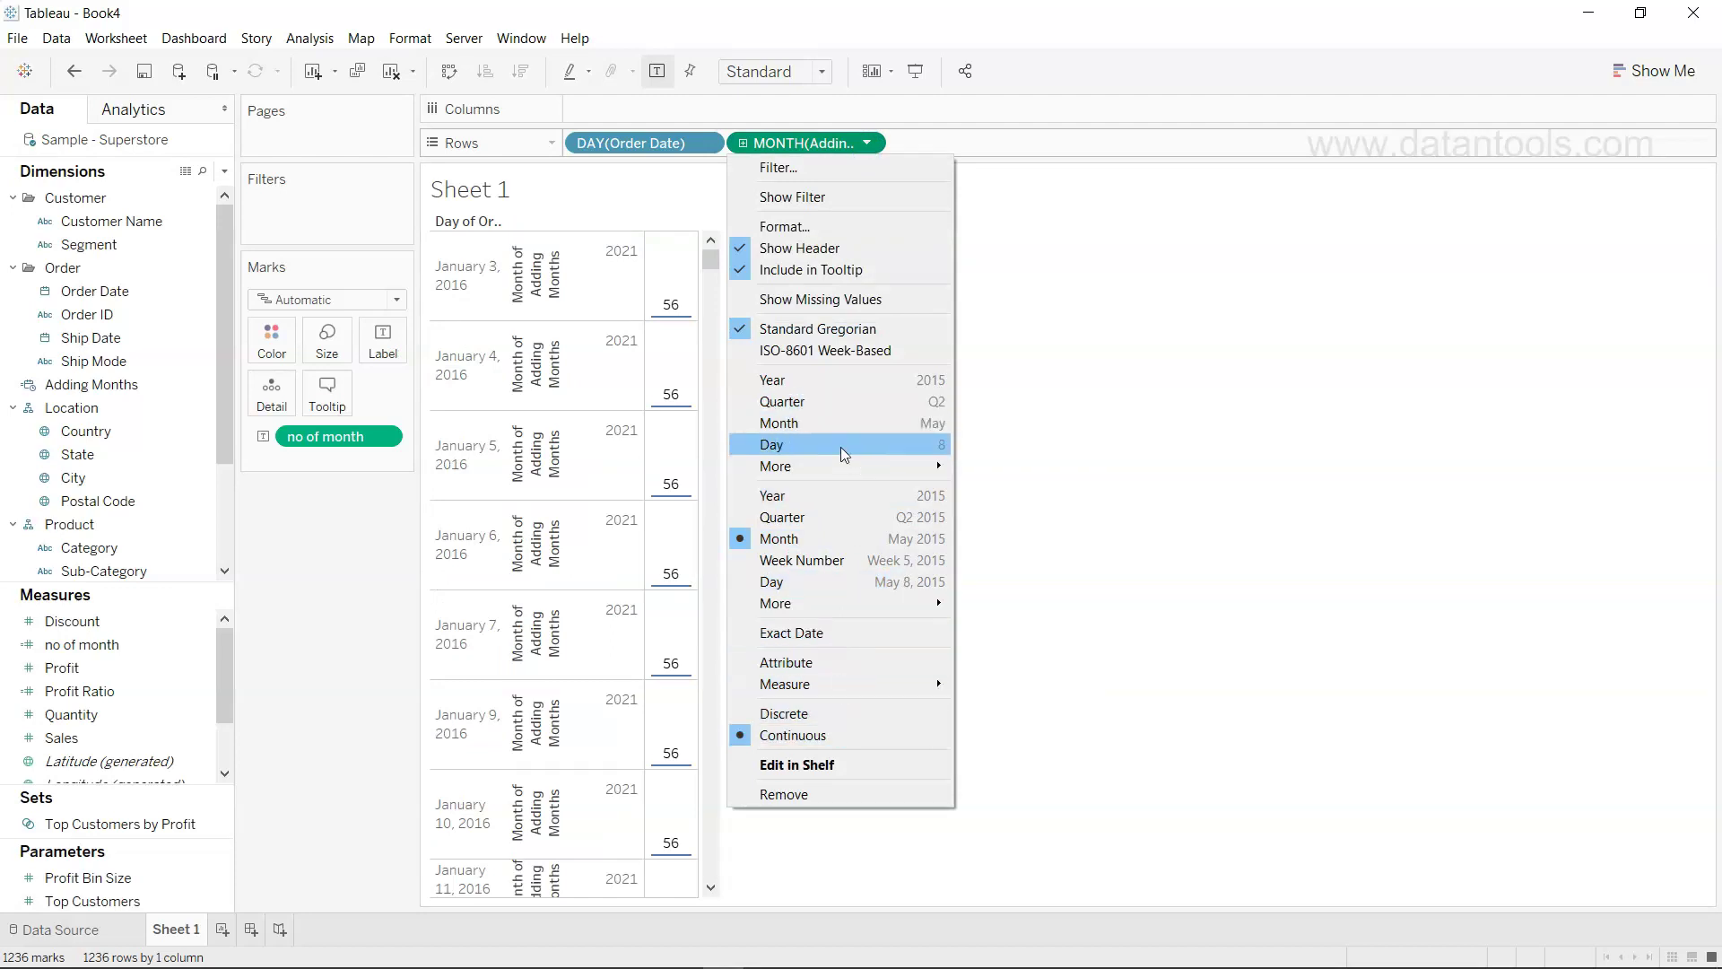
left_click(820, 713)
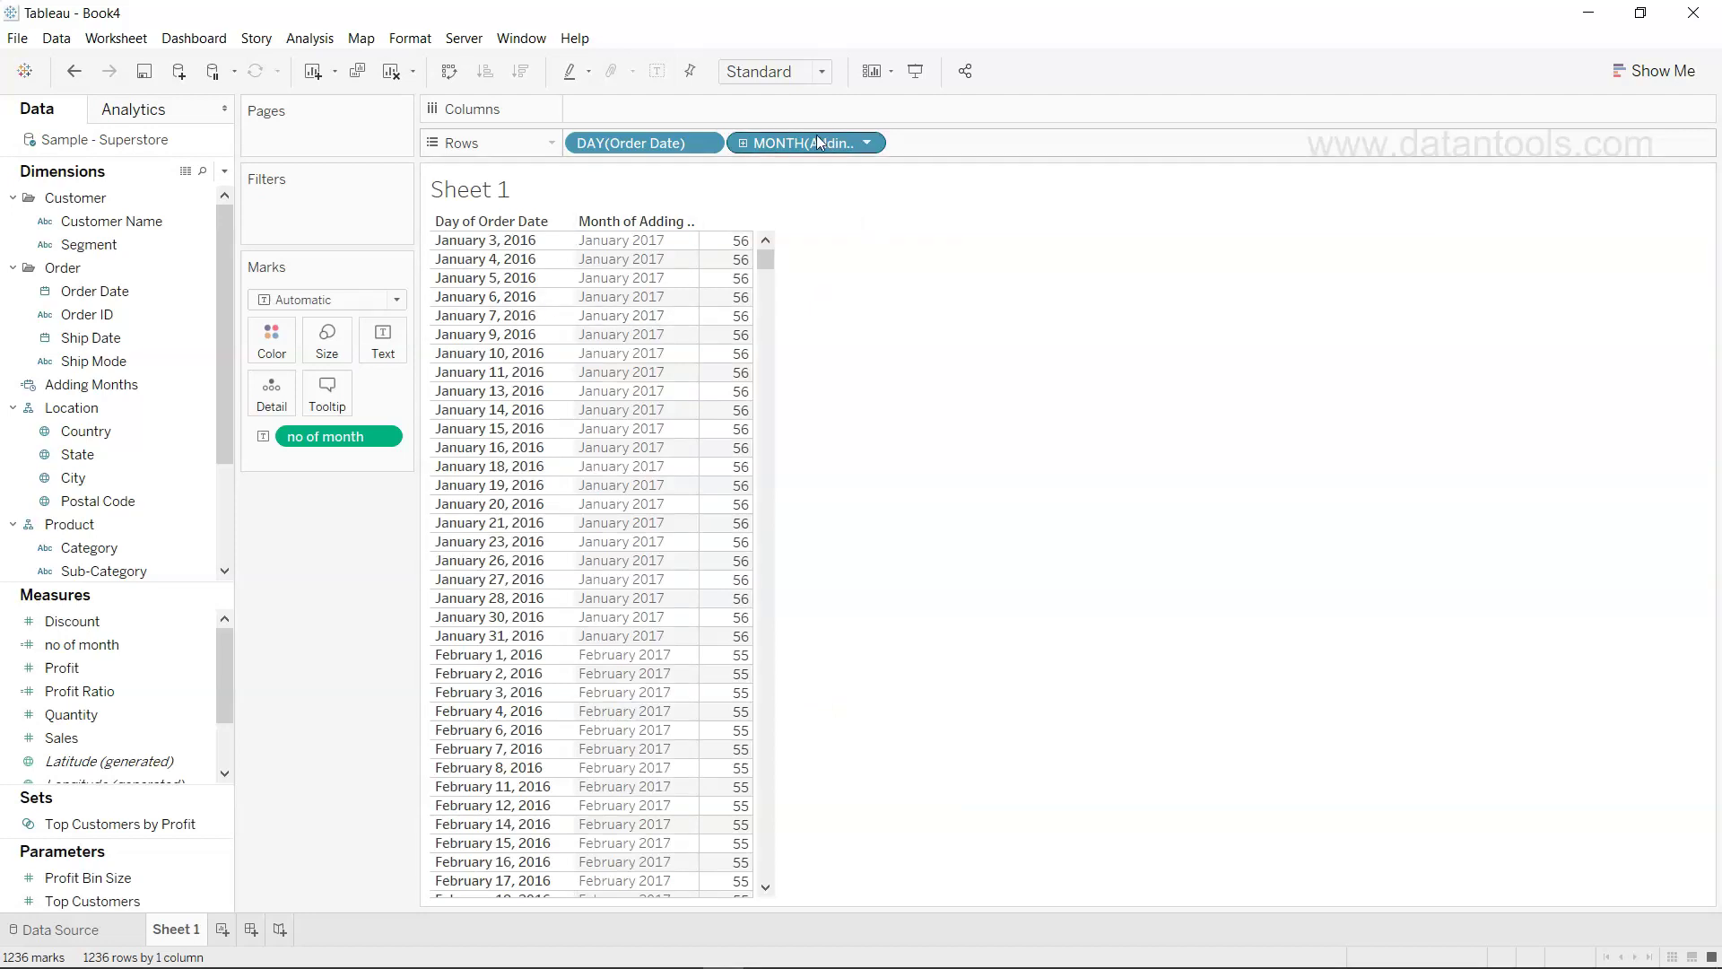
left_click(865, 144)
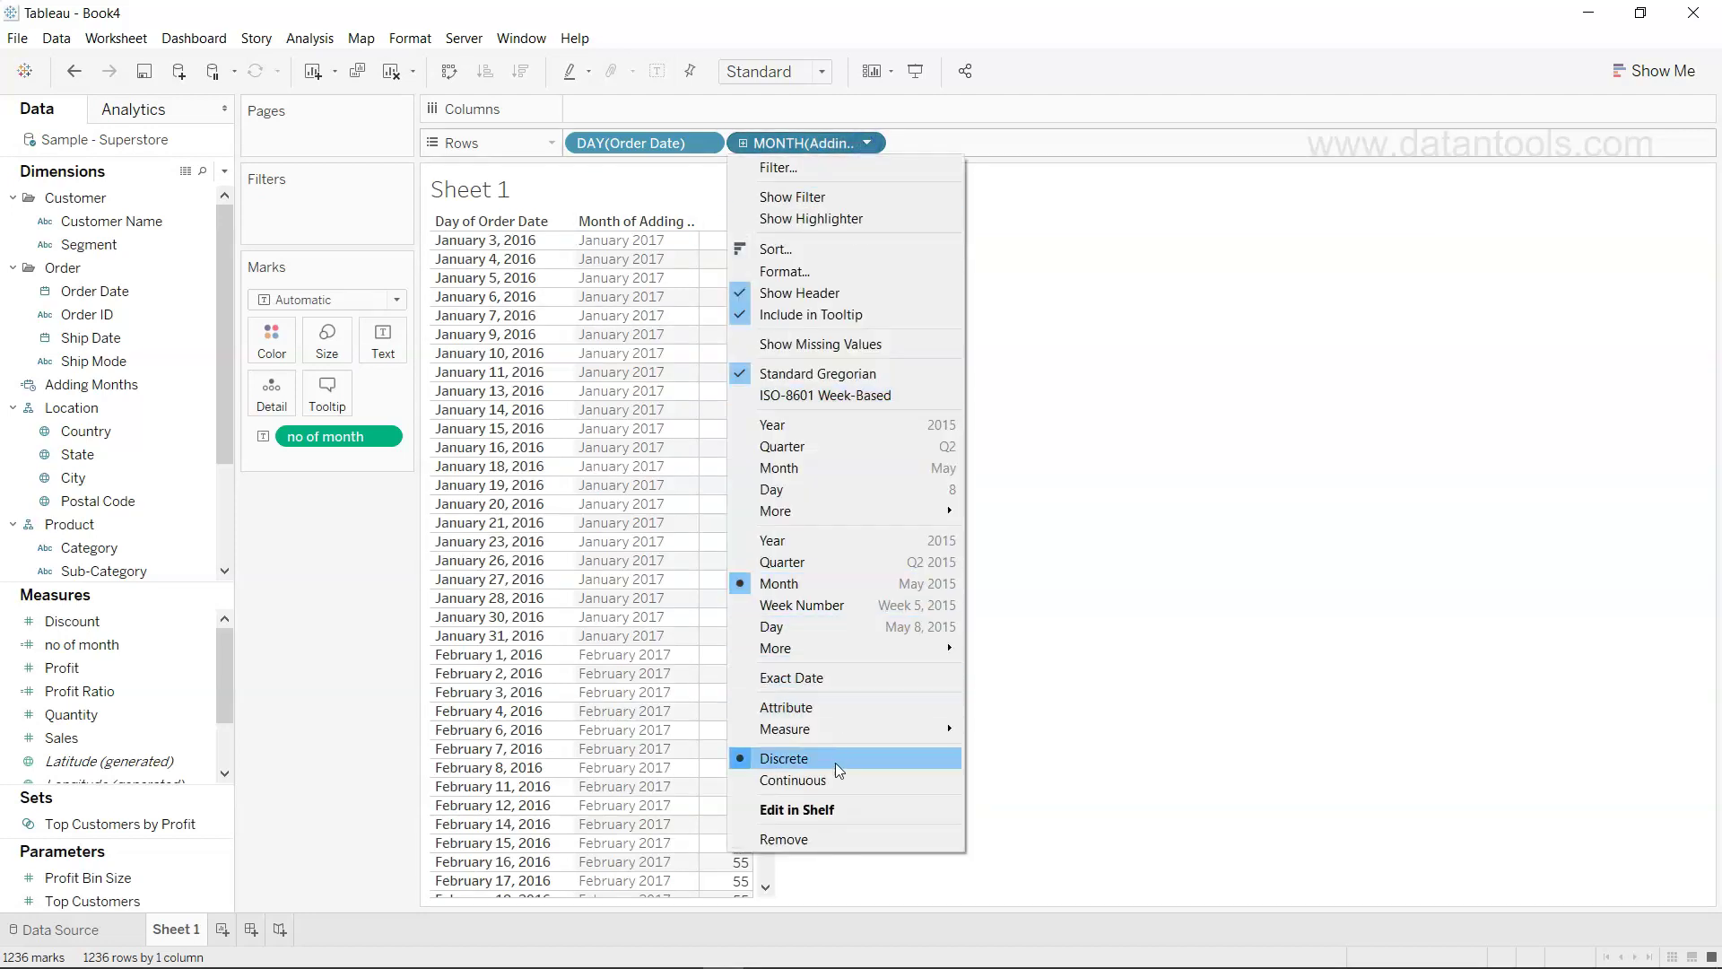
left_click(1130, 538)
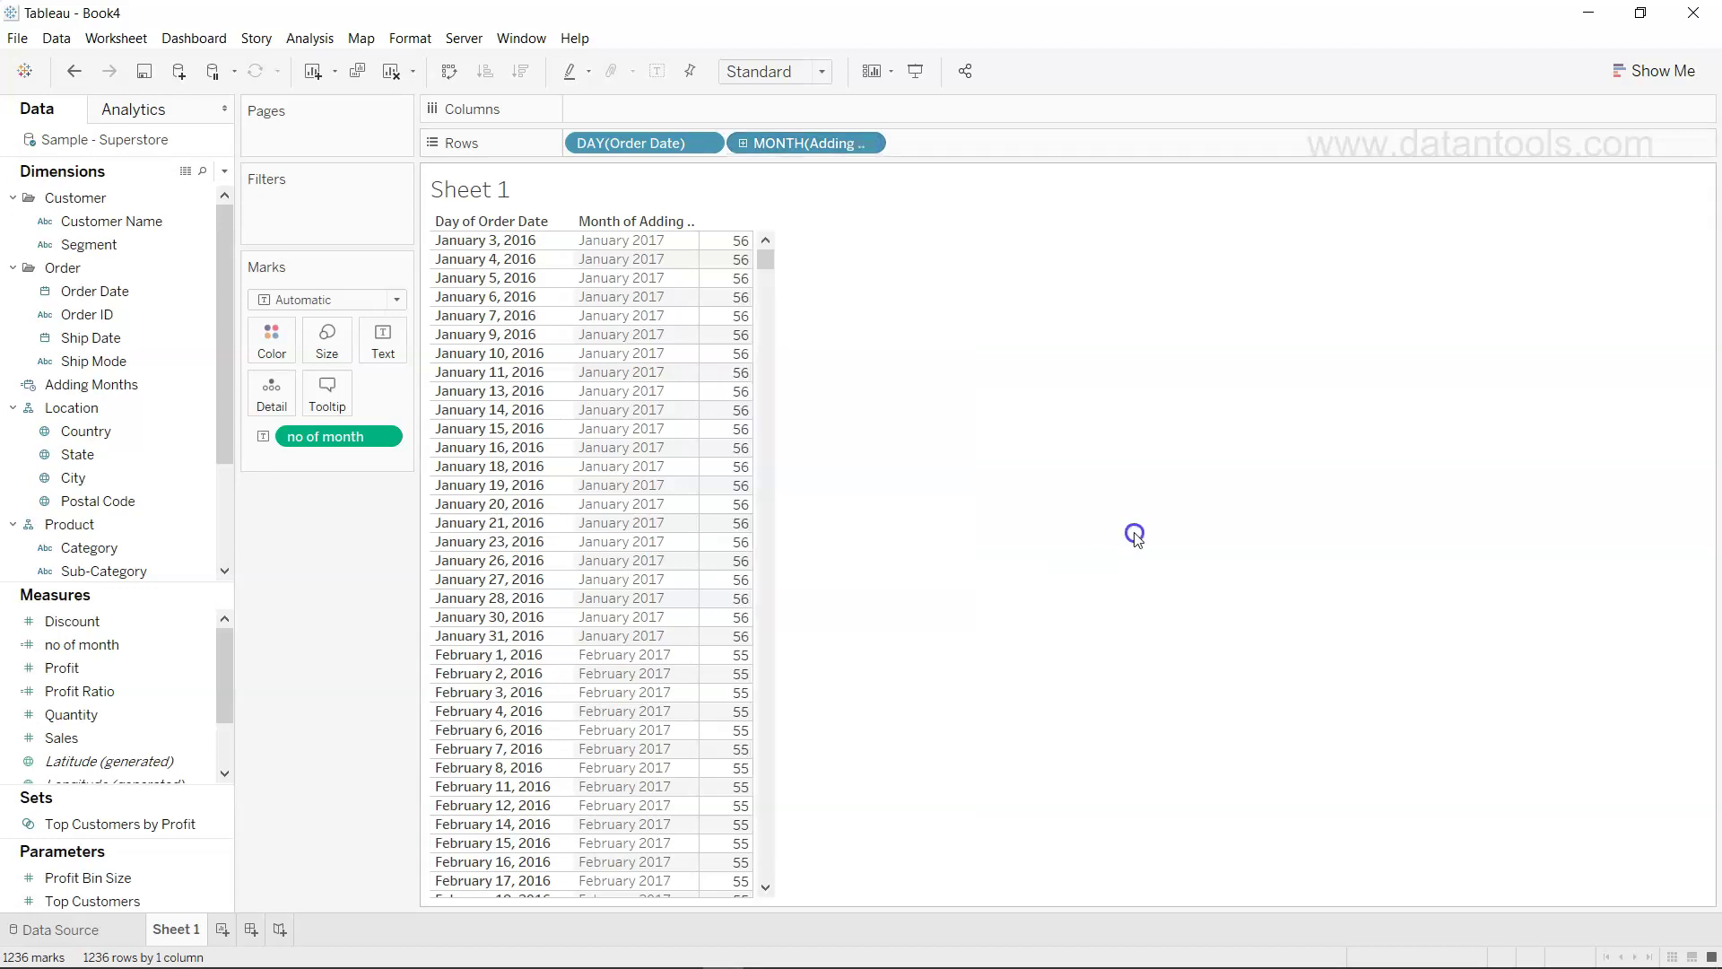
Change Adding Months to exact Day, showing dates one year later like January 3, 2017.
left_click_drag(91, 384, 626, 258)
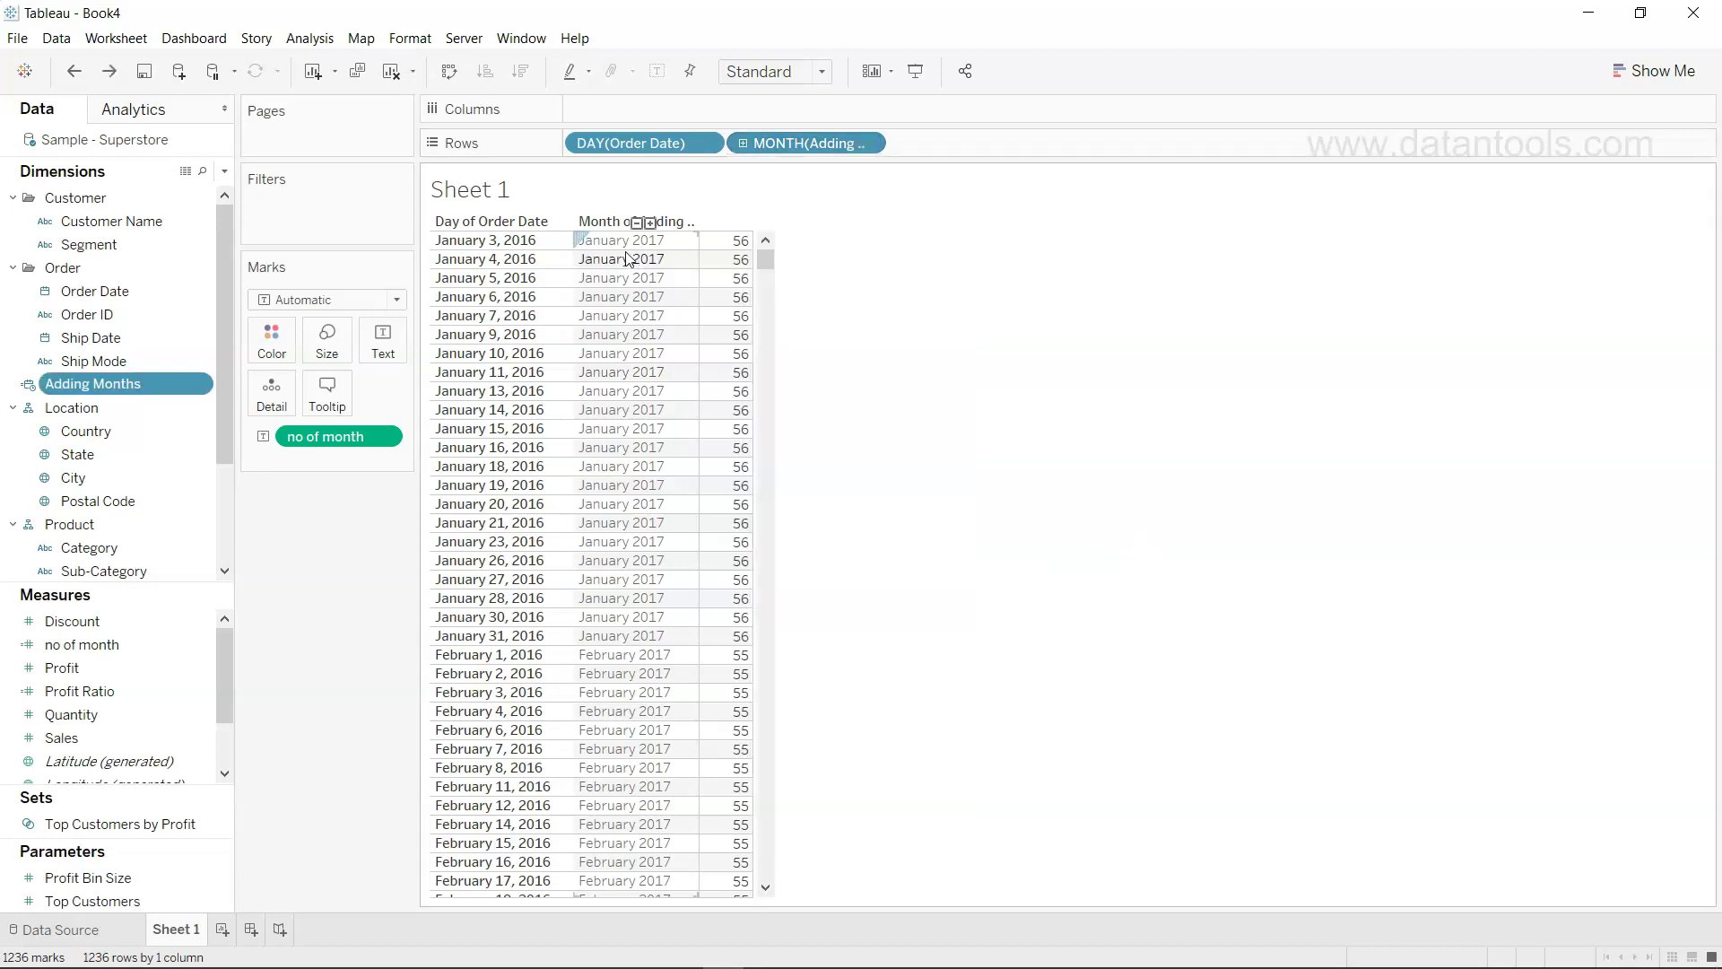
left_click(867, 142)
left_click(837, 626)
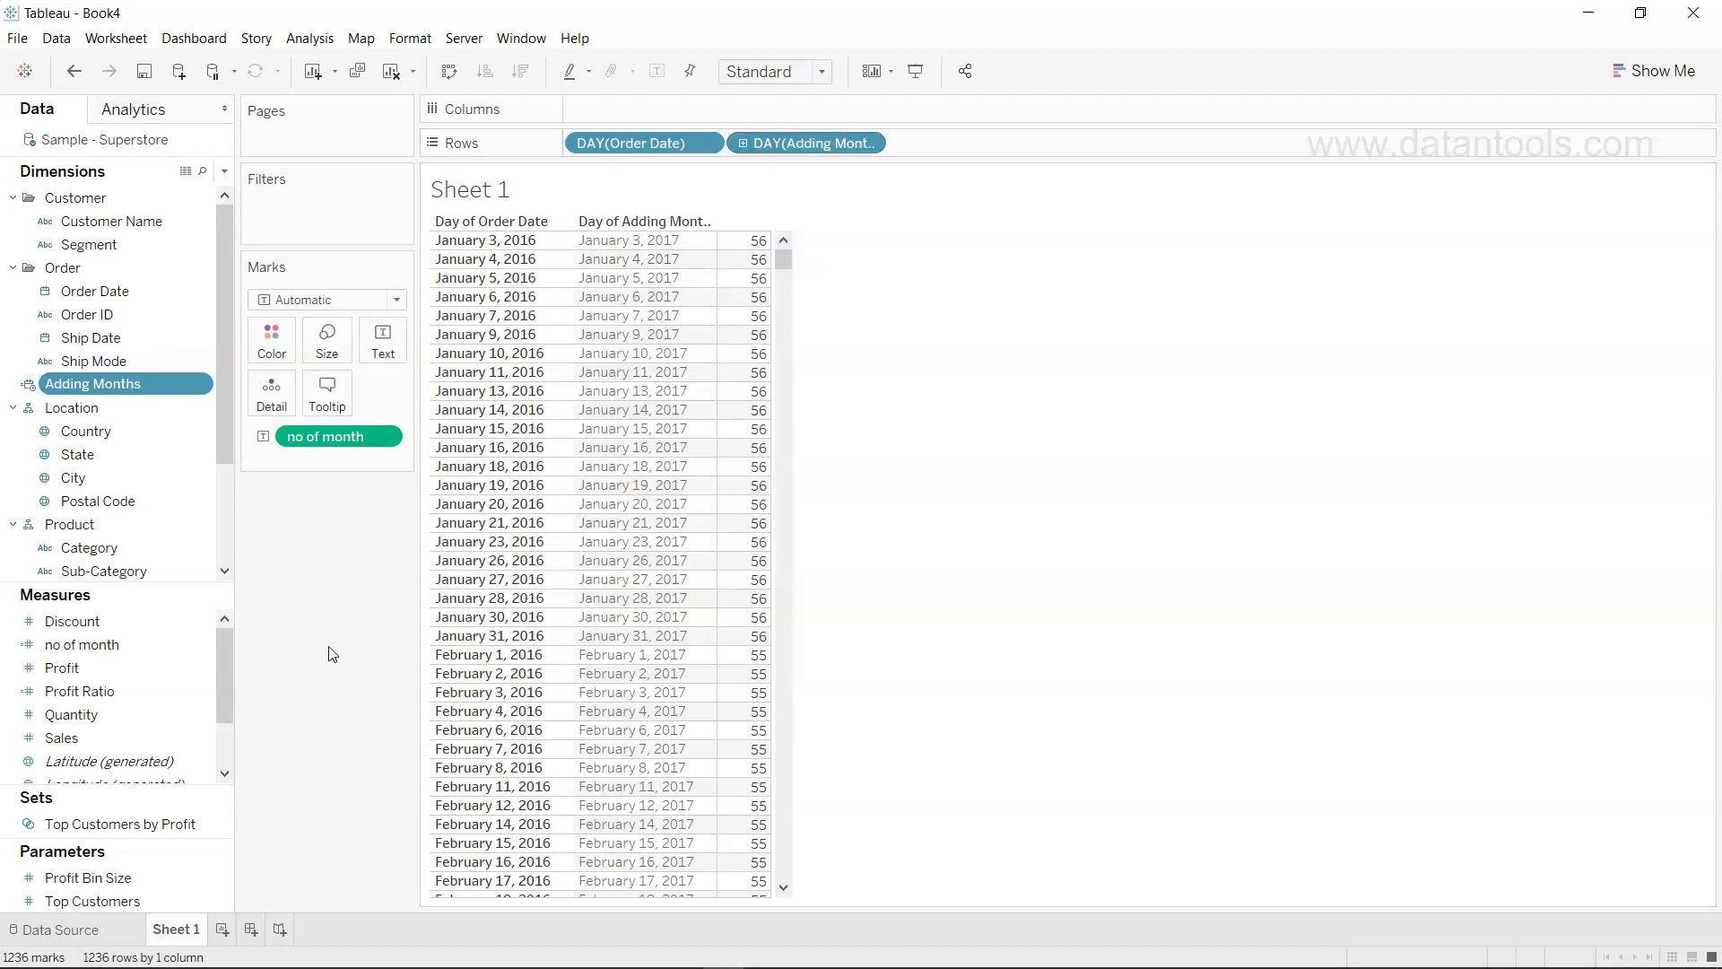
left_click(208, 644)
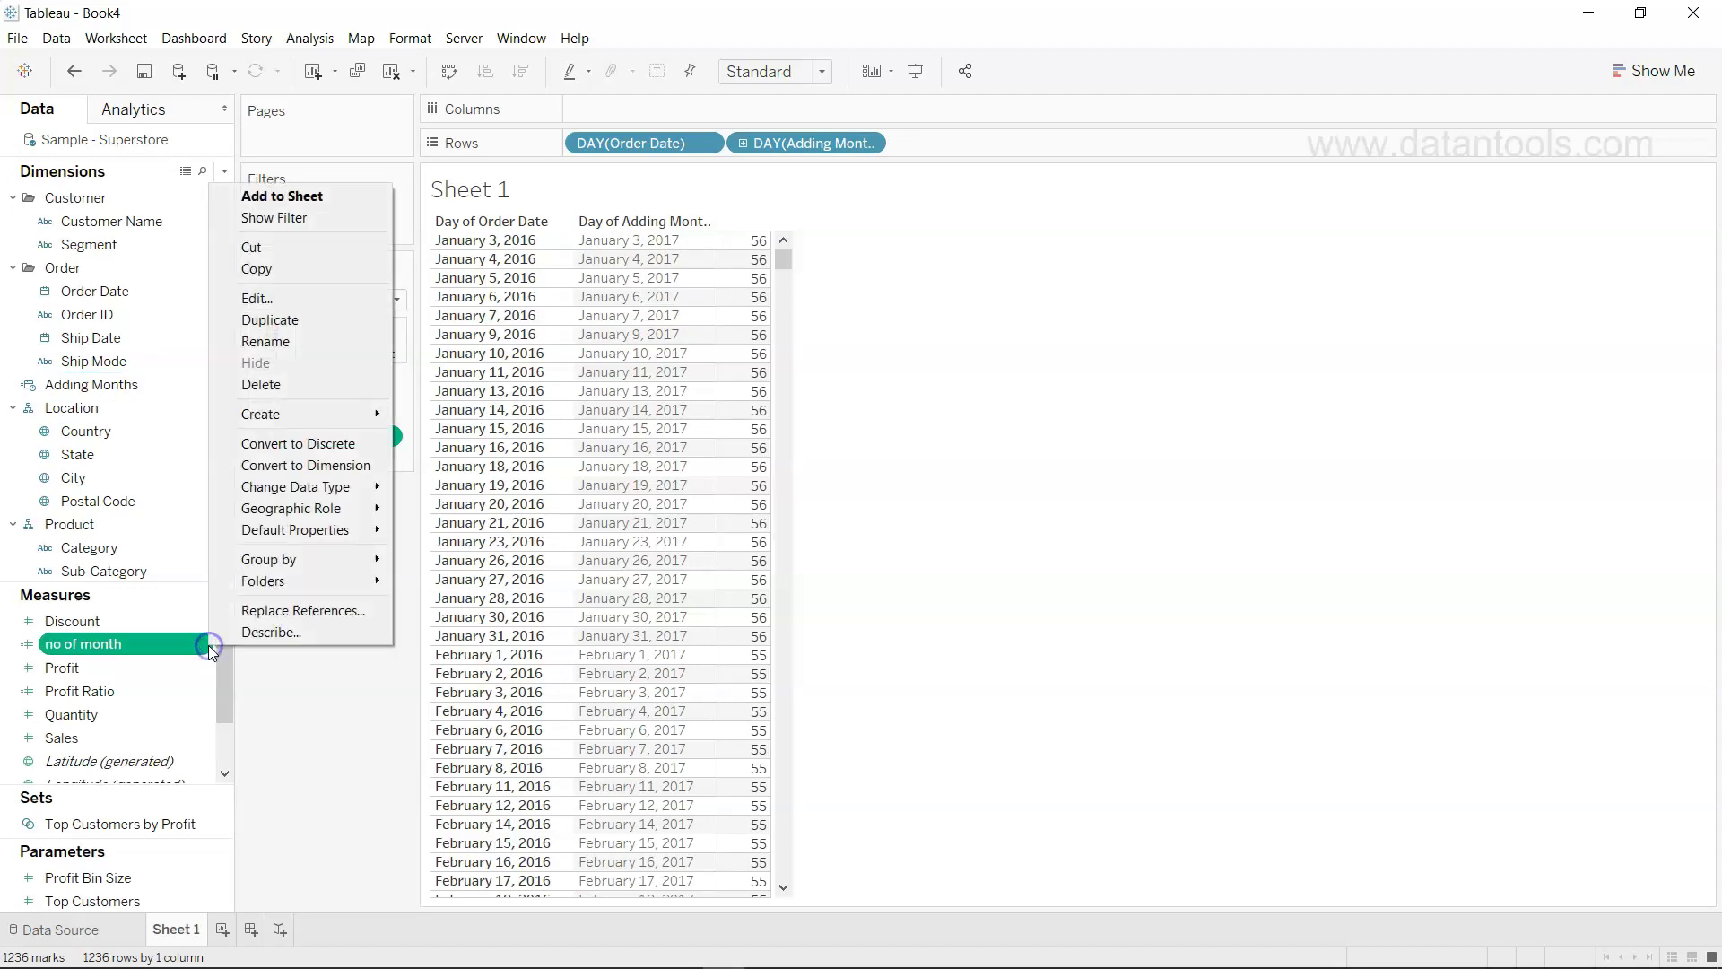
left_click(298, 299)
left_click(503, 339)
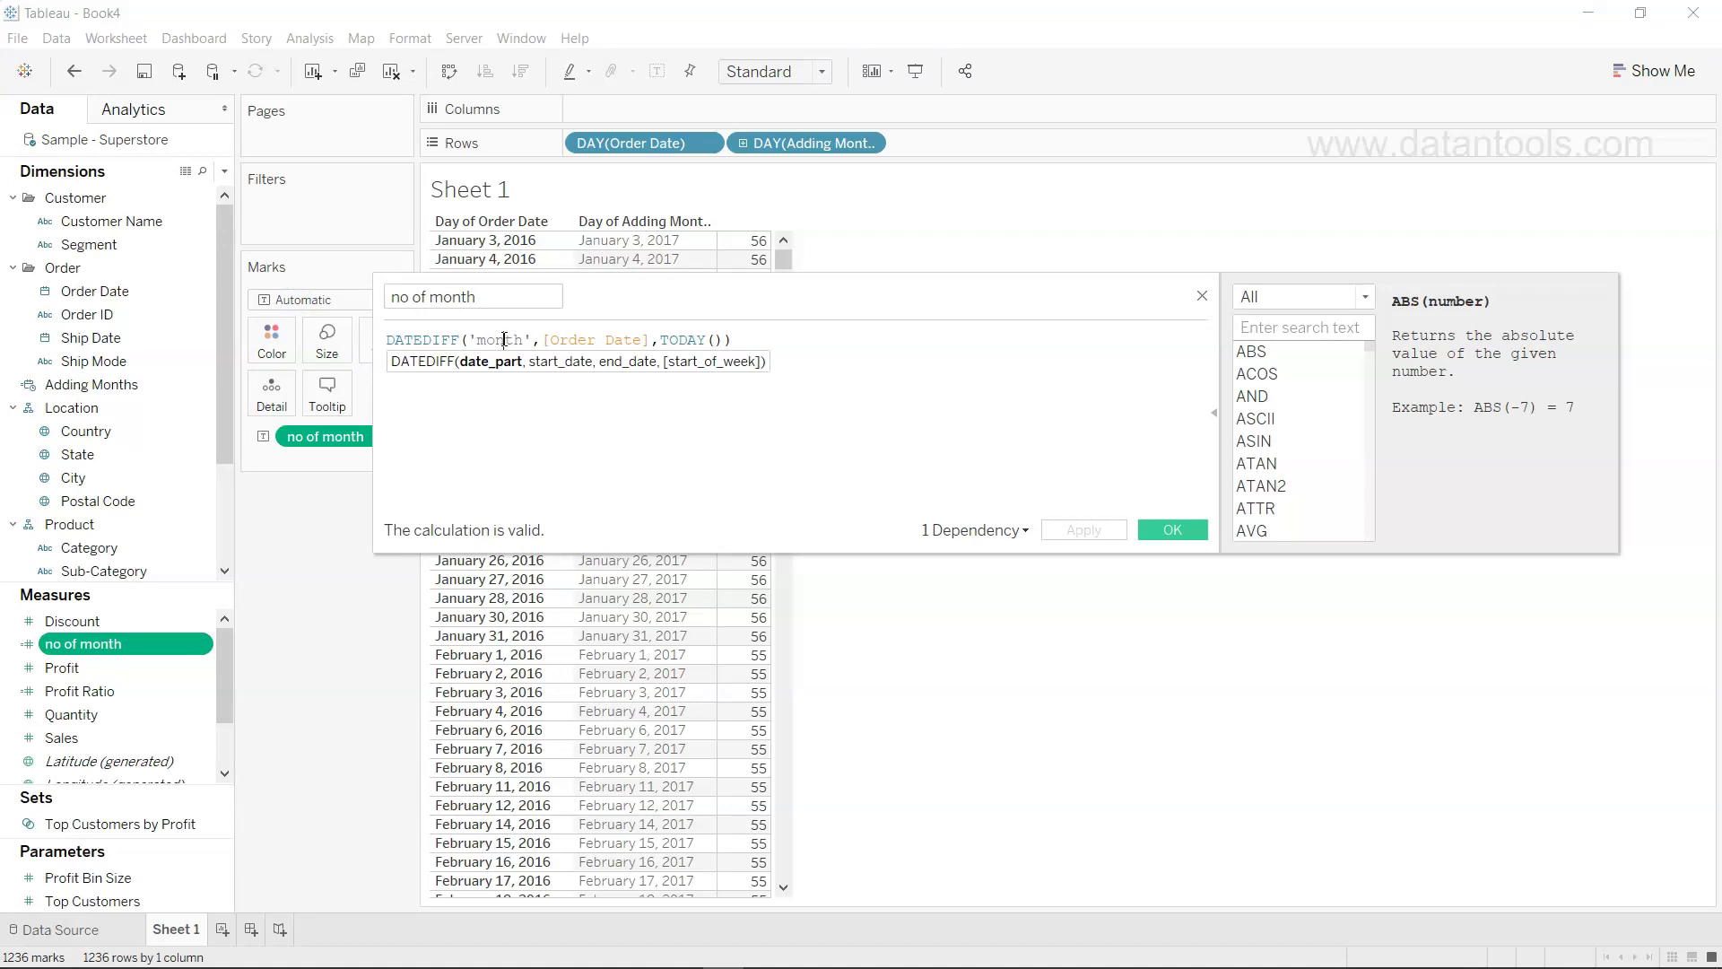
left_click(608, 432)
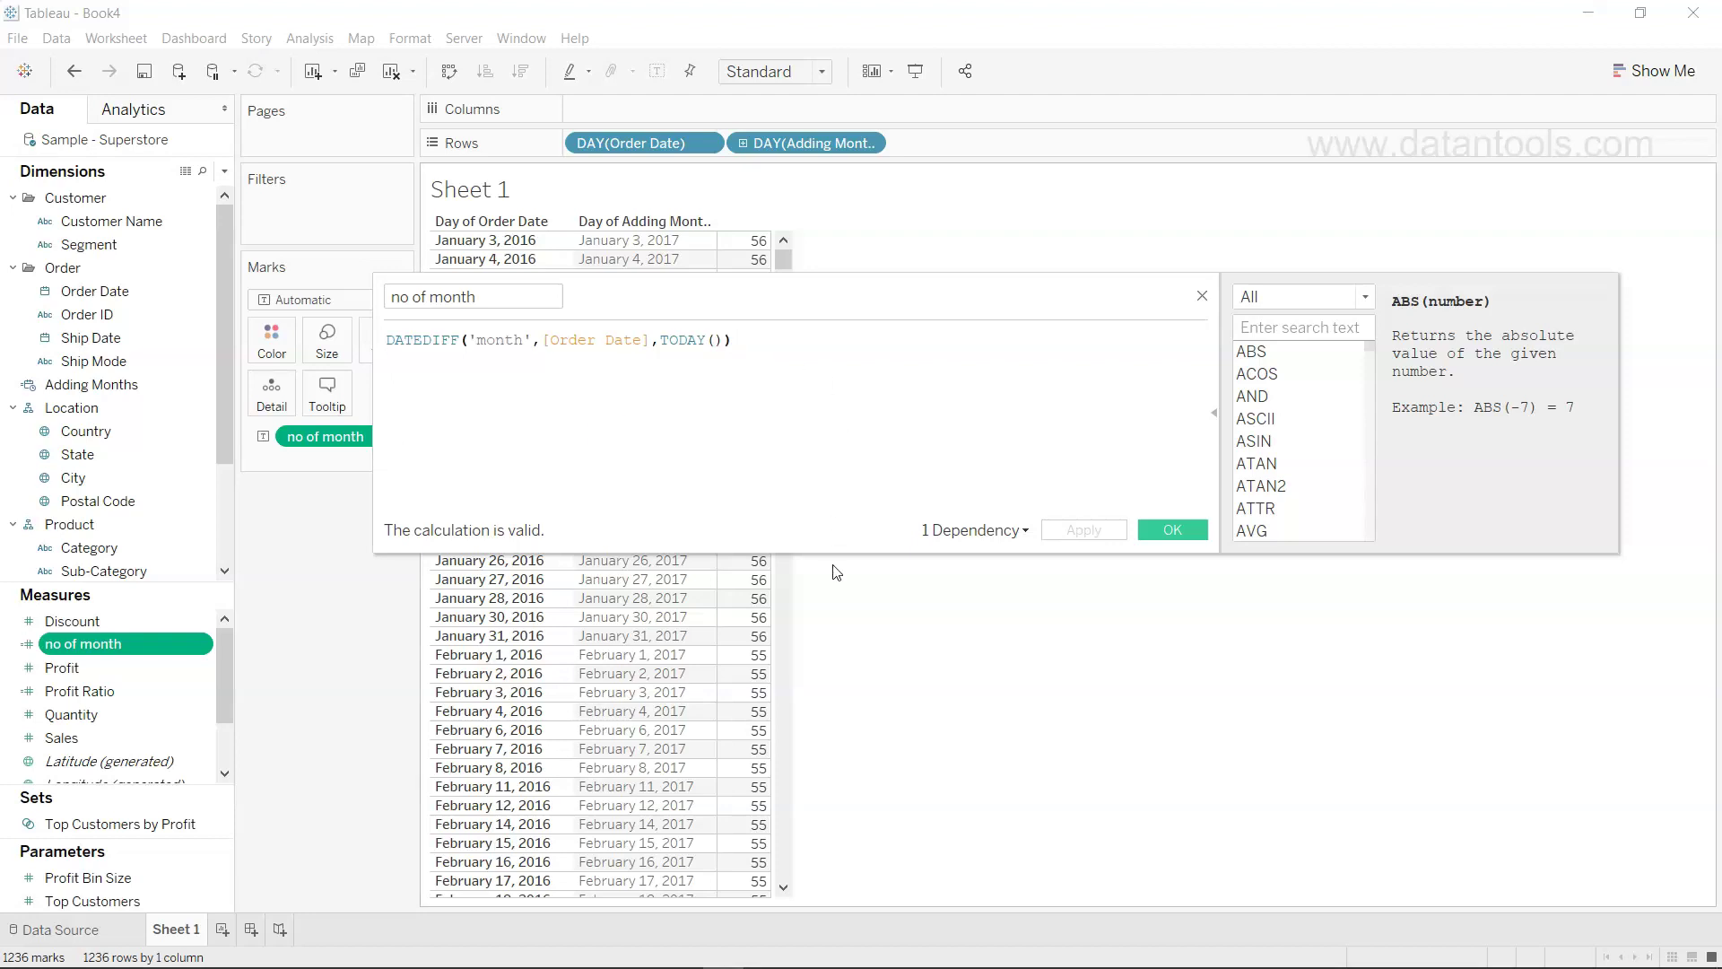
left_click(1203, 296)
left_click(575, 39)
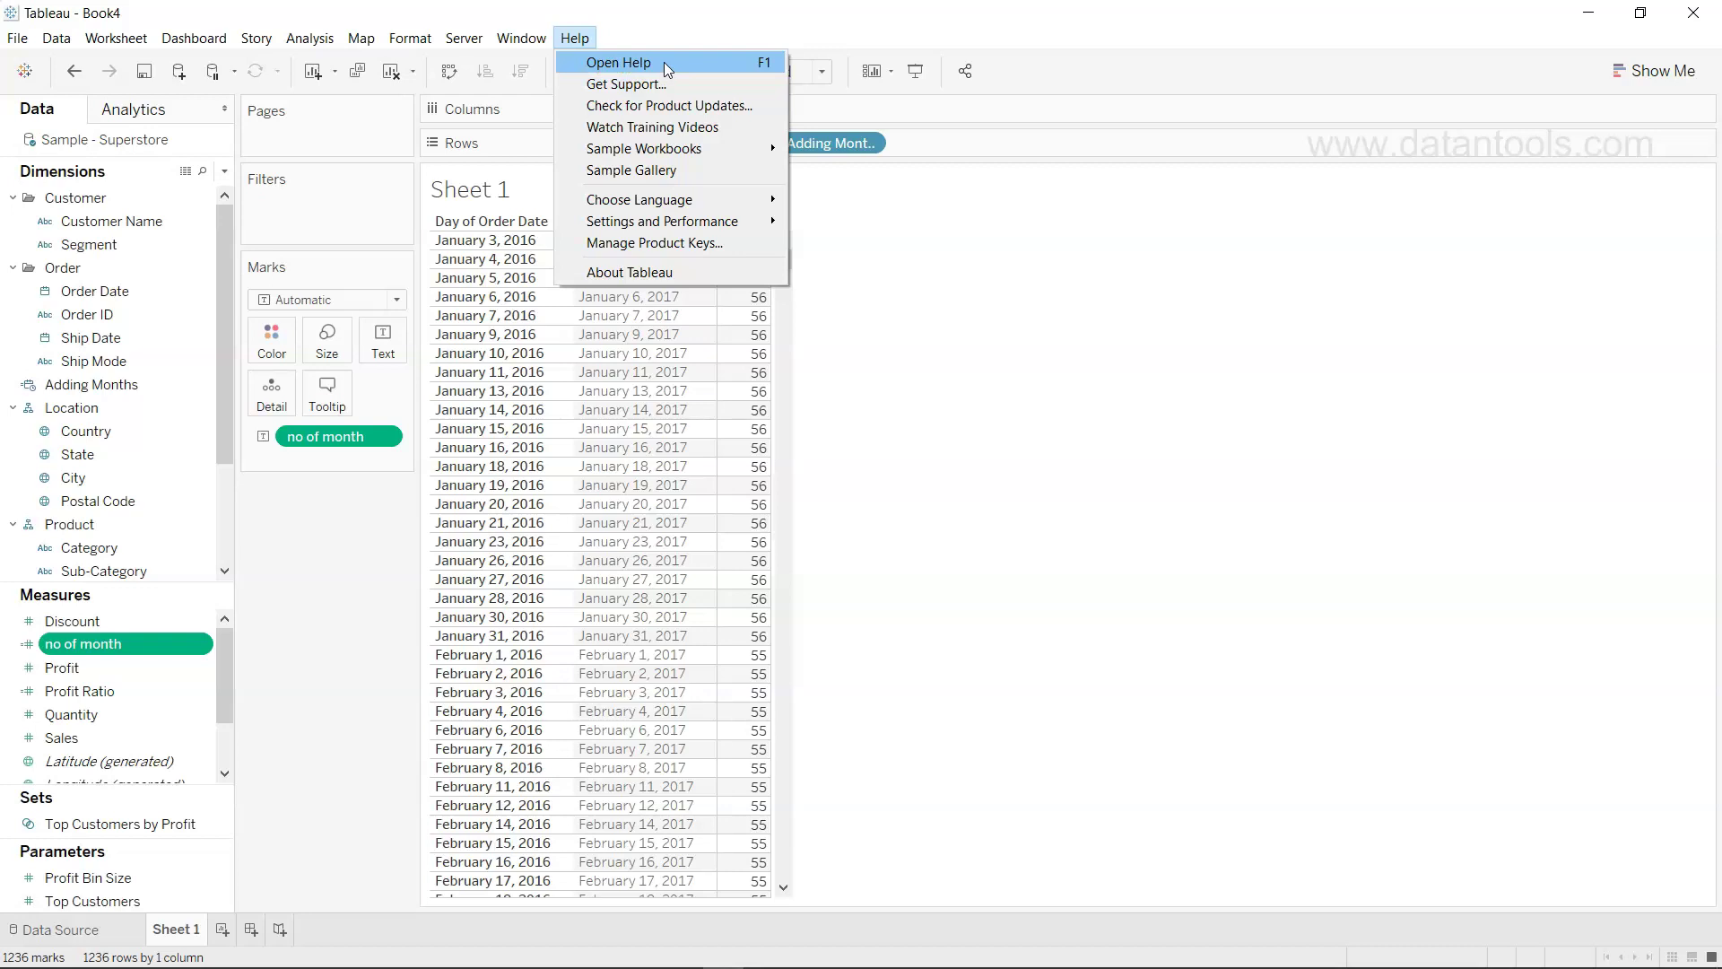
left_click(944, 362)
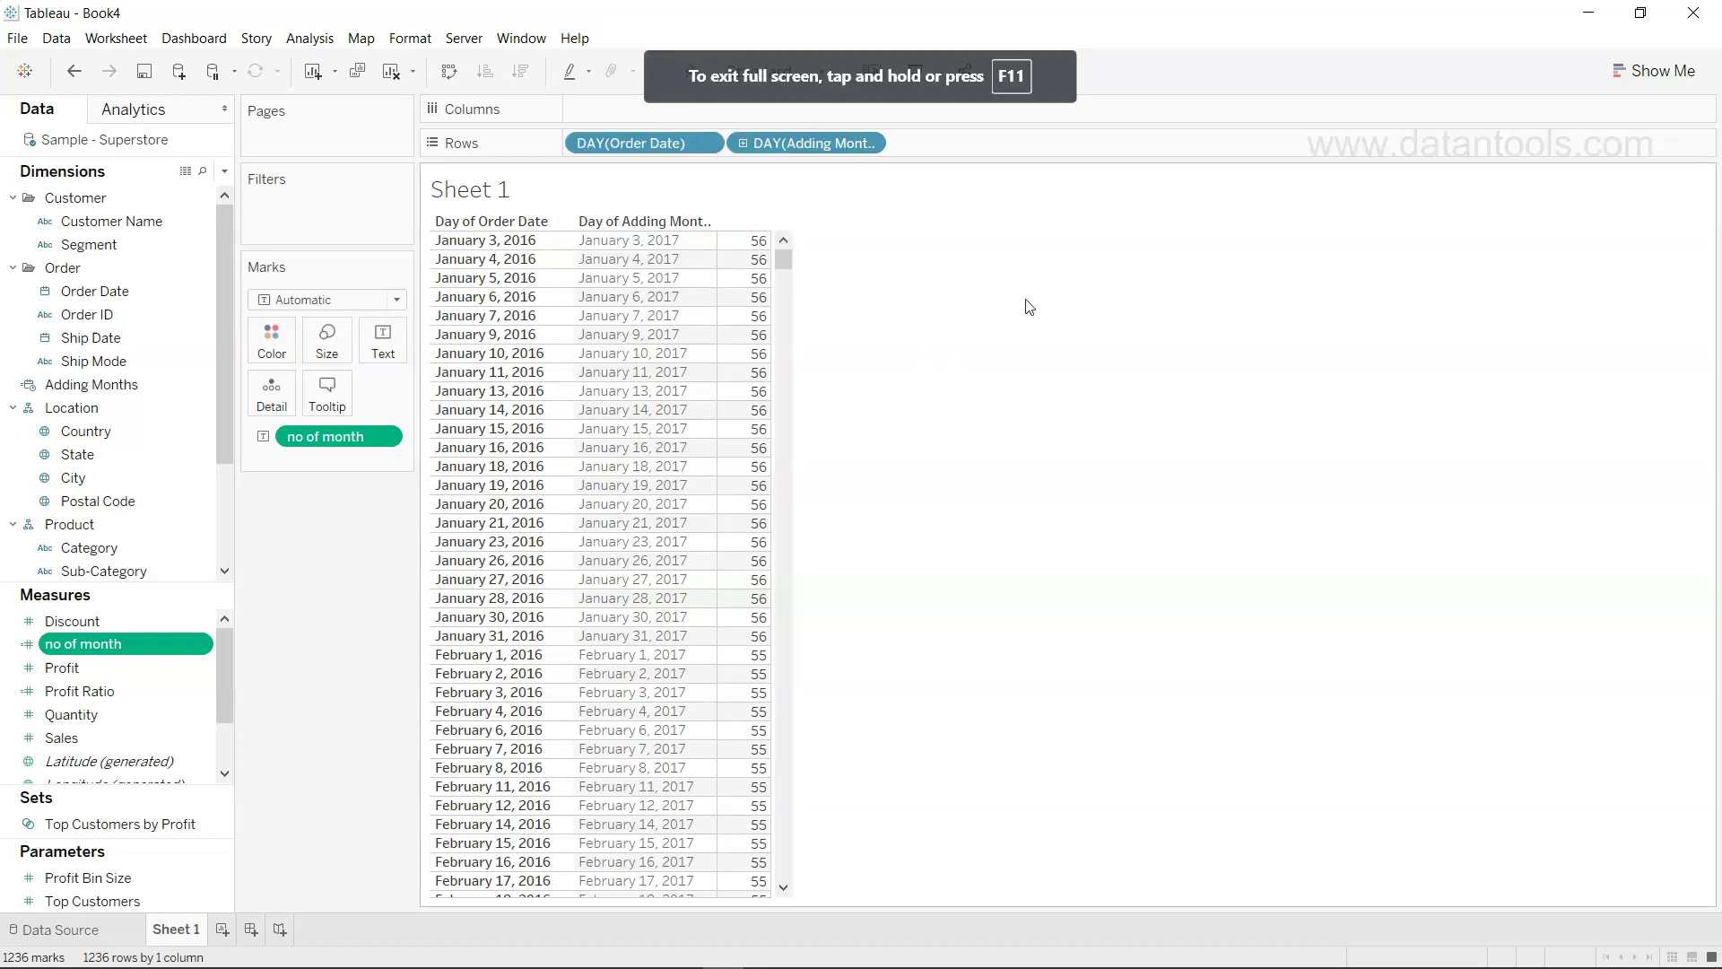
Switch to the Date Functions help page and find the date_part values heading.
key("alt+Tab")
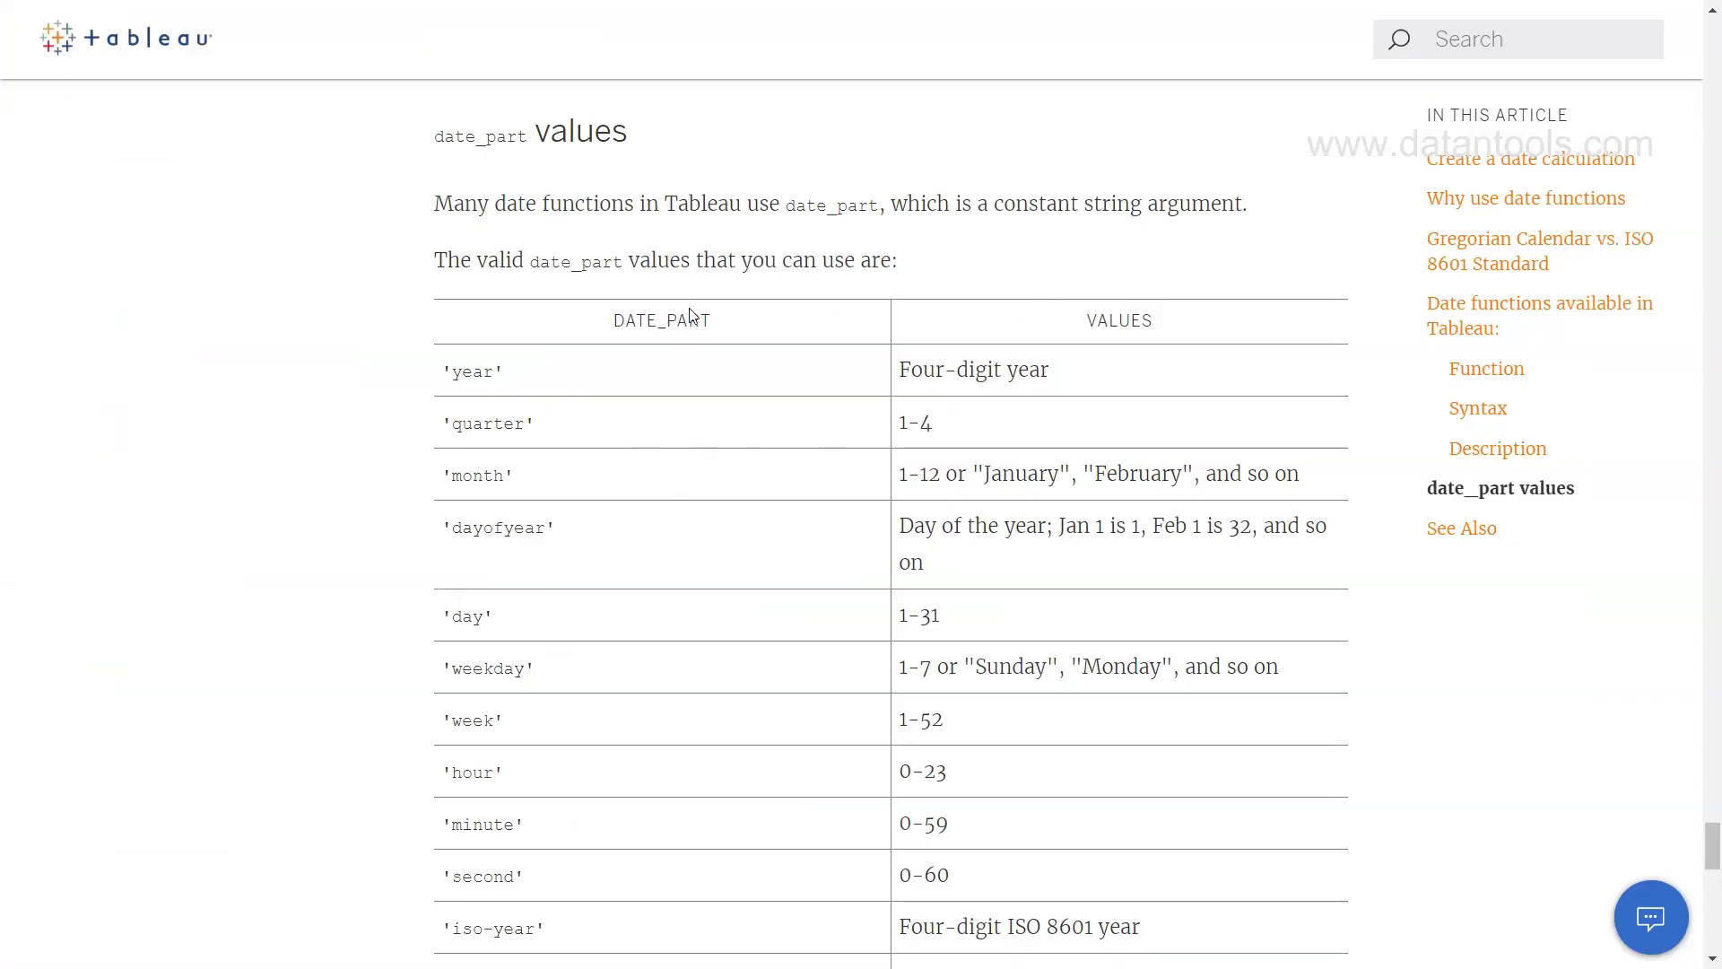
left_click(627, 536)
scroll(538, 563, "down", 3)
scroll(538, 561, "up", 4)
left_click_drag(444, 237, 583, 261)
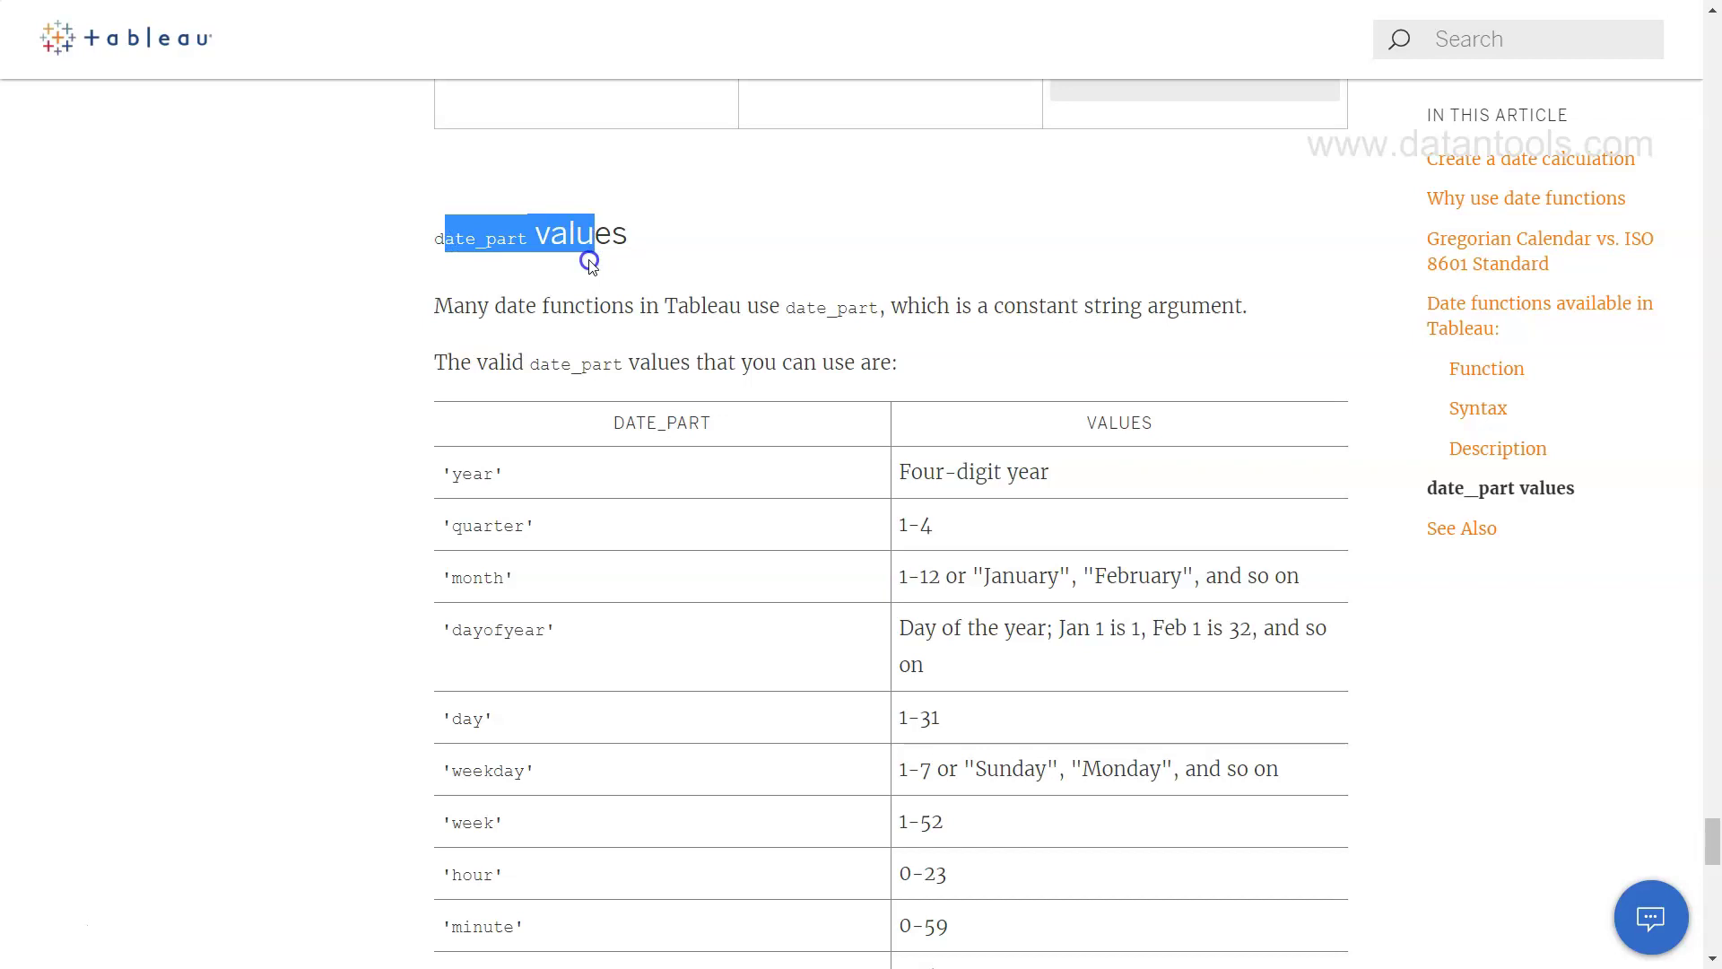
left_click(590, 264)
Exit full screen and review the date_part values table rows such as 'month' and 'day'.
key("F11")
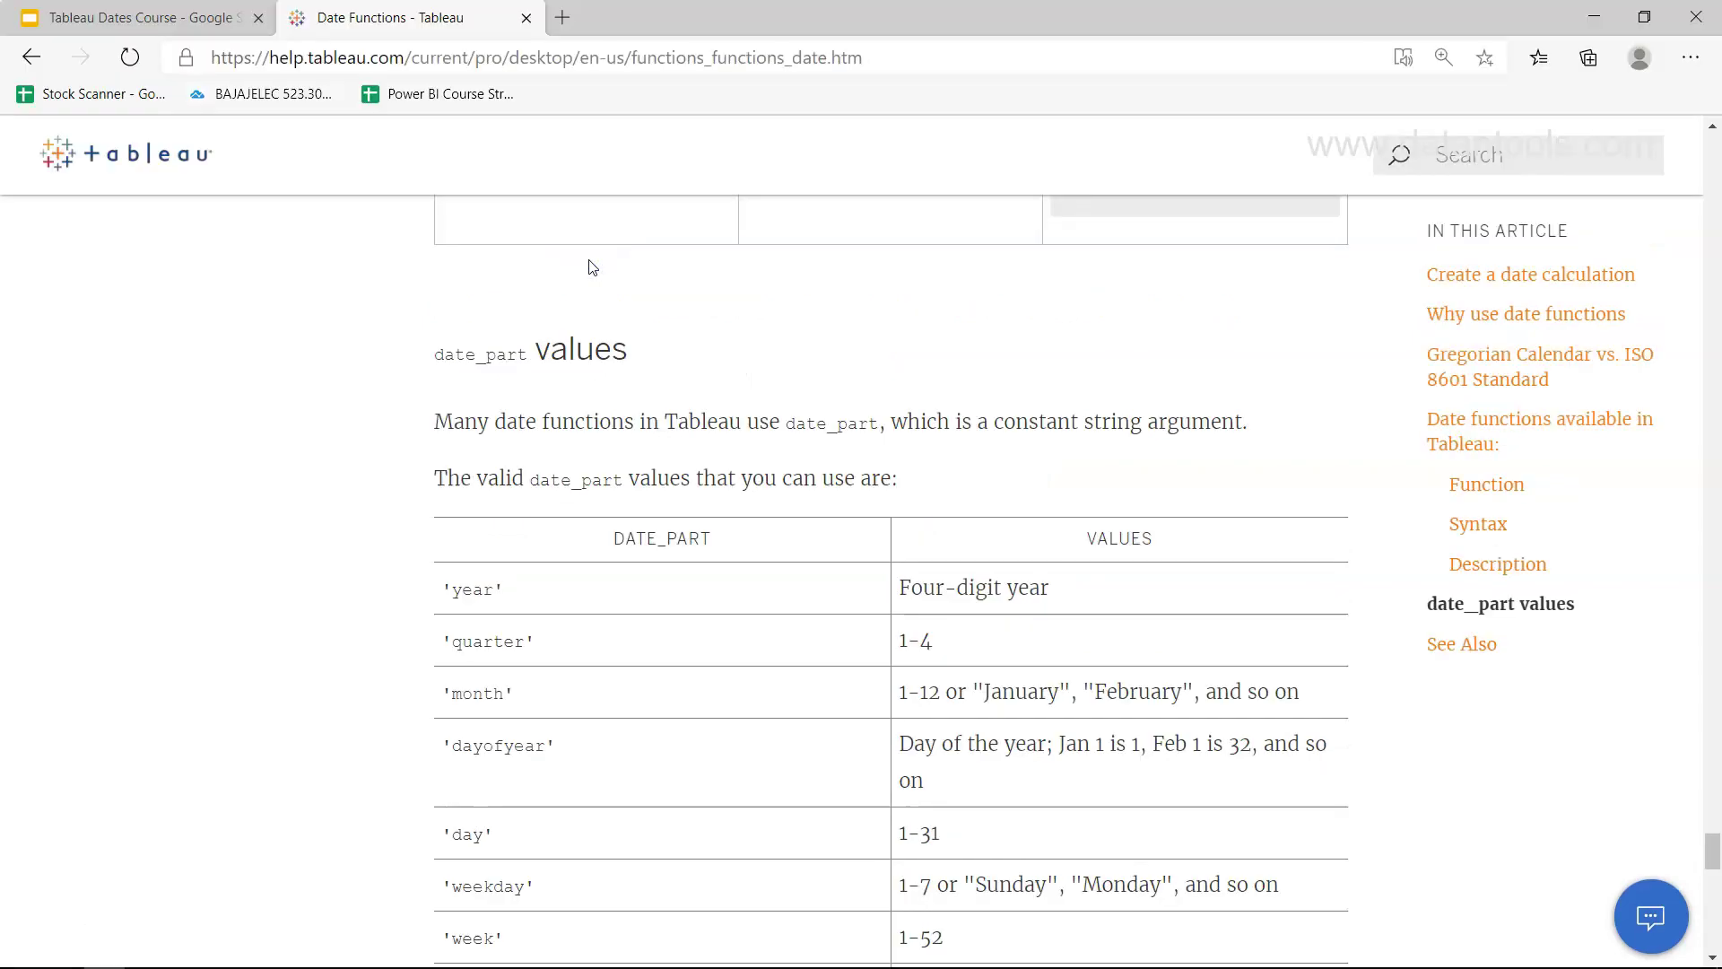
double_click(413, 57)
left_click(412, 57)
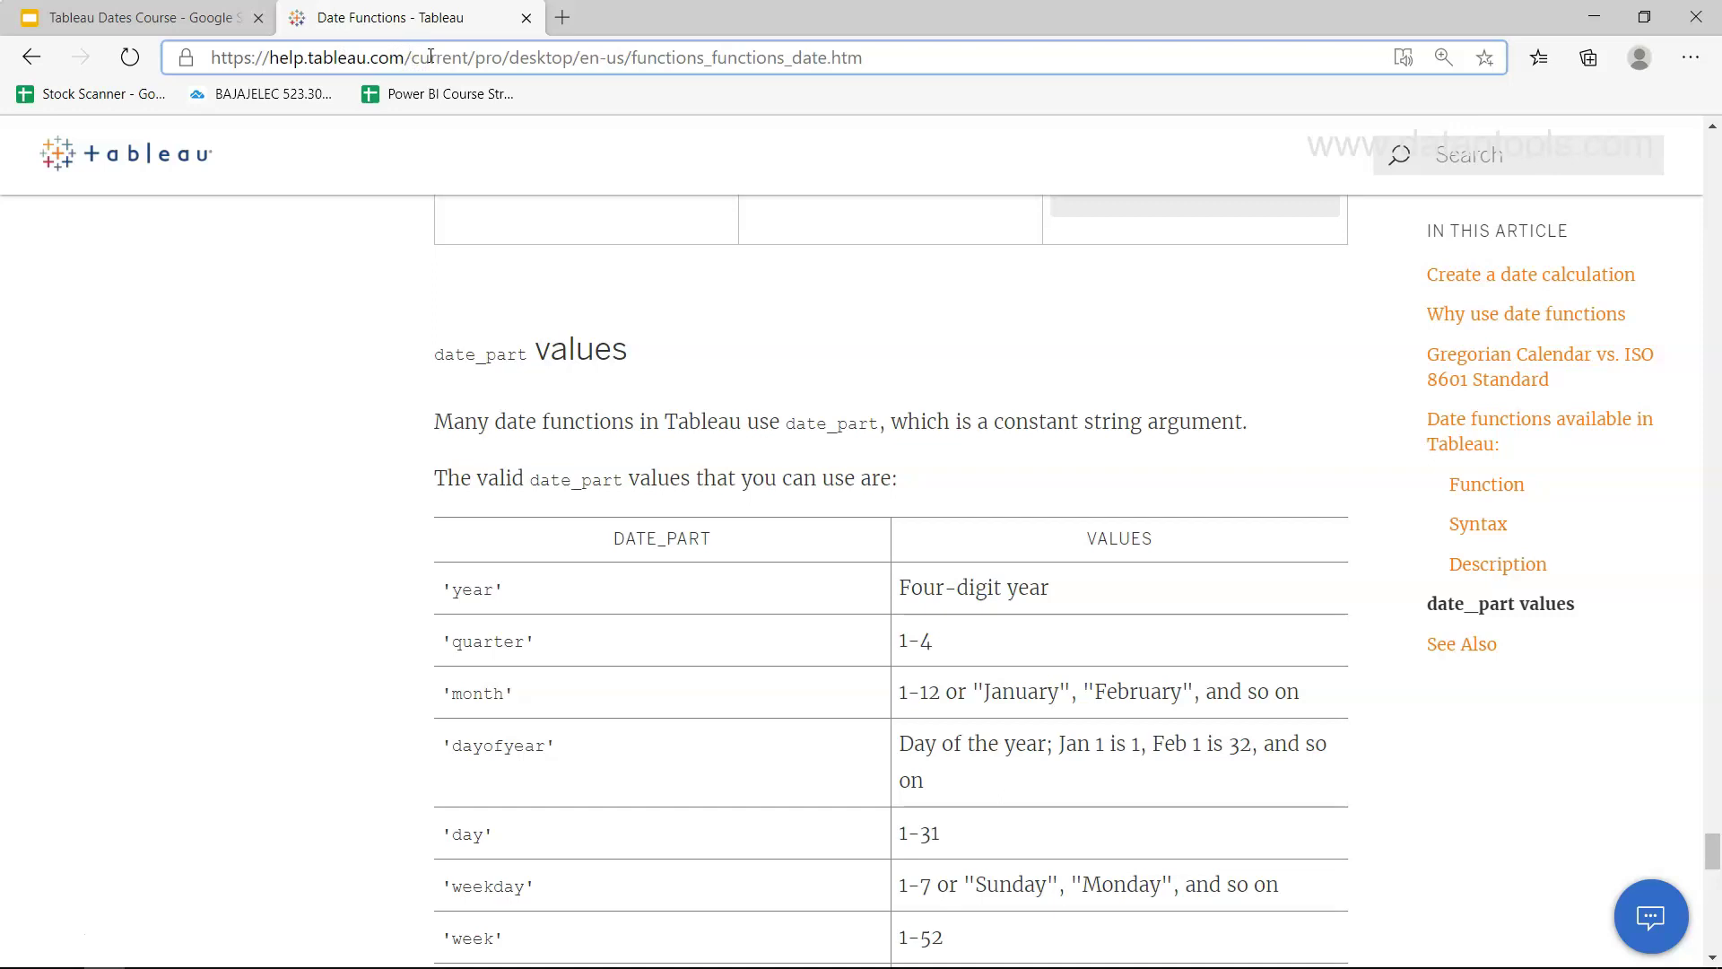
scroll(664, 556, "down", 3)
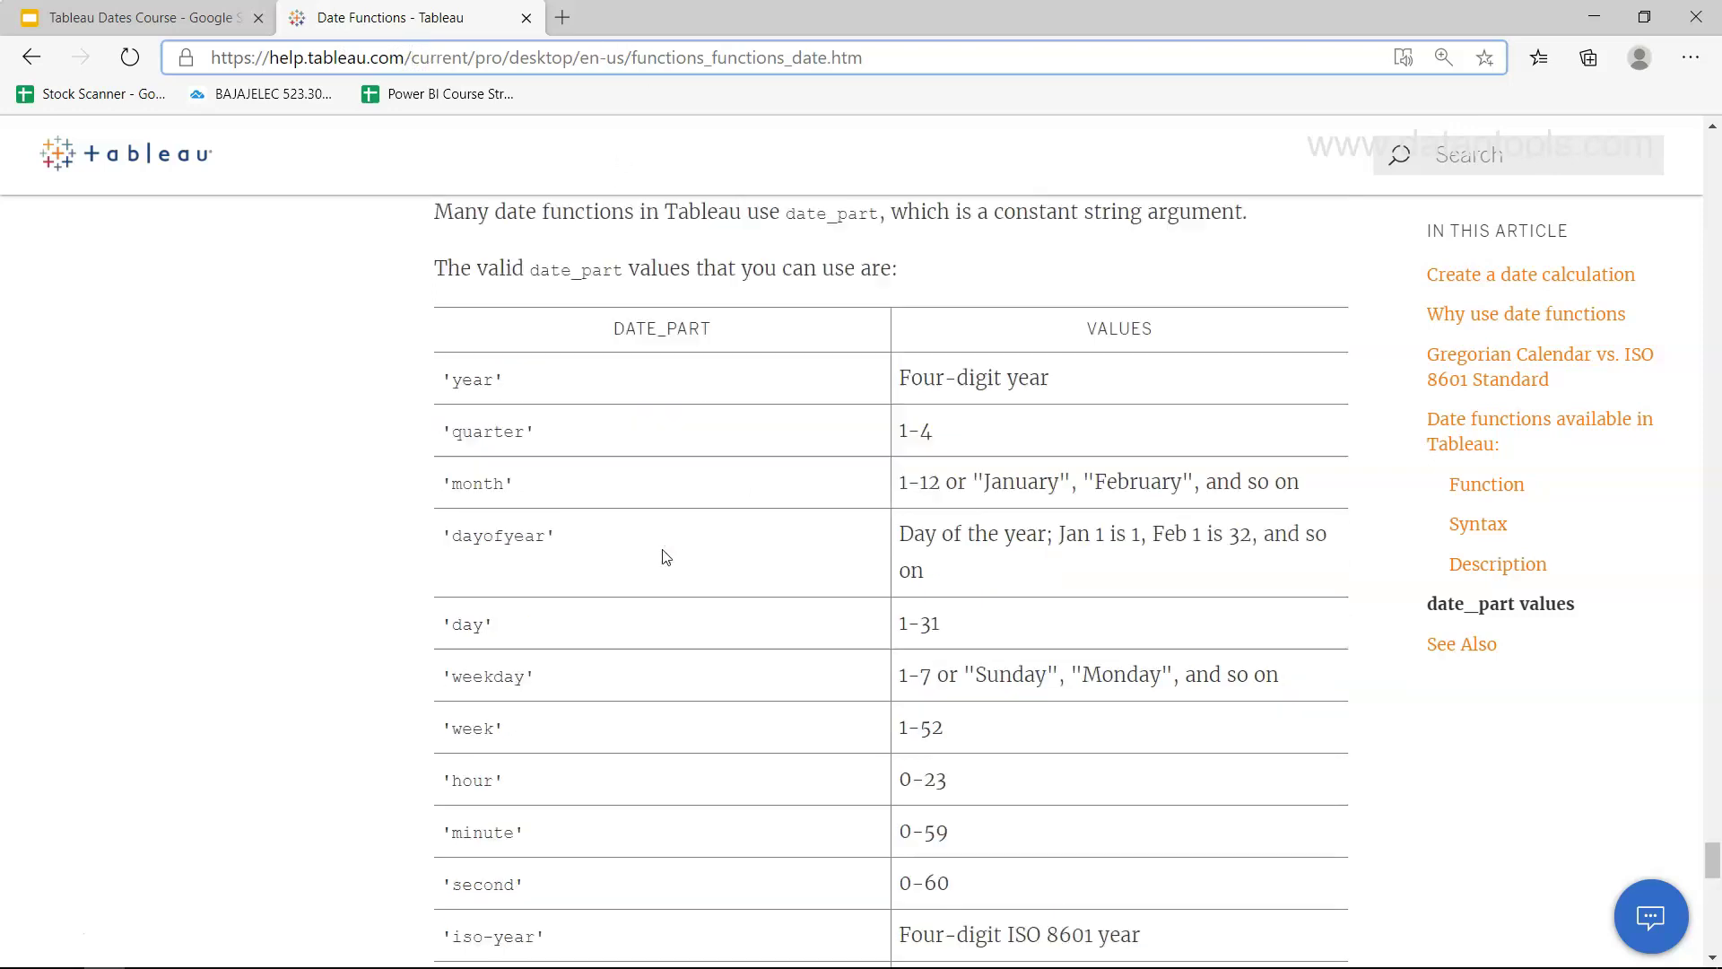
scroll(663, 556, "down", 12)
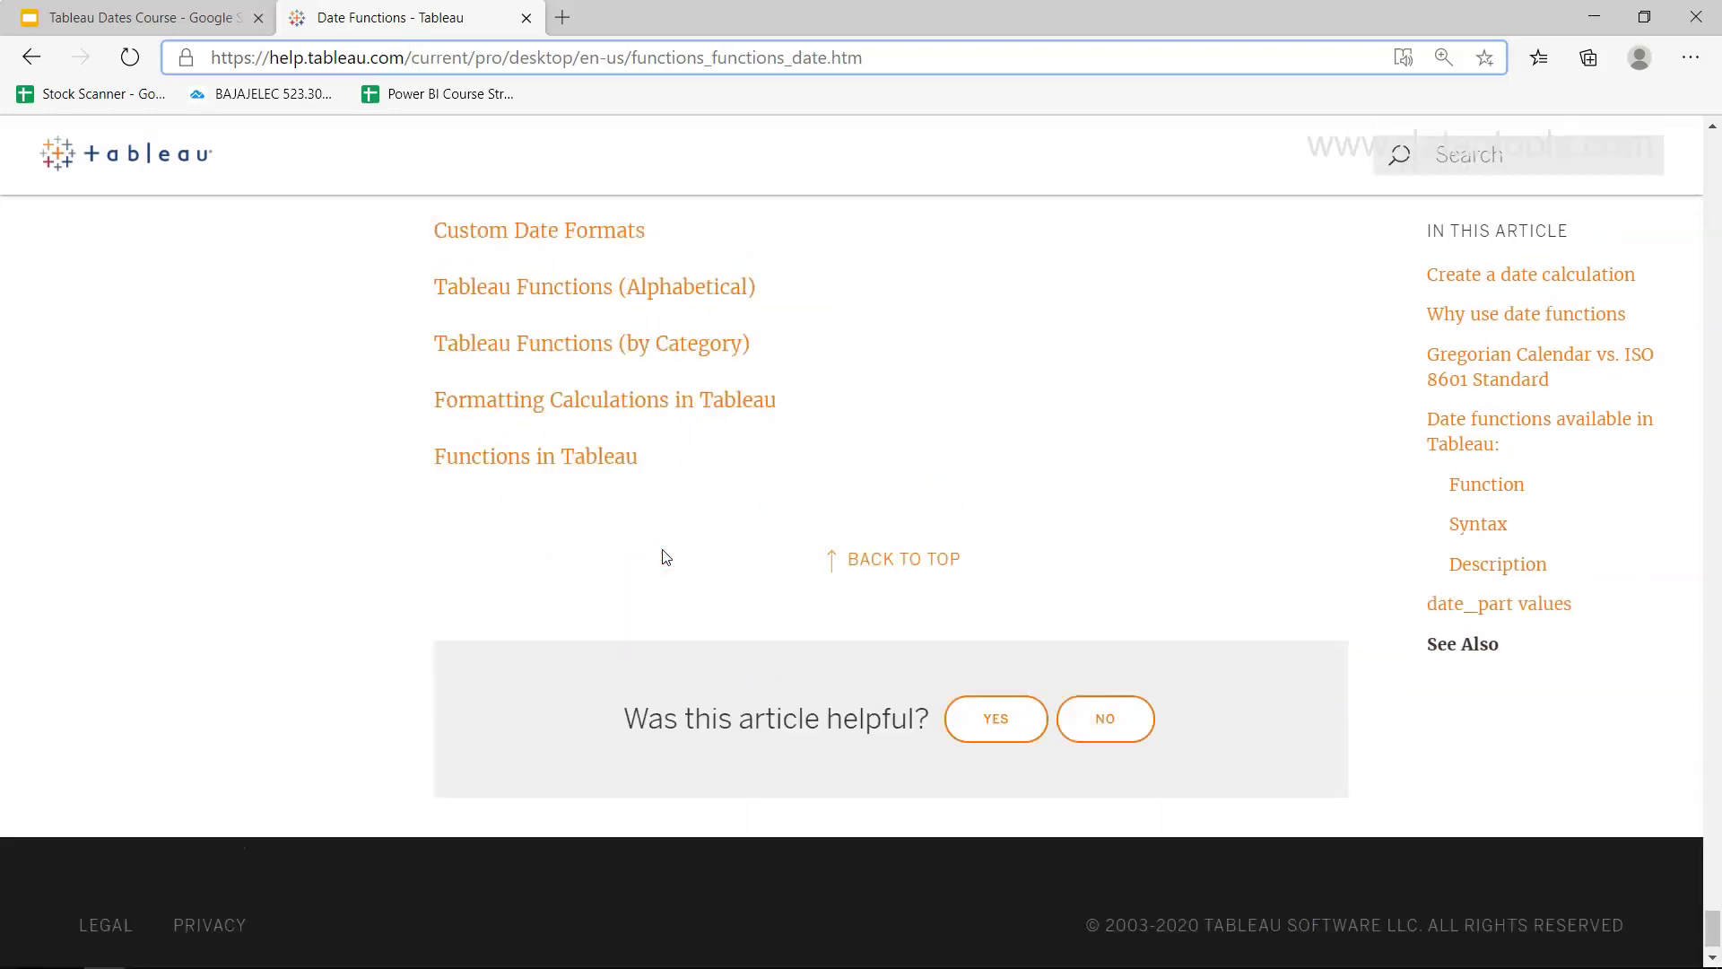
scroll(664, 556, "up", 3)
scroll(664, 556, "up", 10)
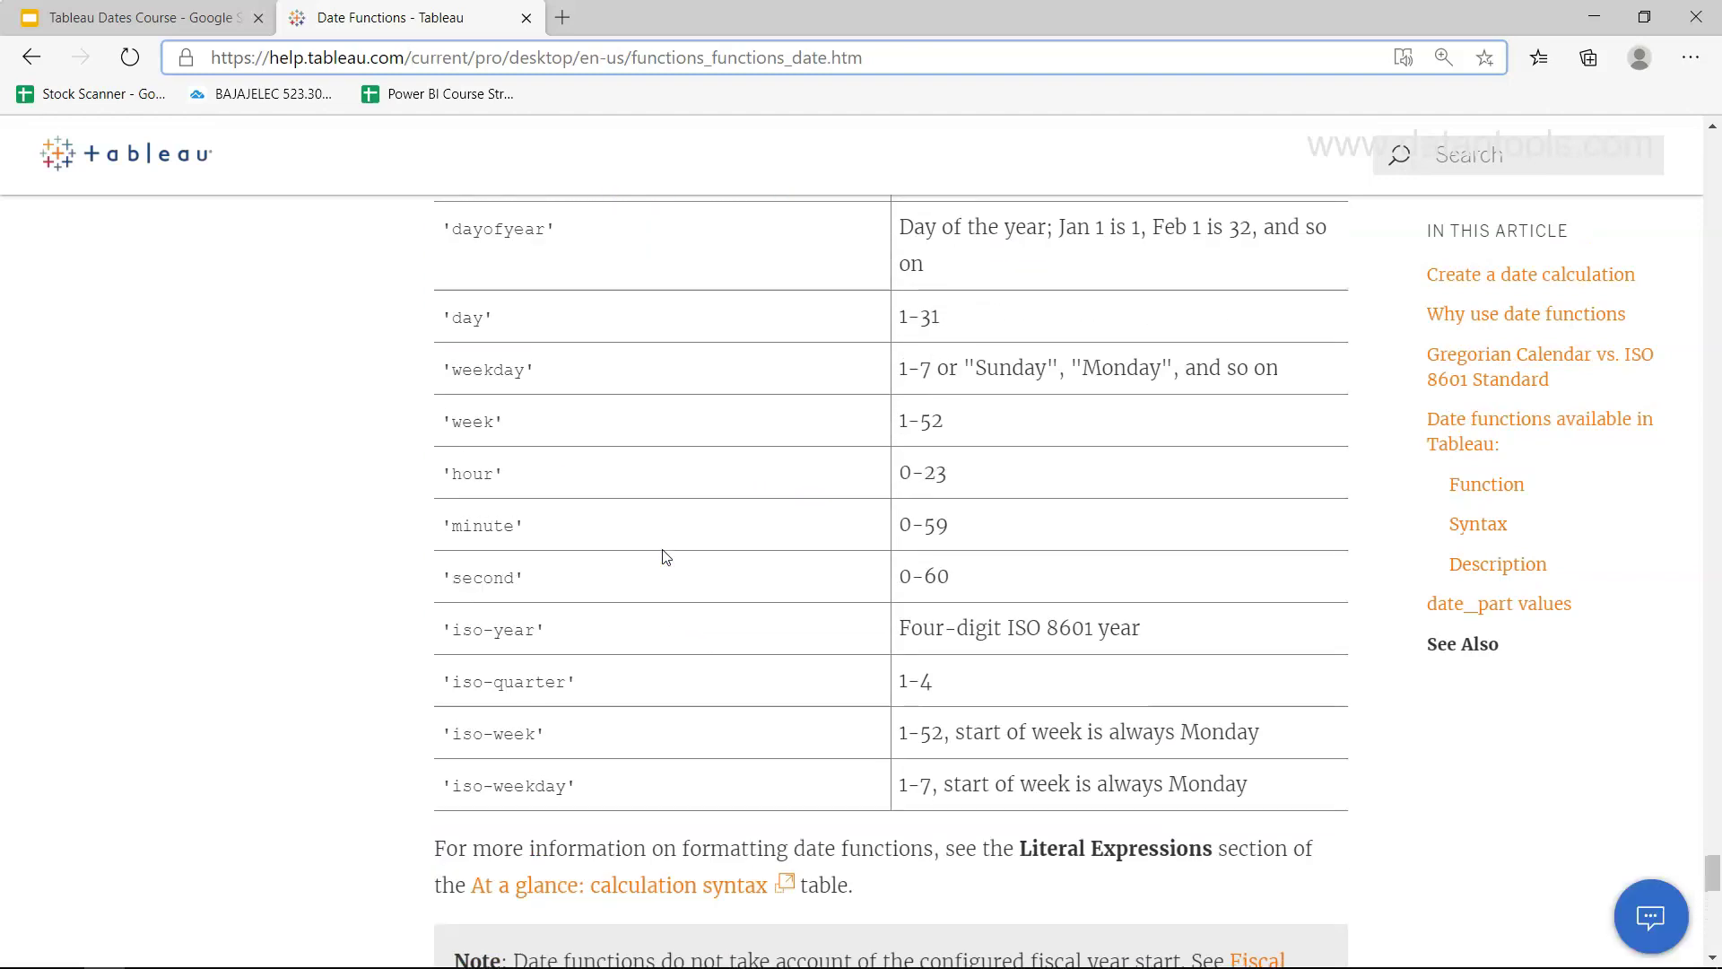
left_click_drag(448, 326, 1065, 822)
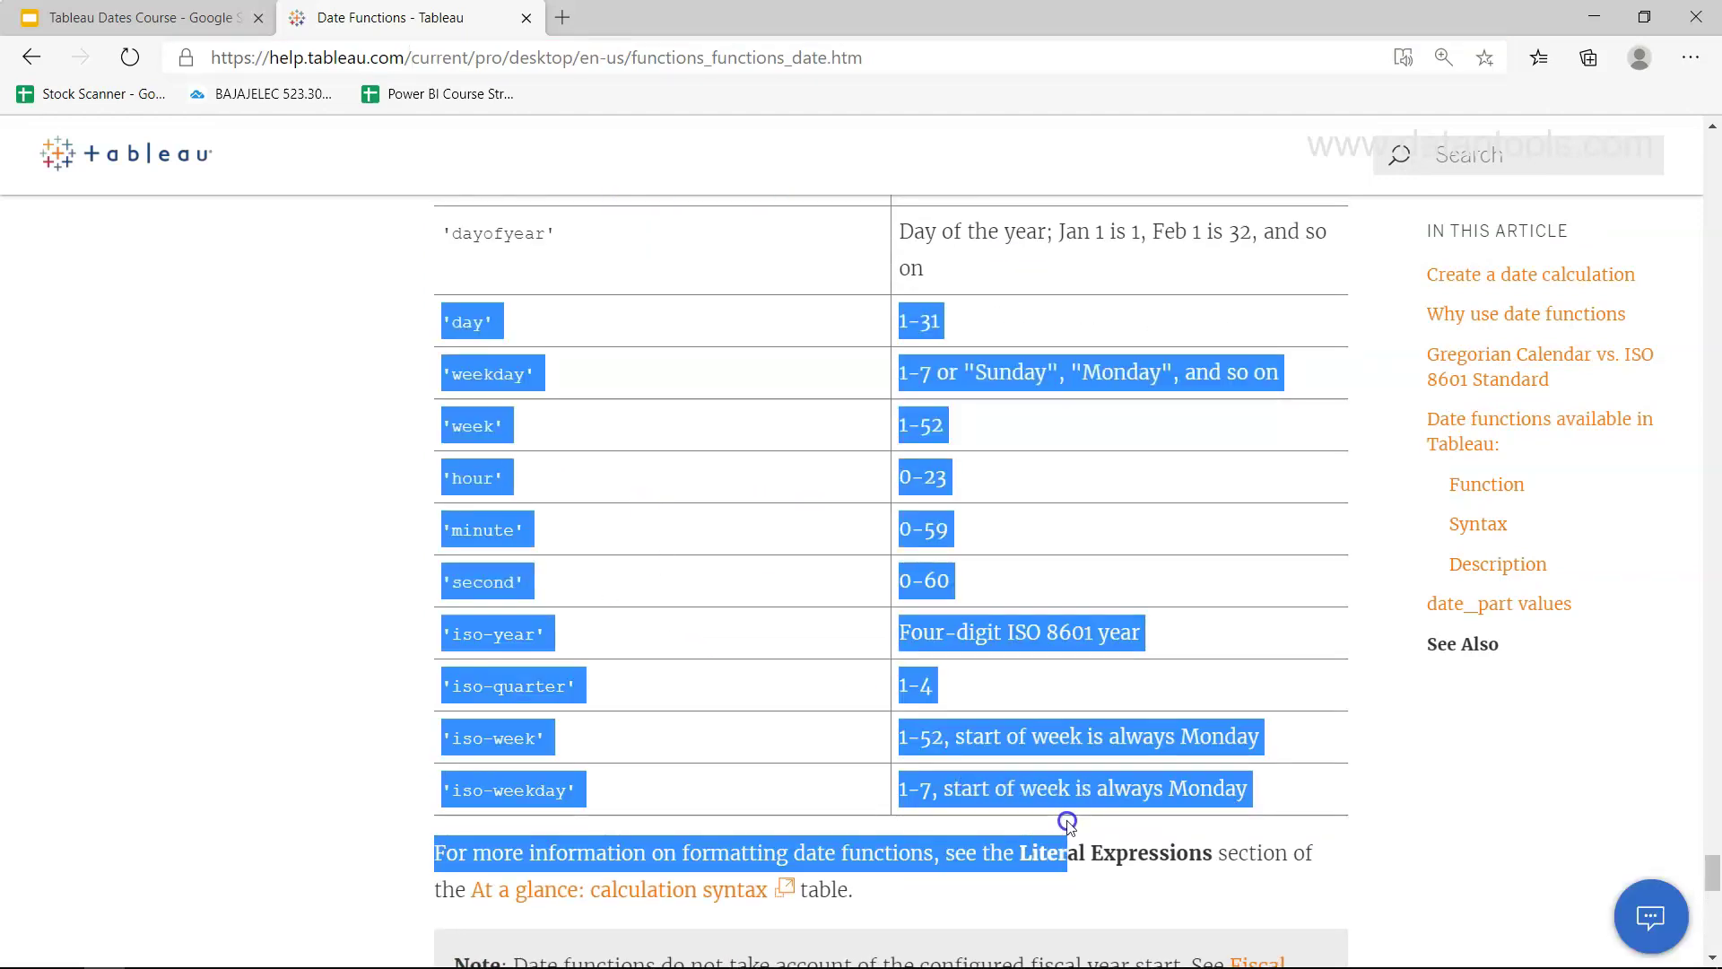
left_click(1068, 822)
scroll(1067, 822, "up", 5)
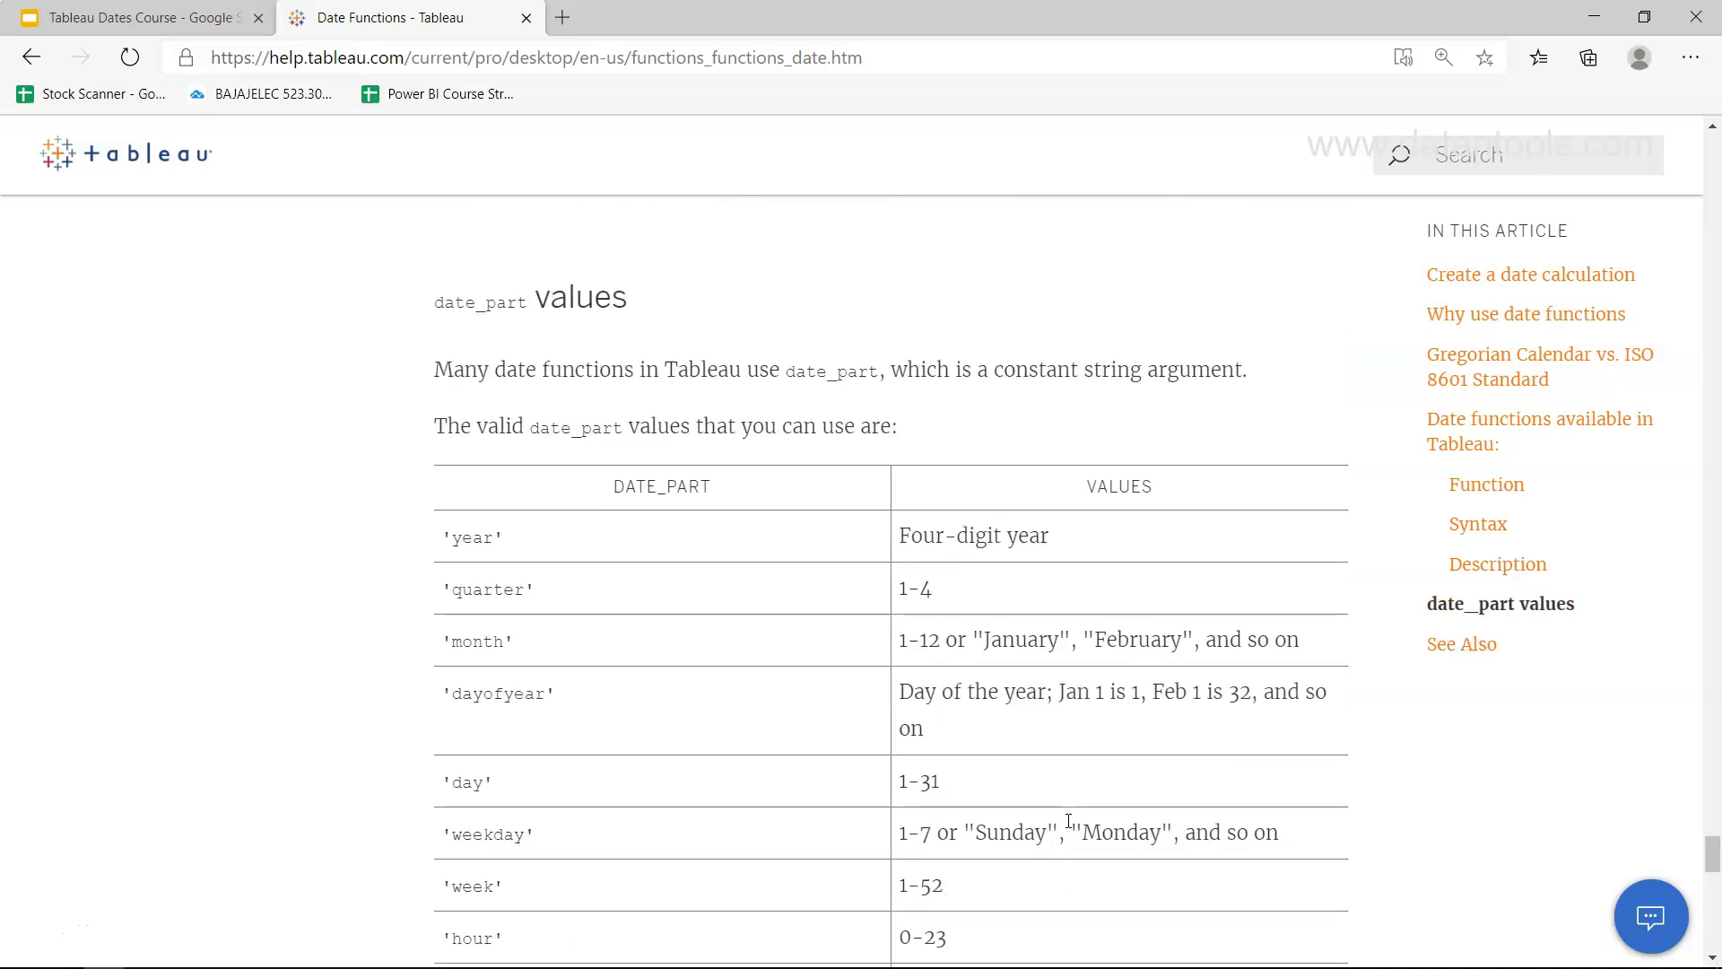
Return to the Tableau workbook showing Sheet 1's Order Dates beside their one-year-later dates.
key("alt+Tab")
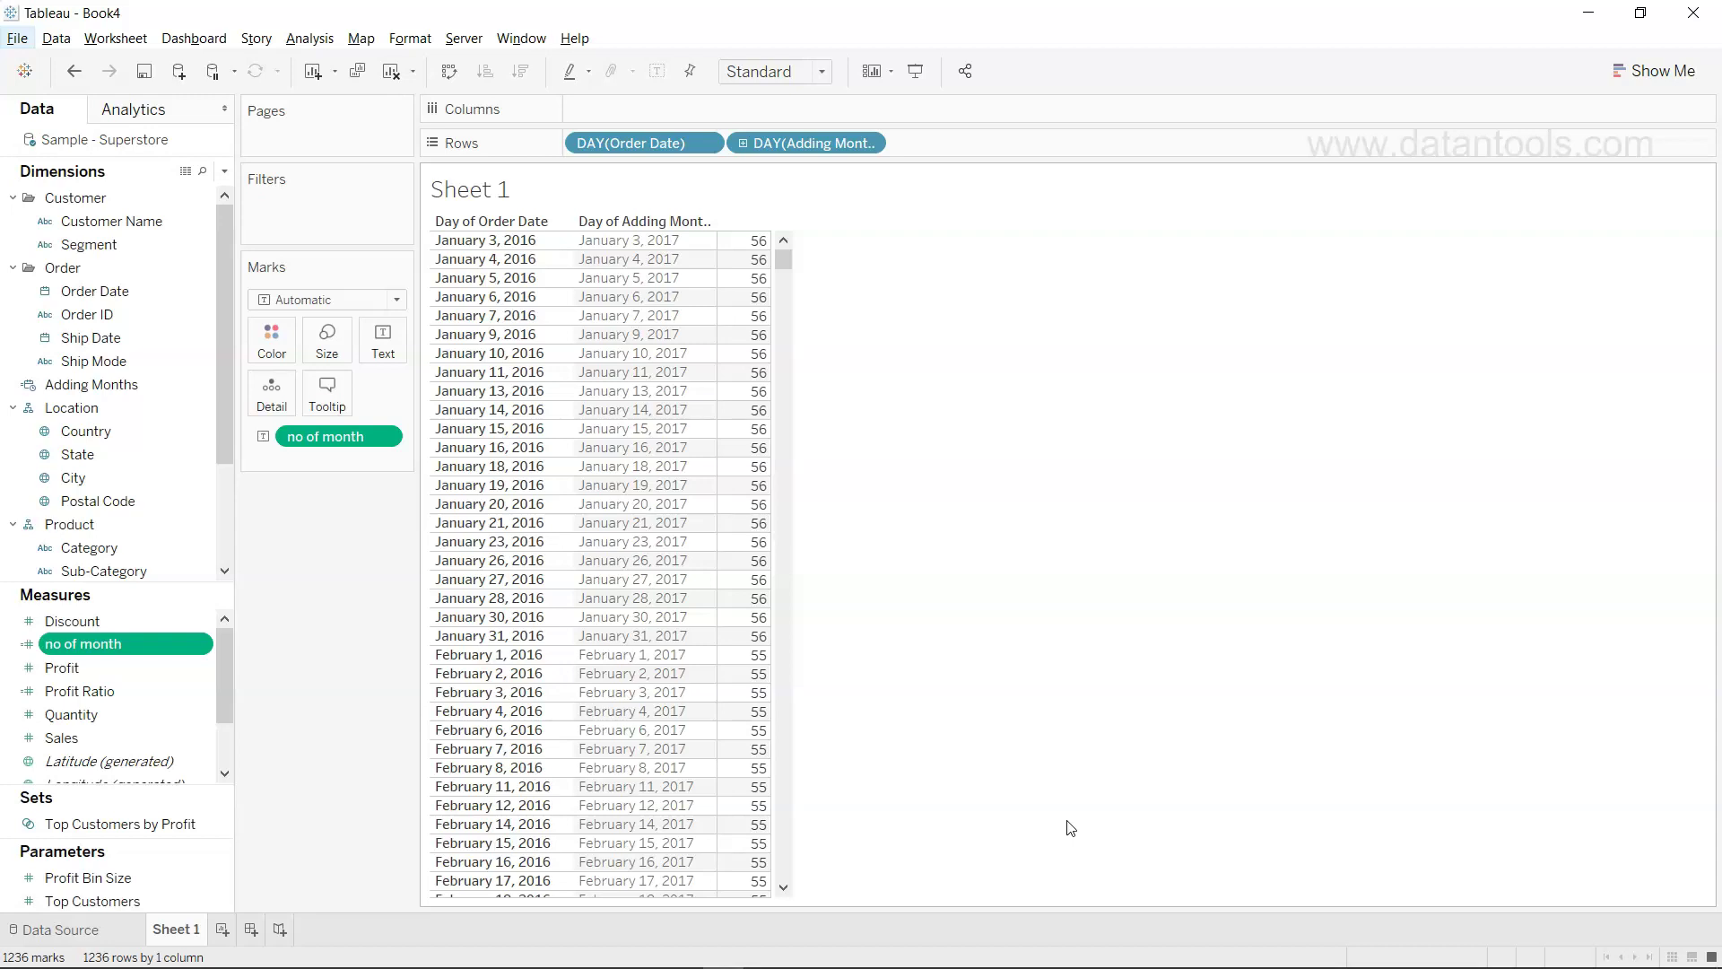
key("Escape")
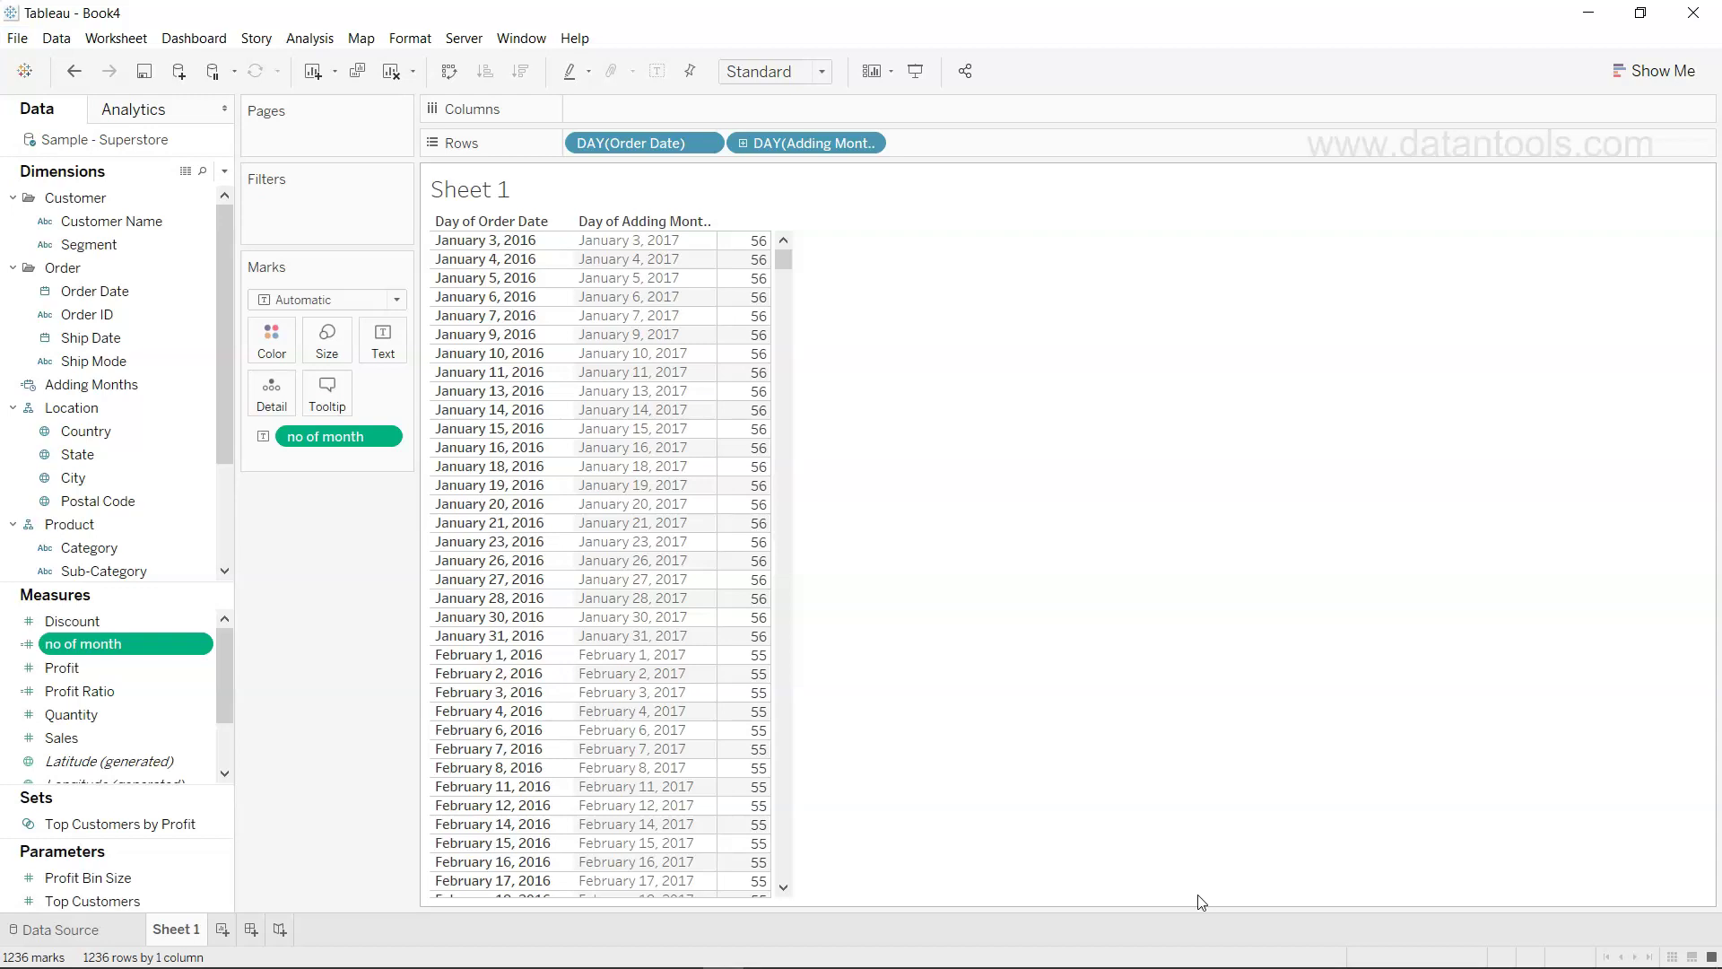